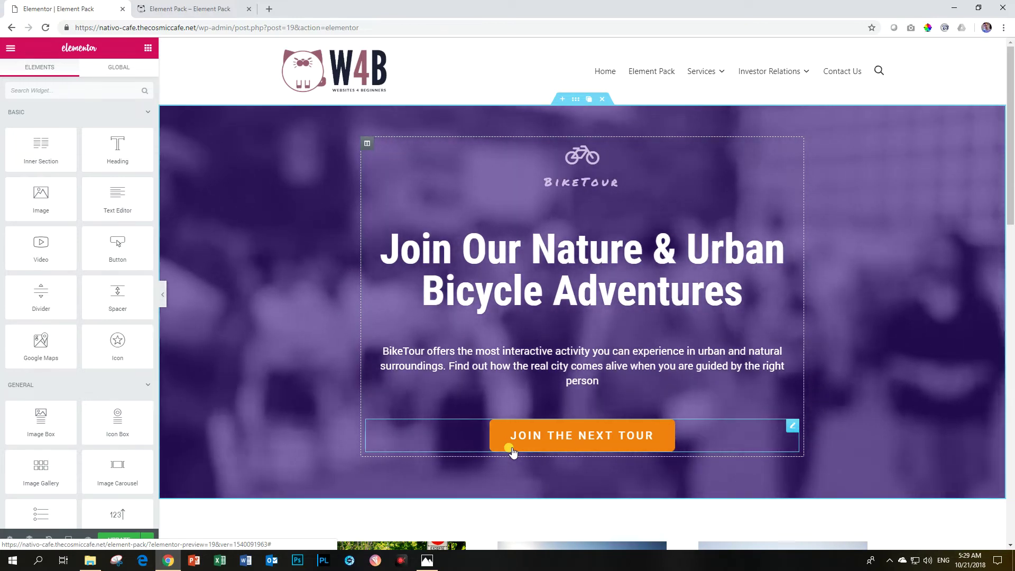
Search 'icon' in the widget panel and drag the Iconnav widget to the top of the hero section.
{"action": "left_click", "coordinate": [68, 90]}
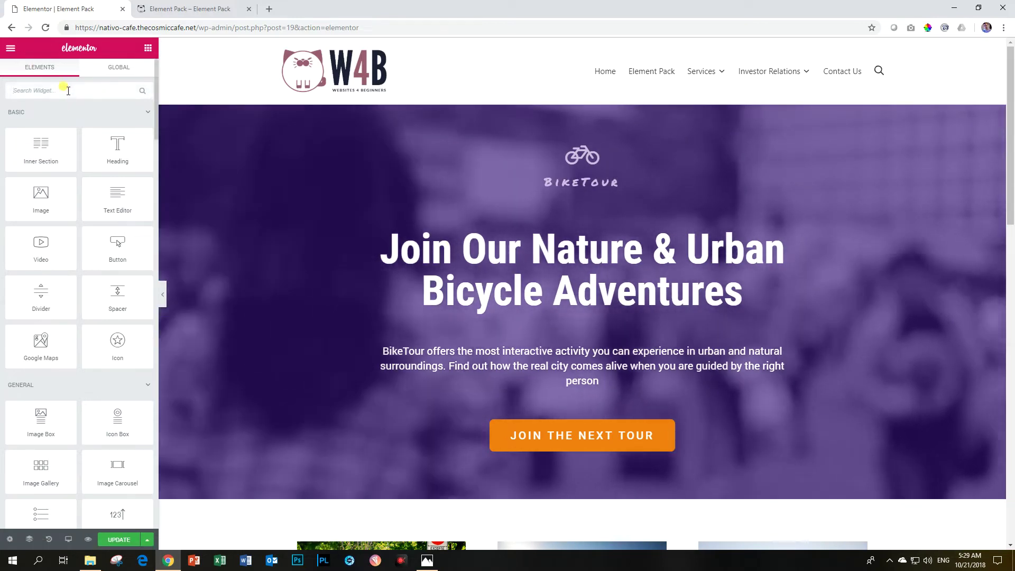
{"action": "type", "text": "icon"}
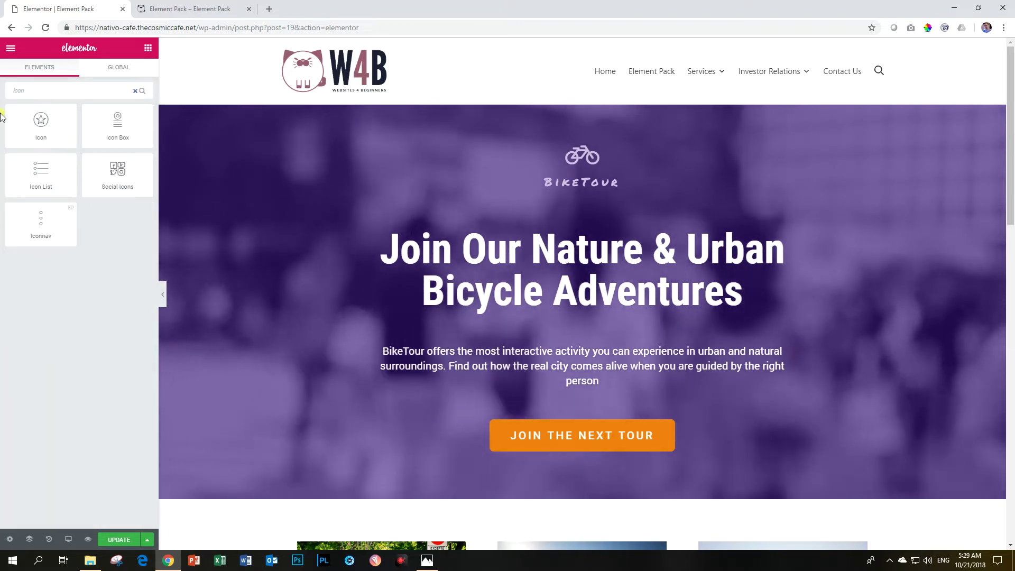
{"action": "mouse_move", "coordinate": [24, 224]}
{"action": "left_mouse_down"}
{"action": "mouse_move", "coordinate": [227, 212]}
{"action": "mouse_move", "coordinate": [518, 147]}
{"action": "left_mouse_up"}
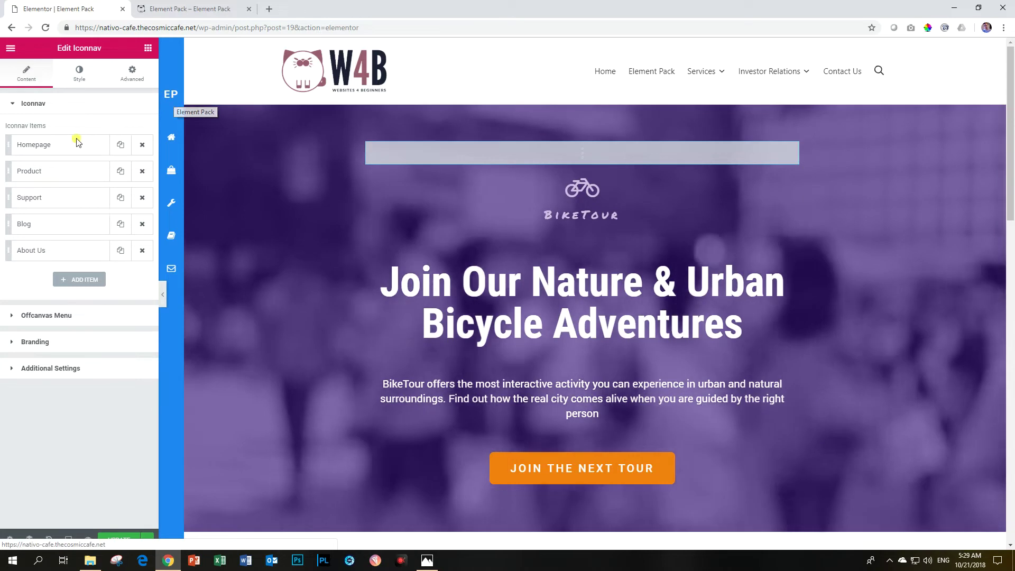
{"action": "left_click", "coordinate": [31, 342]}
Insert the W4B cat favicon as the branding image and set the branding Space slider to 40.
{"action": "left_click", "coordinate": [50, 265]}
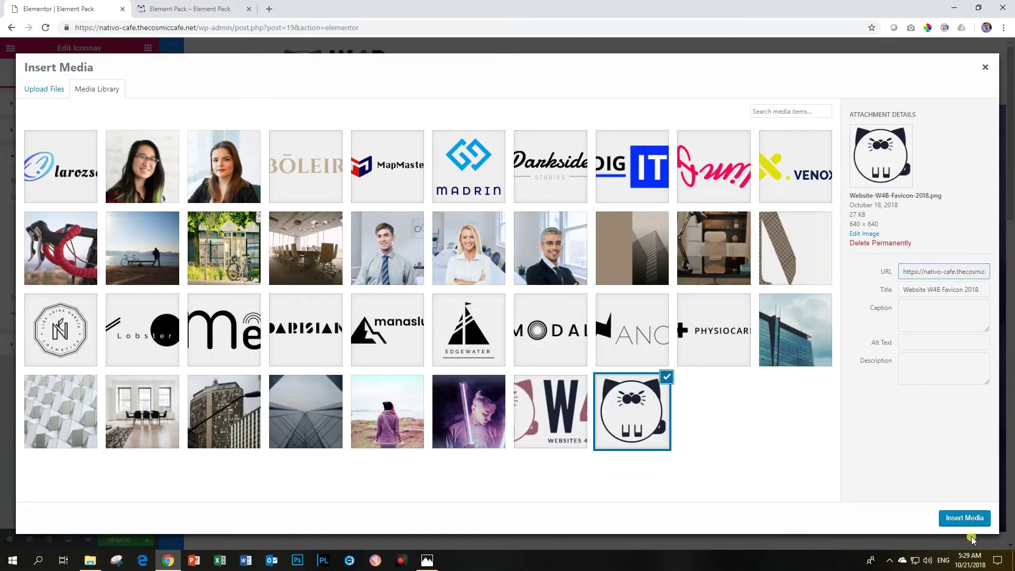
{"action": "left_click", "coordinate": [969, 518]}
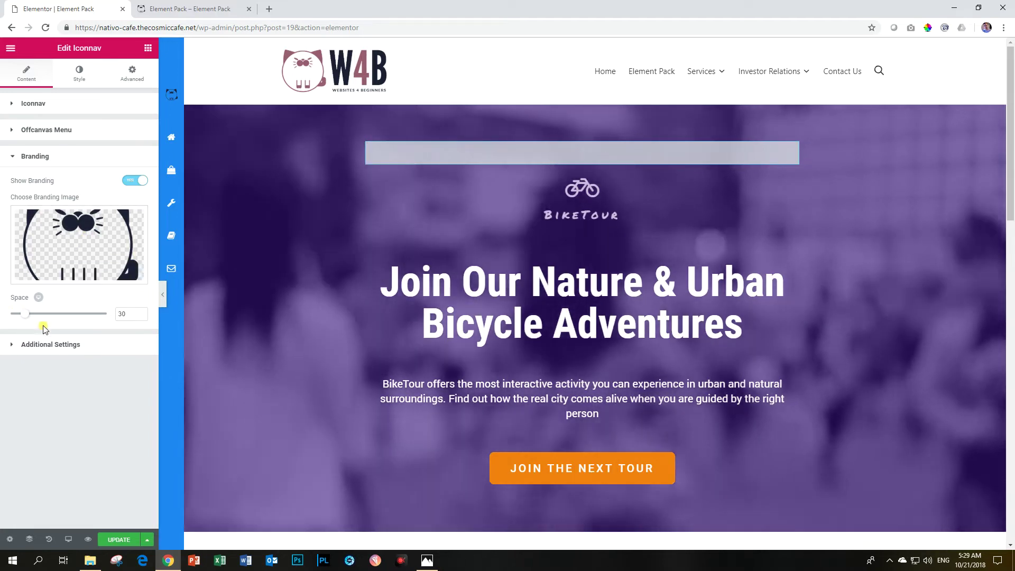
{"action": "left_click_drag", "start_coordinate": [22, 315], "coordinate": [53, 313]}
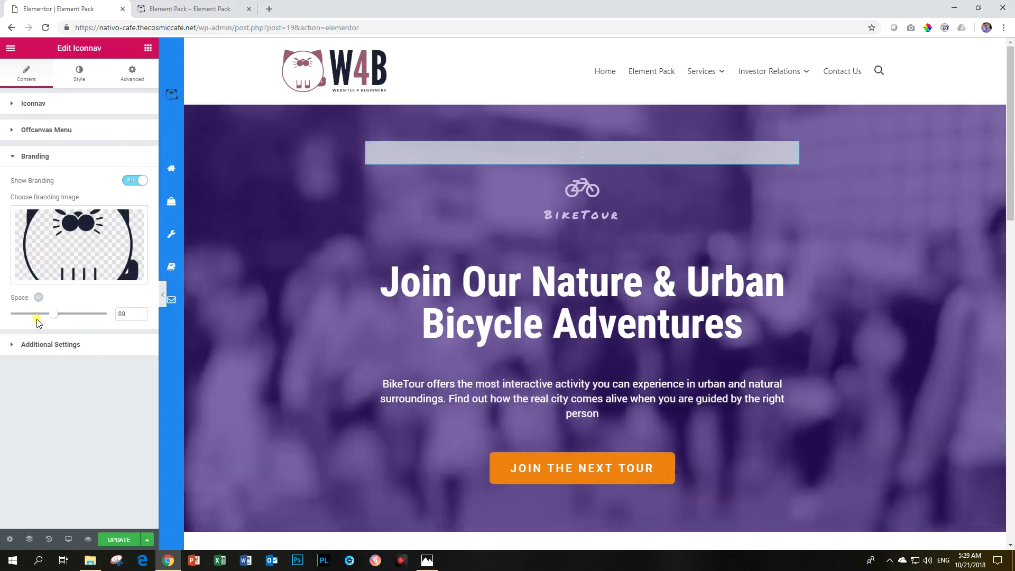
{"action": "left_click_drag", "start_coordinate": [50, 315], "coordinate": [29, 314]}
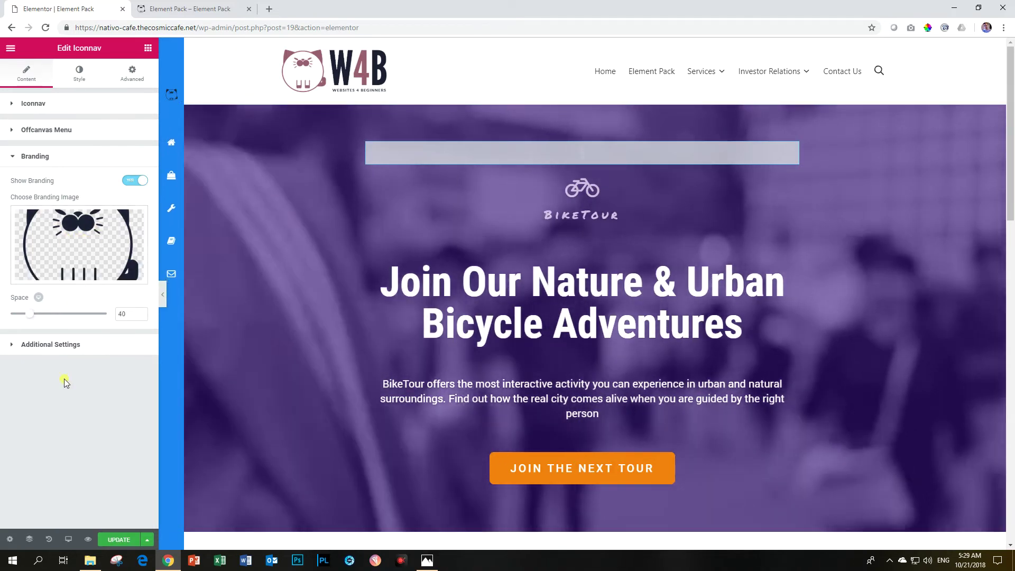
Drag the Additional Settings Width slider from 48 to 56.
{"action": "left_click", "coordinate": [53, 345]}
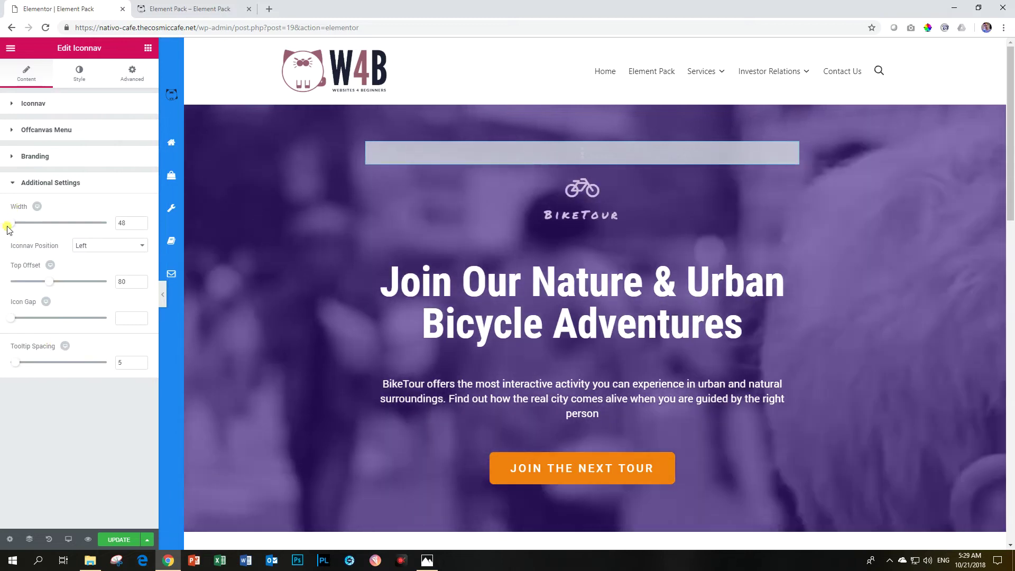
{"action": "mouse_move", "coordinate": [15, 226]}
{"action": "left_mouse_down"}
{"action": "mouse_move", "coordinate": [57, 226]}
{"action": "mouse_move", "coordinate": [17, 226]}
{"action": "mouse_move", "coordinate": [31, 229]}
{"action": "left_mouse_up"}
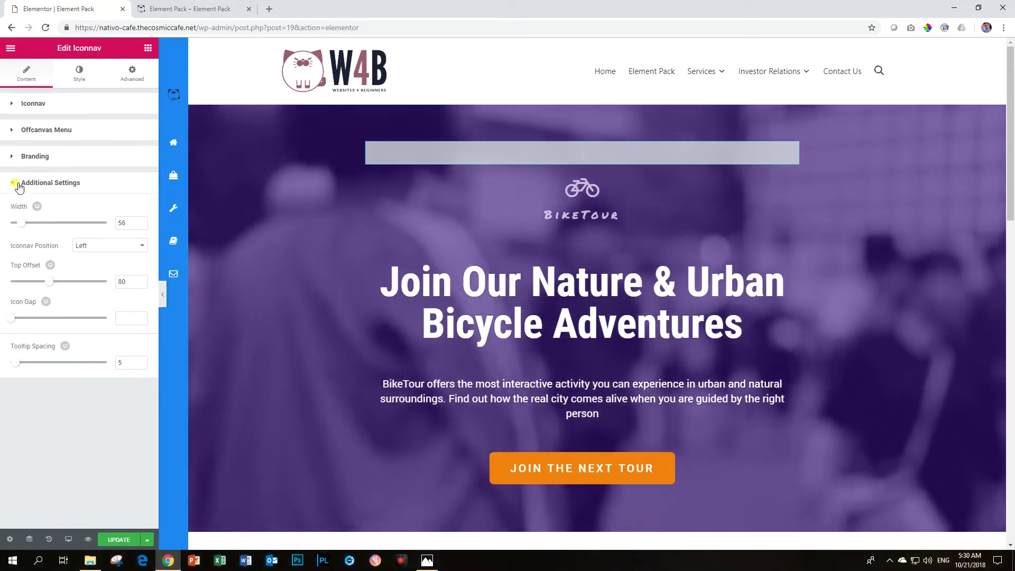
{"action": "left_click", "coordinate": [18, 185]}
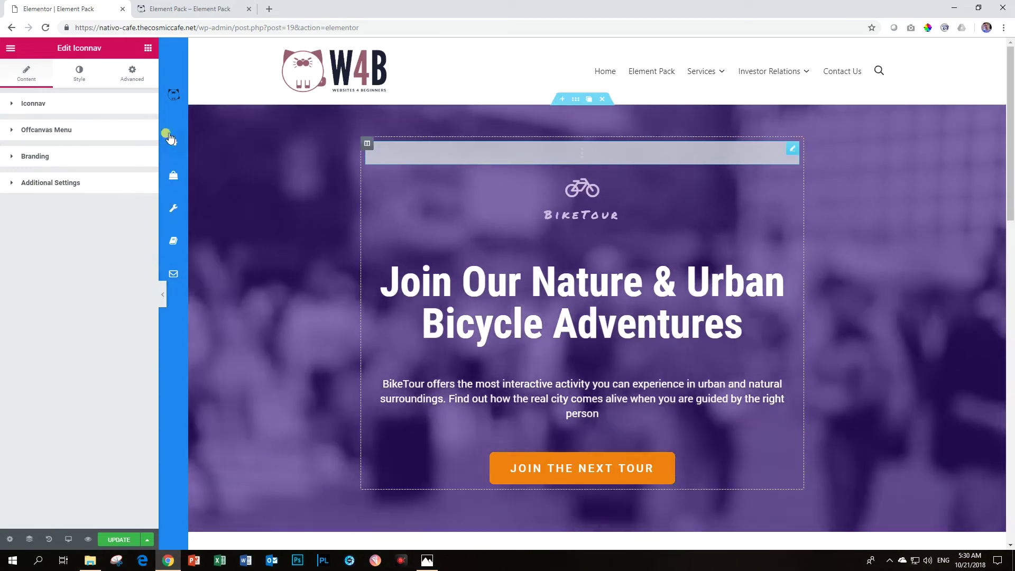
{"action": "left_click", "coordinate": [14, 103]}
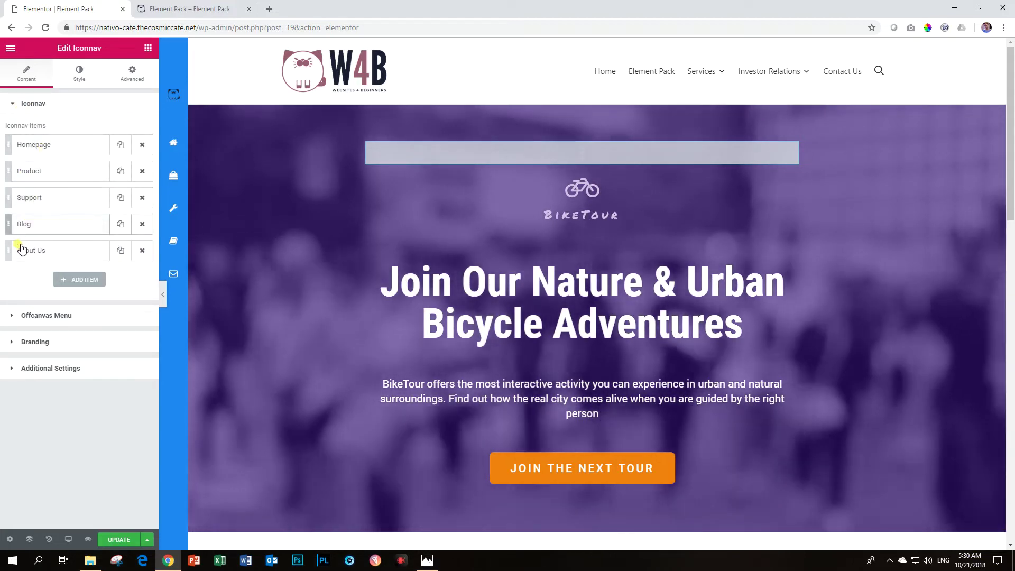
Replace the Product item's '#' link with '/services'.
{"action": "left_click", "coordinate": [47, 146]}
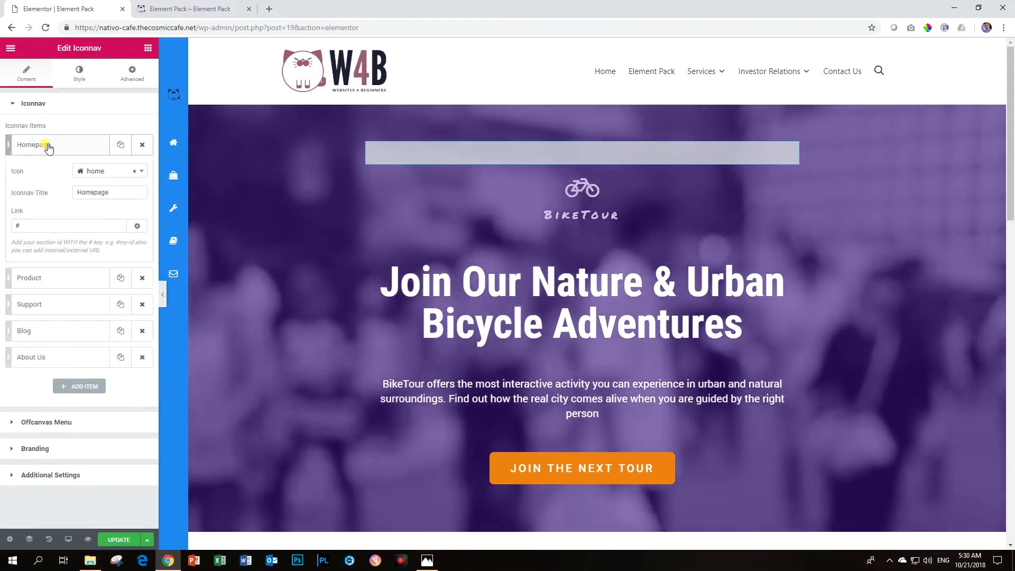
{"action": "left_click", "coordinate": [116, 192]}
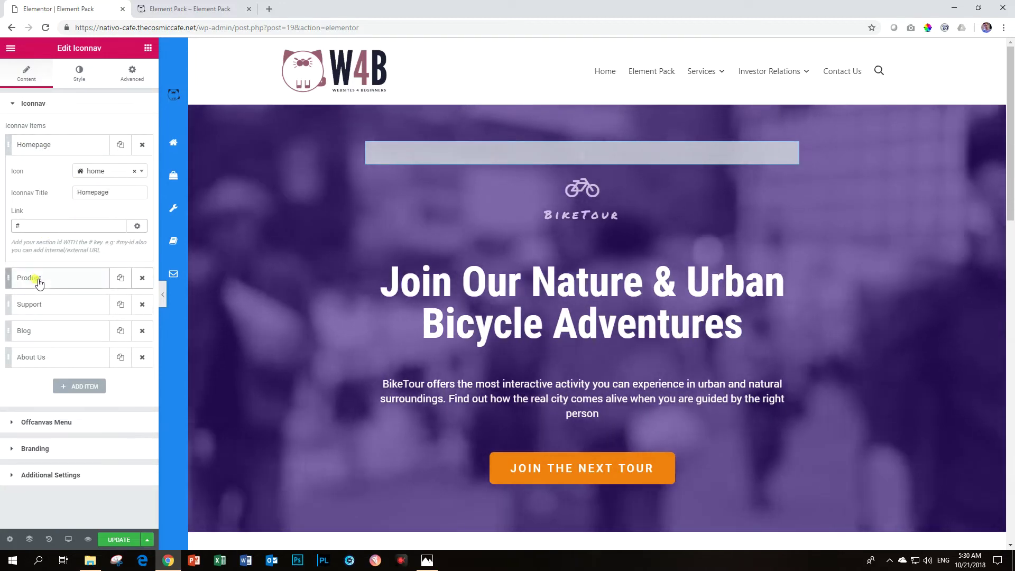
{"action": "left_click", "coordinate": [40, 283]}
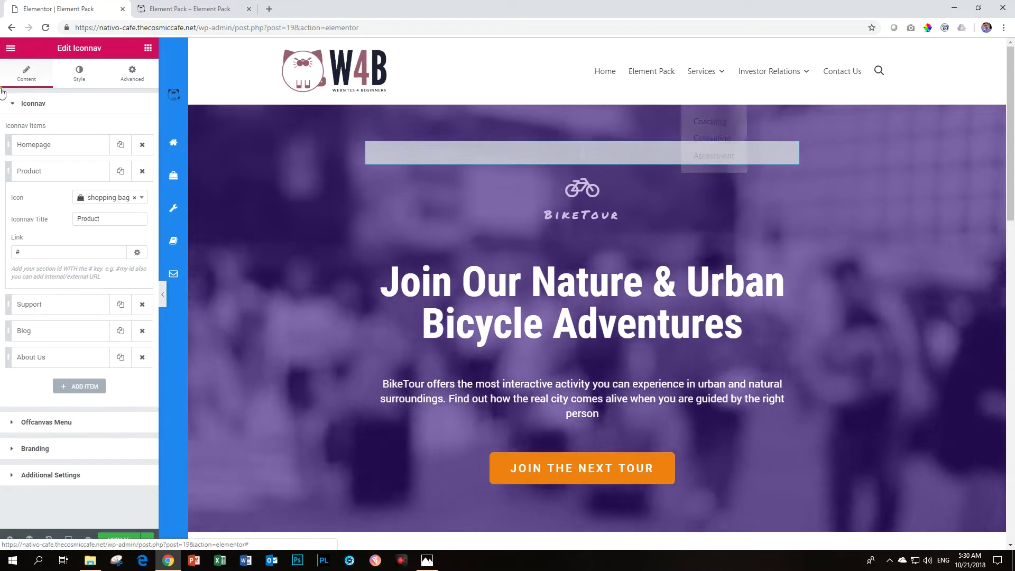
{"action": "left_click_drag", "start_coordinate": [37, 252], "coordinate": [1, 251]}
{"action": "type", "text": "/"}
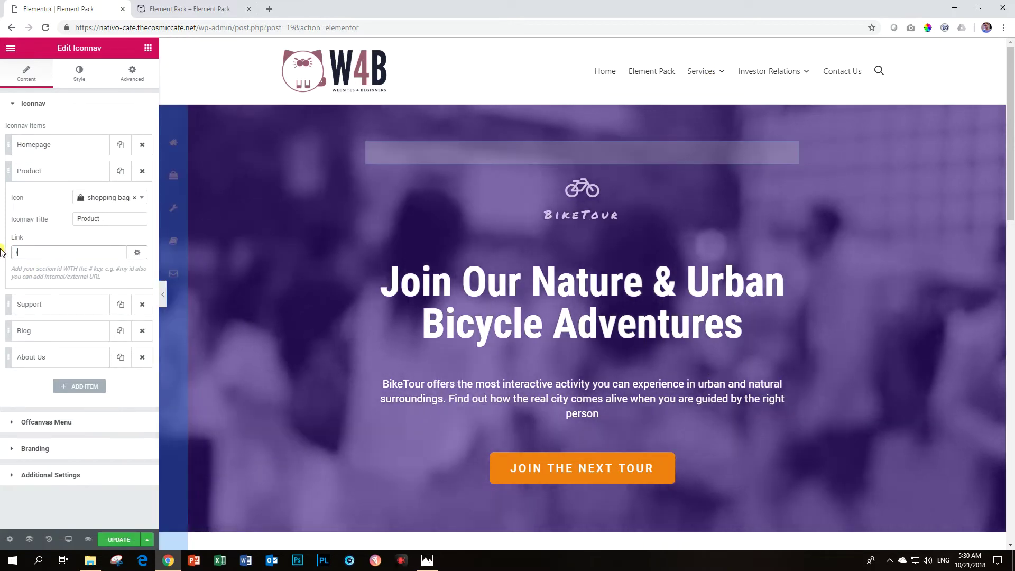
{"action": "type", "text": "services"}
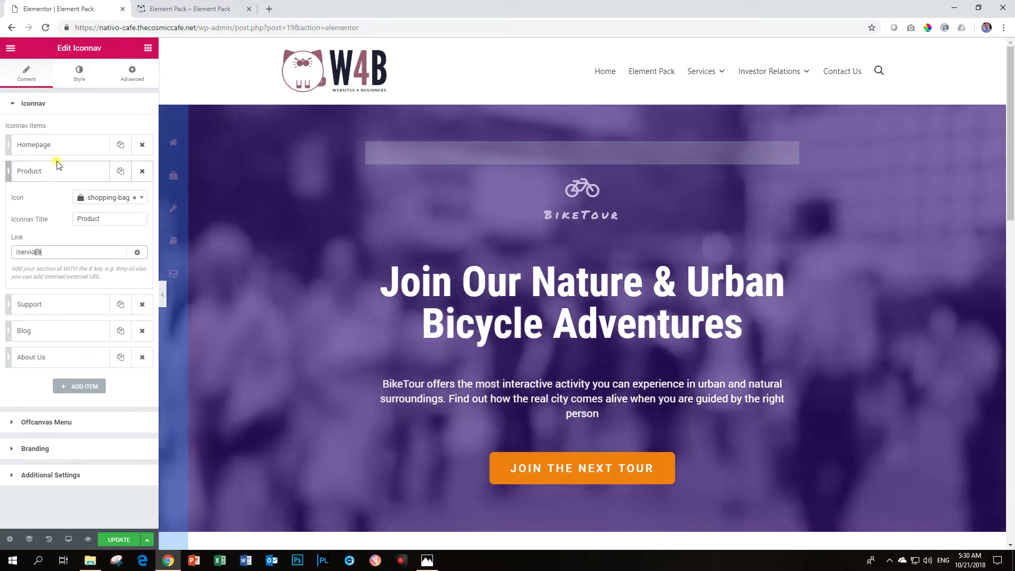
{"action": "left_click", "coordinate": [54, 173]}
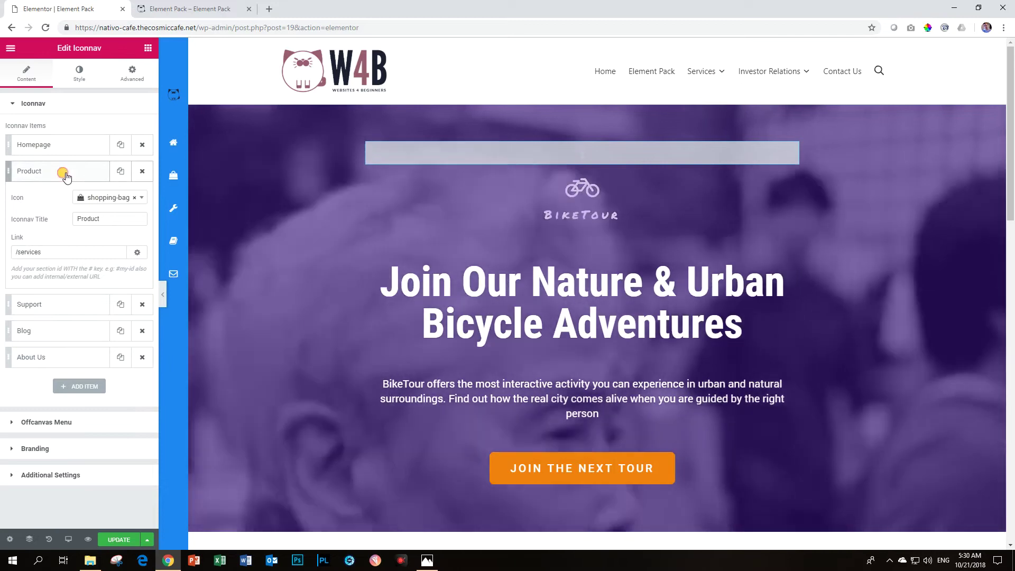
{"action": "left_click", "coordinate": [65, 171]}
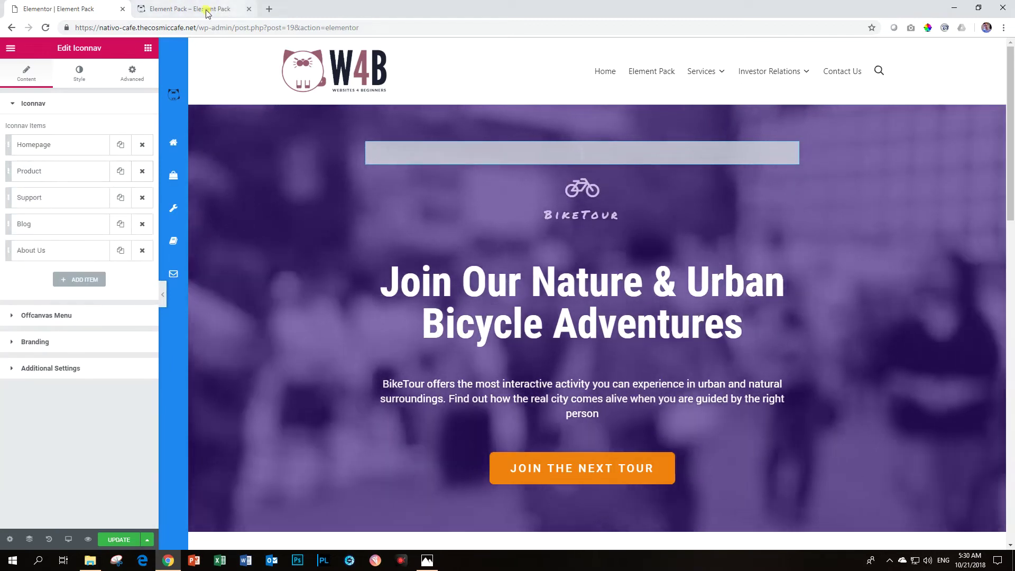
{"action": "left_click", "coordinate": [56, 206]}
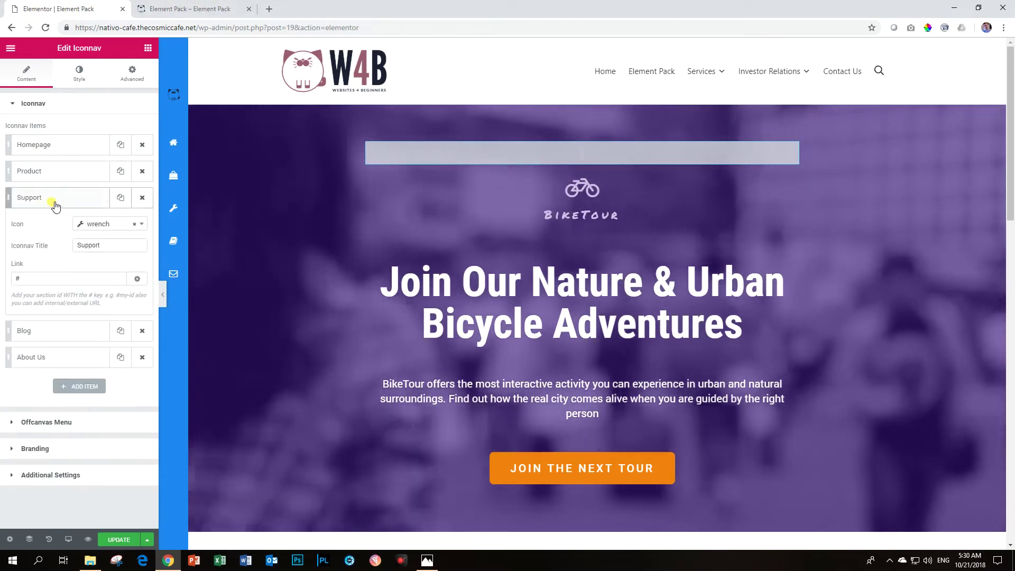
{"action": "left_click", "coordinate": [53, 206]}
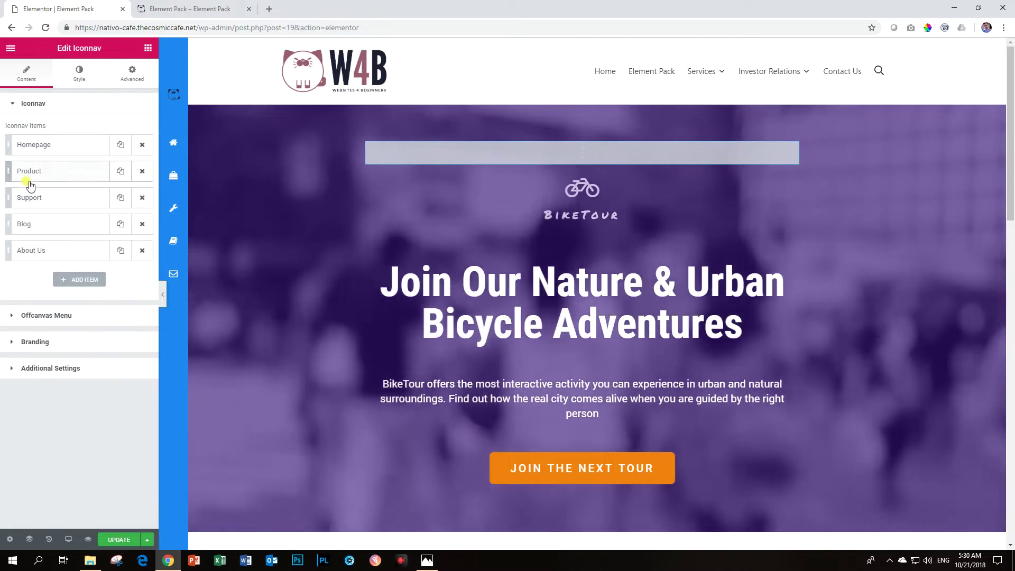
{"action": "mouse_move", "coordinate": [527, 239]}
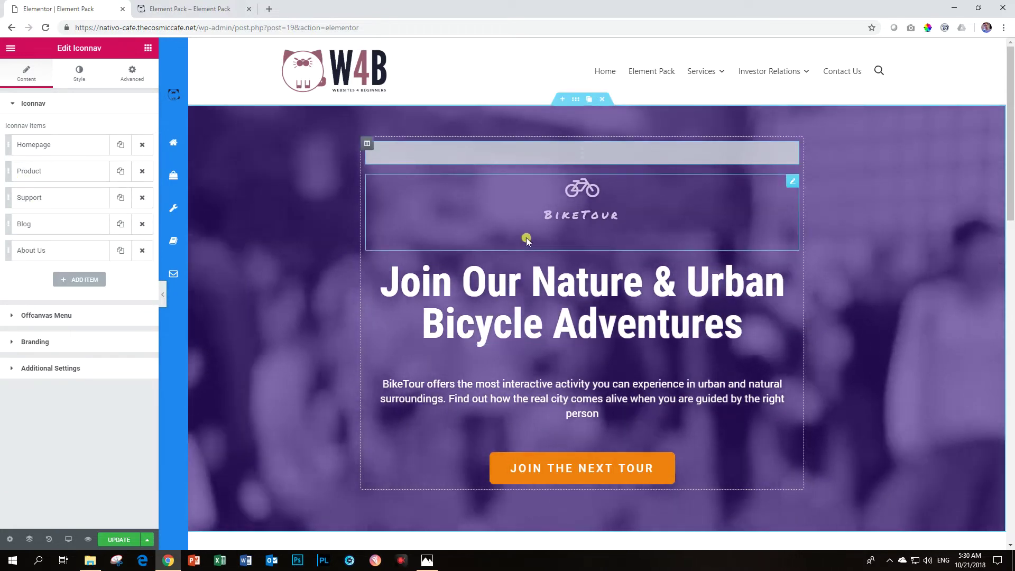
Check the 'Enjoy the bike ride of your life' section's Advanced tab, finding CSS ID contact1.
{"action": "scroll", "coordinate": [526, 236], "scroll_direction": "down", "scroll_amount": 7}
{"action": "scroll", "coordinate": [539, 243], "scroll_direction": "down", "scroll_amount": 7}
{"action": "scroll", "coordinate": [561, 251], "scroll_direction": "down", "scroll_amount": 4}
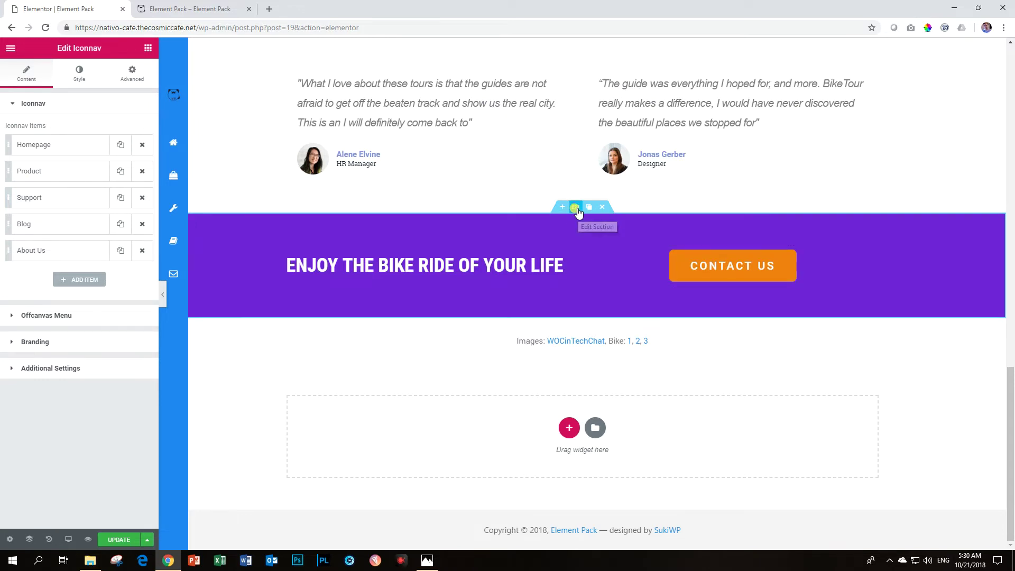
{"action": "left_click", "coordinate": [575, 207]}
{"action": "left_click", "coordinate": [132, 74]}
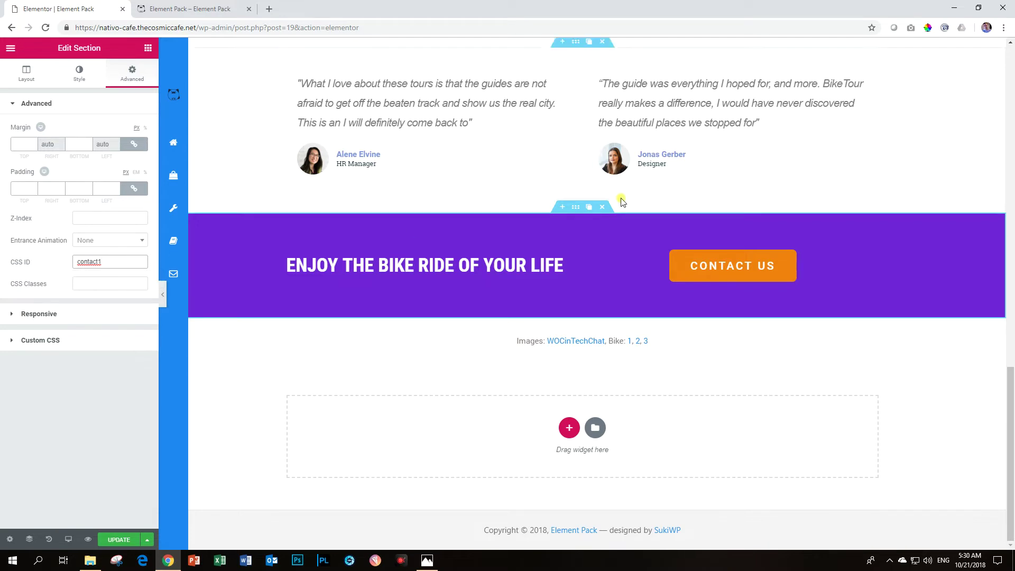
{"action": "scroll", "coordinate": [482, 207], "scroll_direction": "up", "scroll_amount": 5}
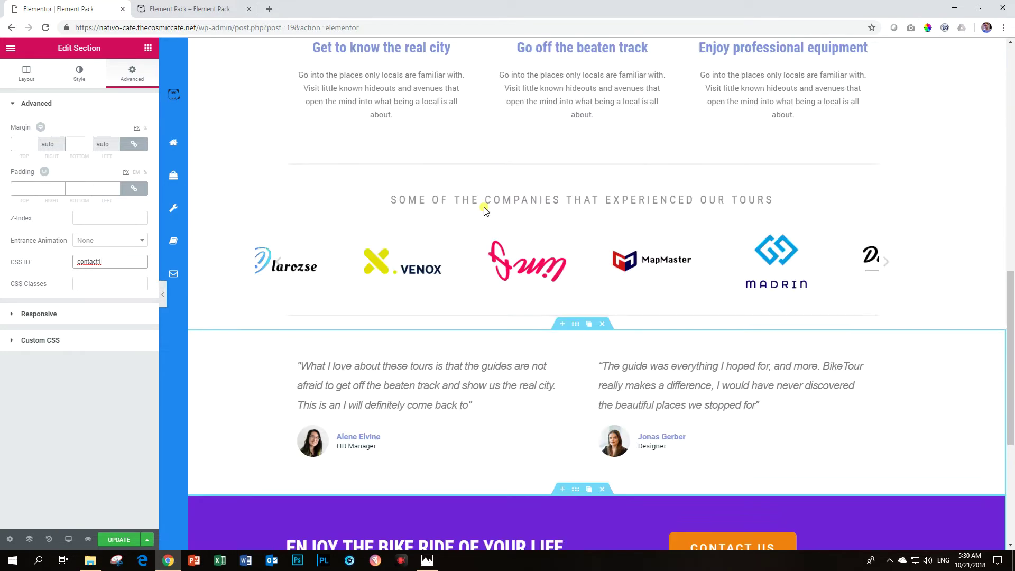
{"action": "scroll", "coordinate": [483, 206], "scroll_direction": "up", "scroll_amount": 15}
{"action": "scroll", "coordinate": [483, 206], "scroll_direction": "up", "scroll_amount": 5}
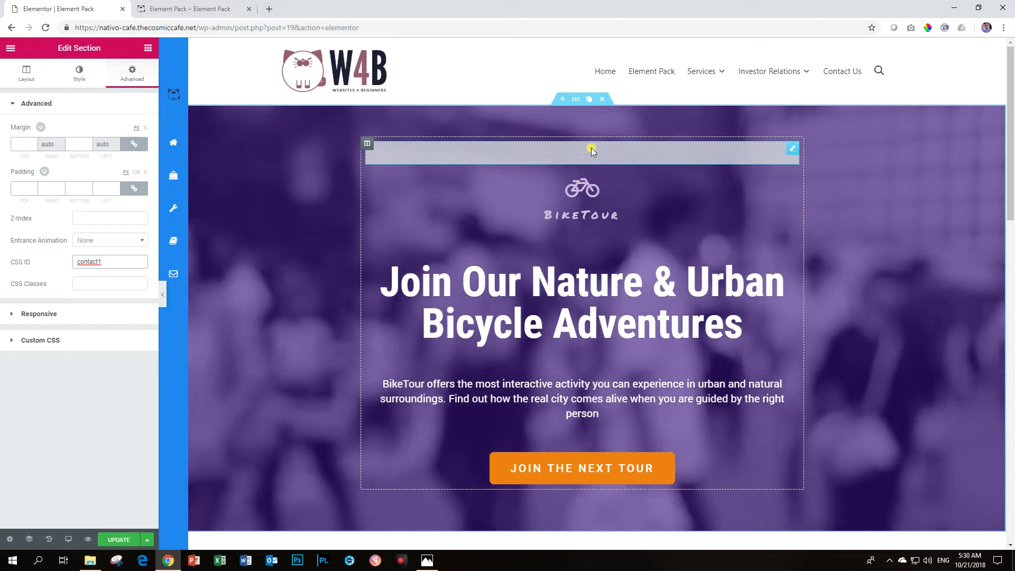
{"action": "left_click", "coordinate": [591, 148]}
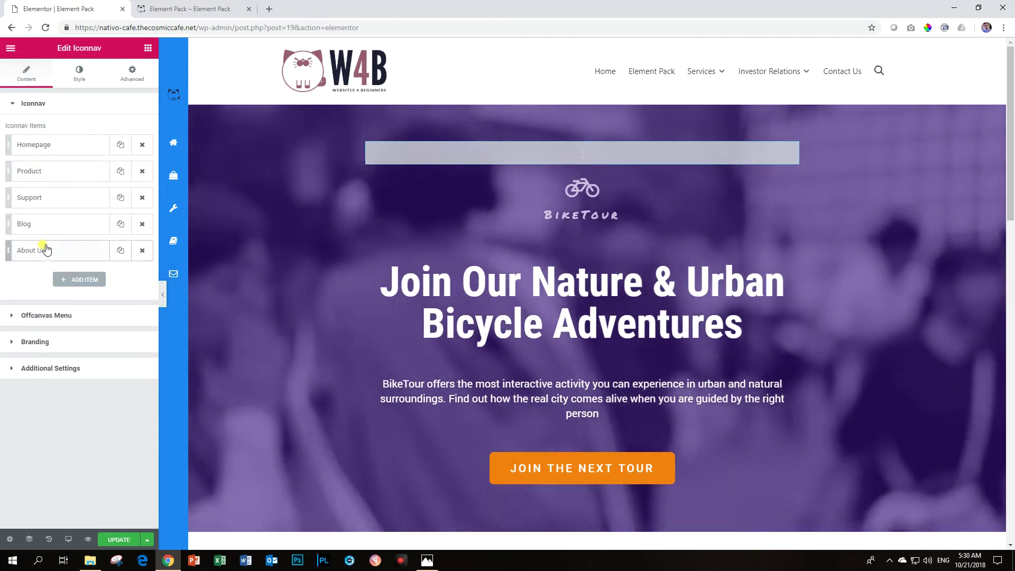
Point the About Us item's link at the contact1 section.
{"action": "left_click", "coordinate": [46, 257]}
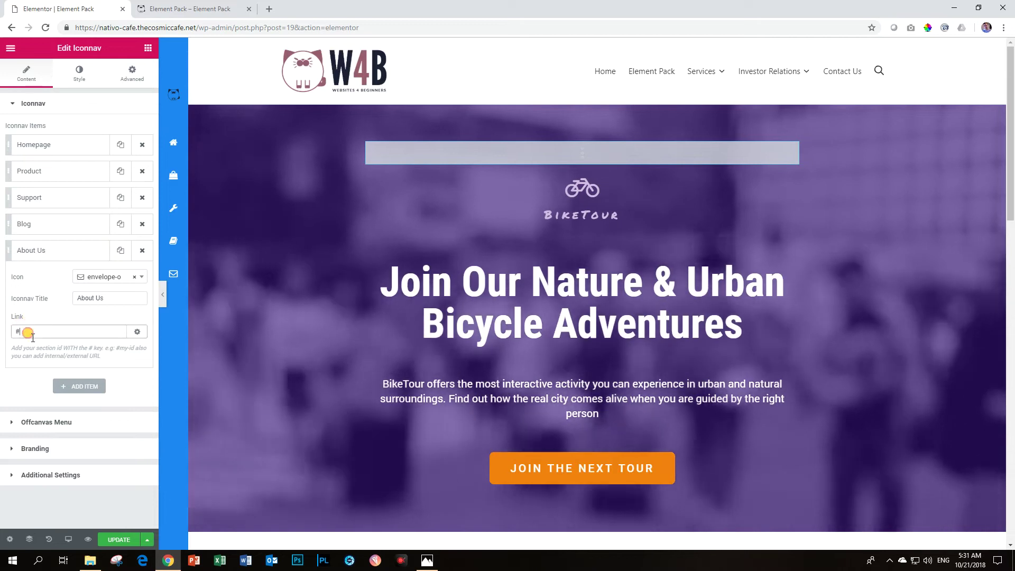
{"action": "left_click_drag", "start_coordinate": [26, 331], "coordinate": [4, 331]}
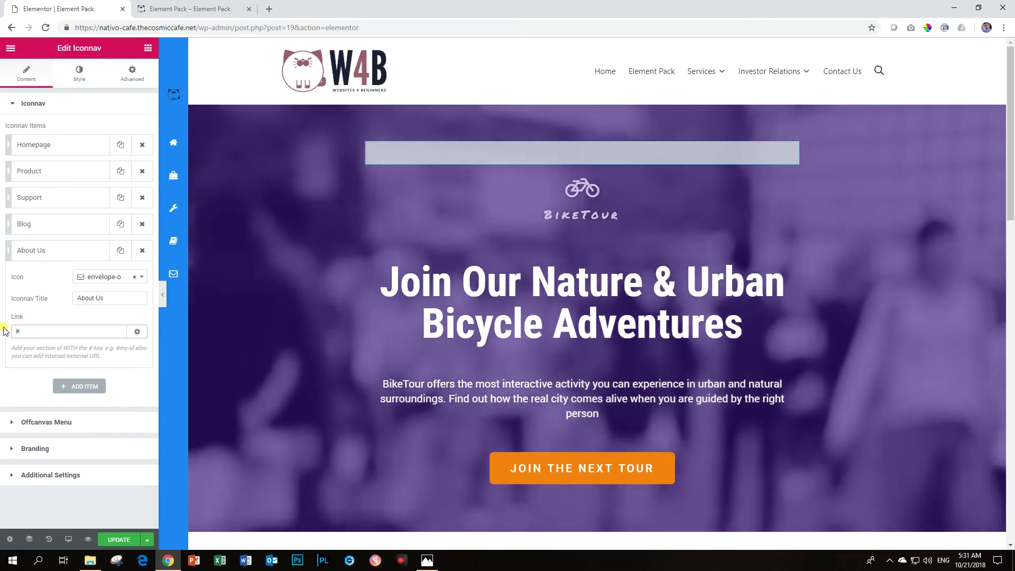
{"action": "type", "text": "contact"}
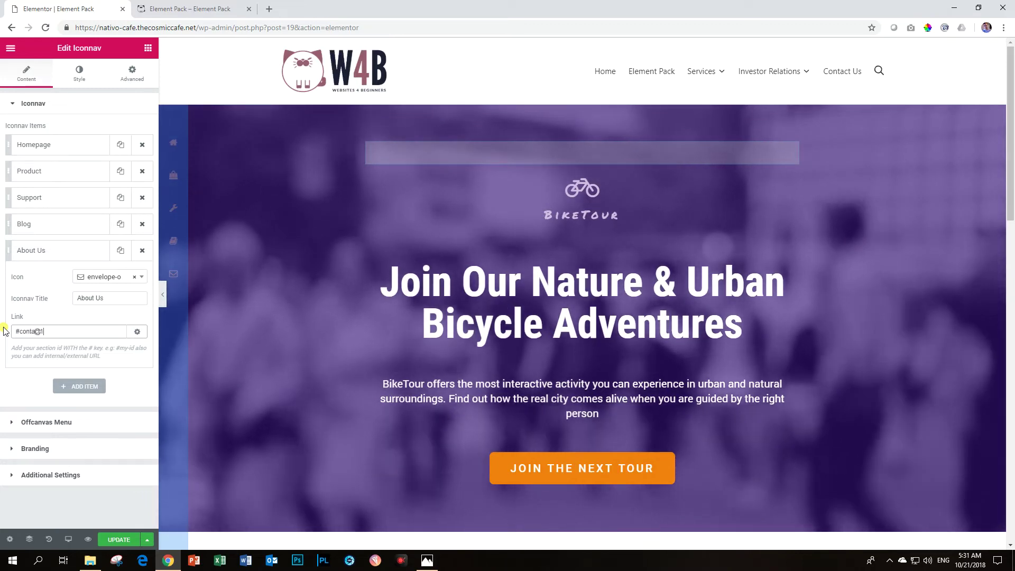
{"action": "type", "text": "1"}
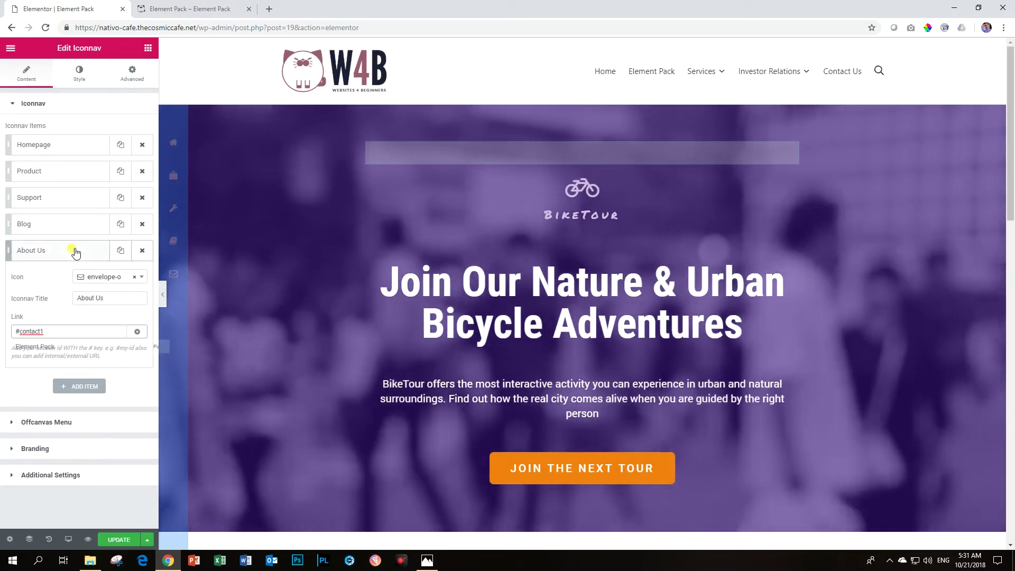
{"action": "left_click", "coordinate": [74, 250]}
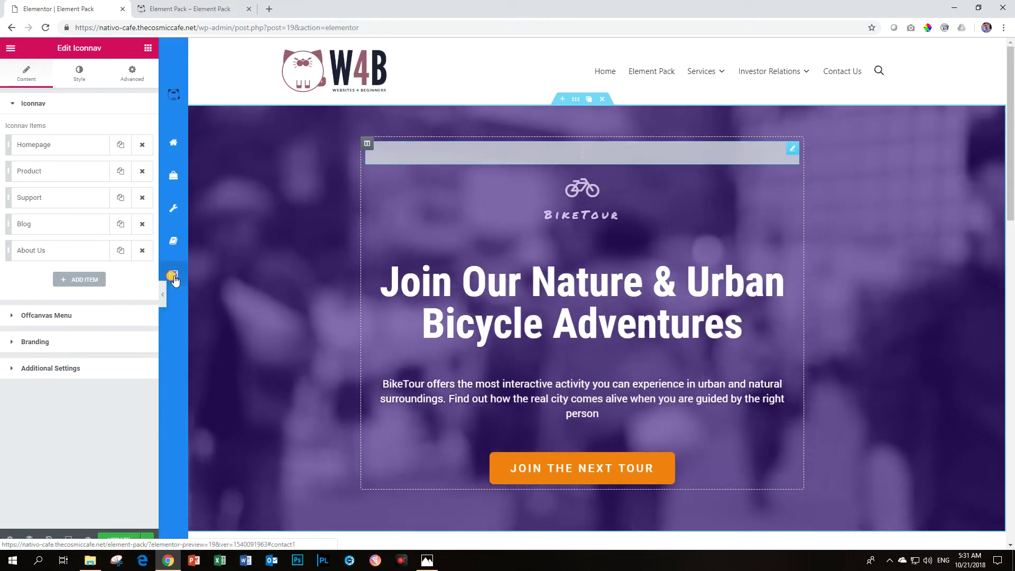
Test that the About Us icon jumps to the contact section, and recheck the Homepage link.
{"action": "left_click", "coordinate": [173, 274]}
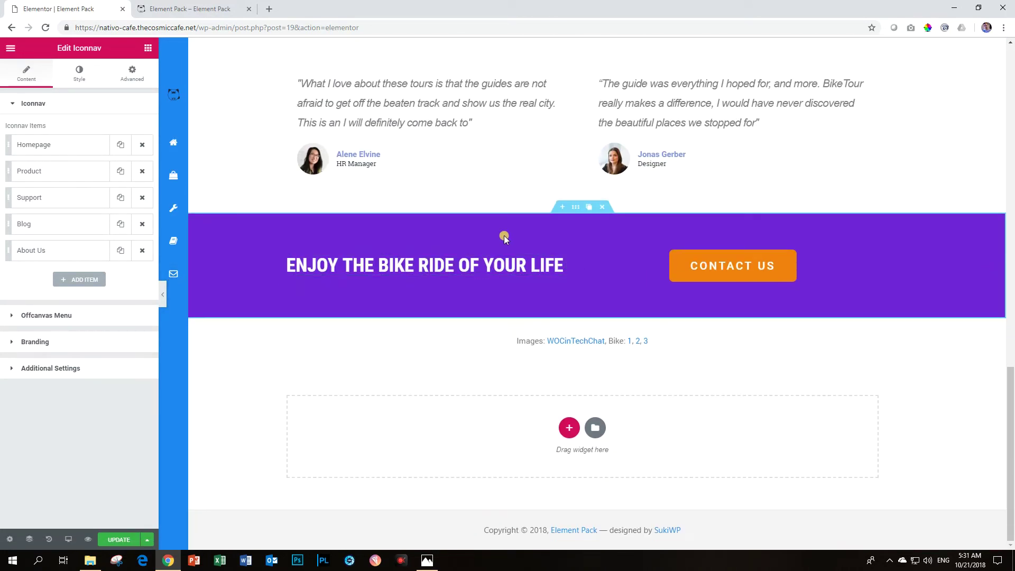
{"action": "scroll", "coordinate": [504, 236], "scroll_direction": "up", "scroll_amount": 15}
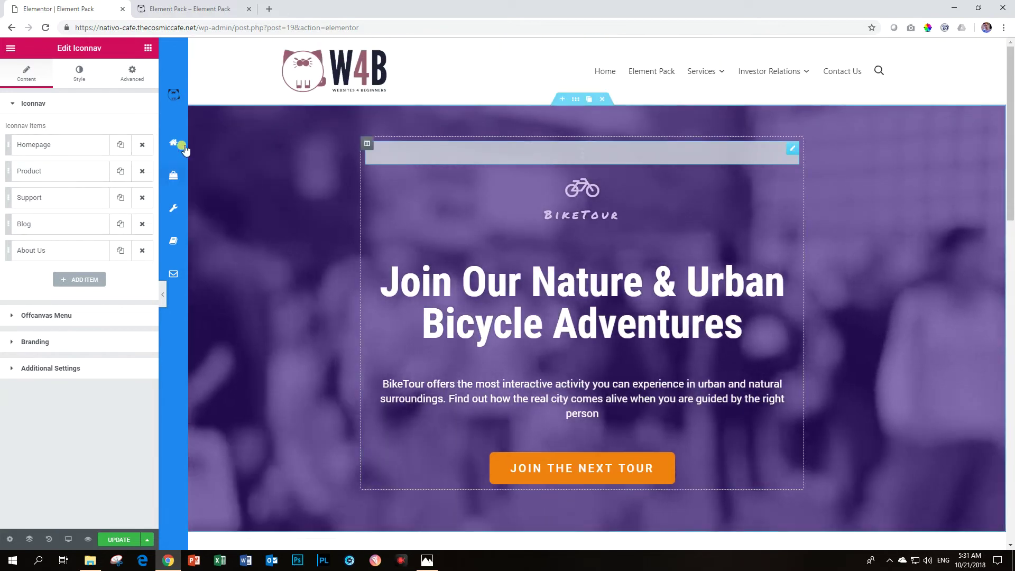
{"action": "left_click", "coordinate": [77, 148]}
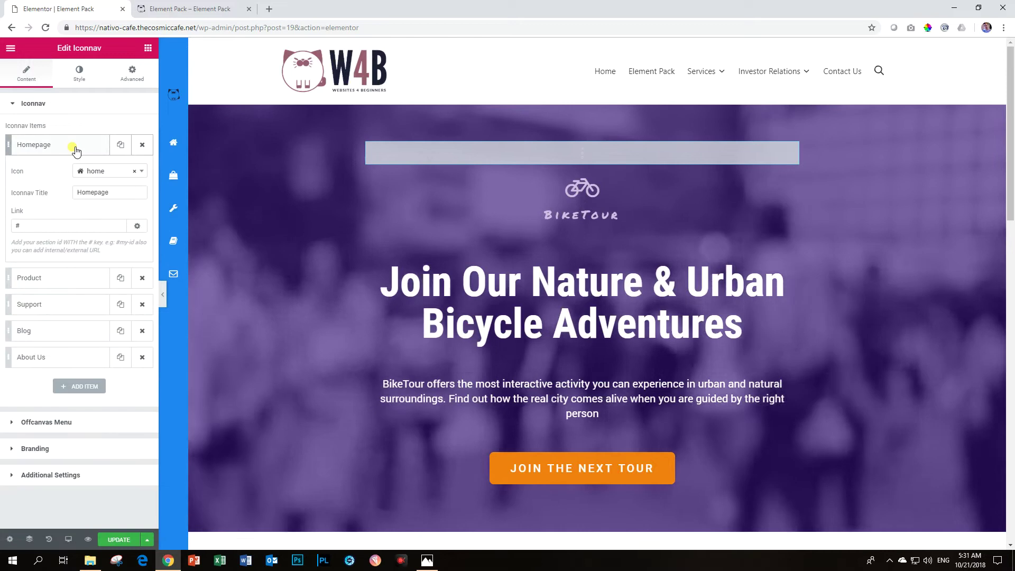
{"action": "left_click", "coordinate": [77, 146]}
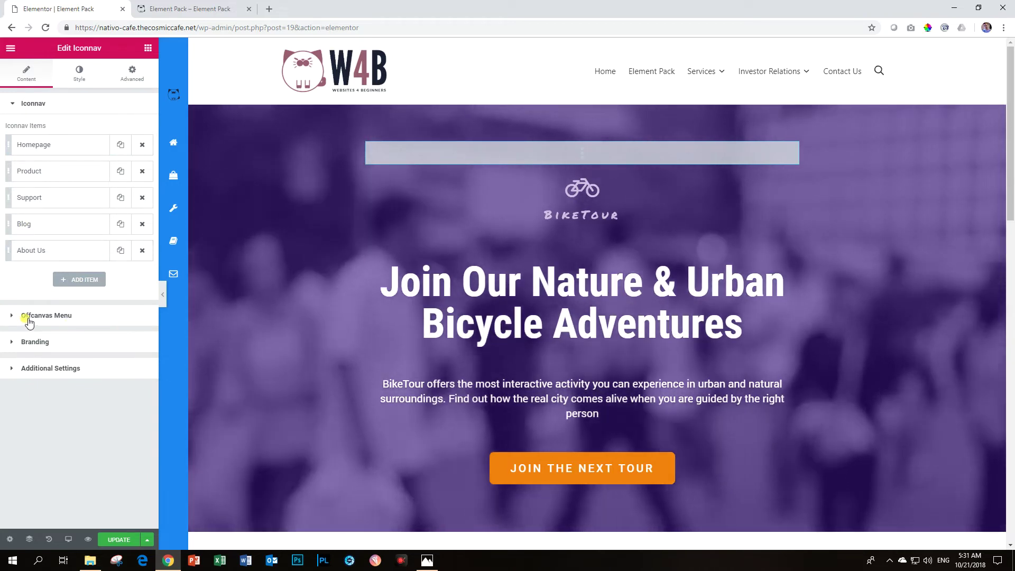
{"action": "left_click", "coordinate": [31, 317]}
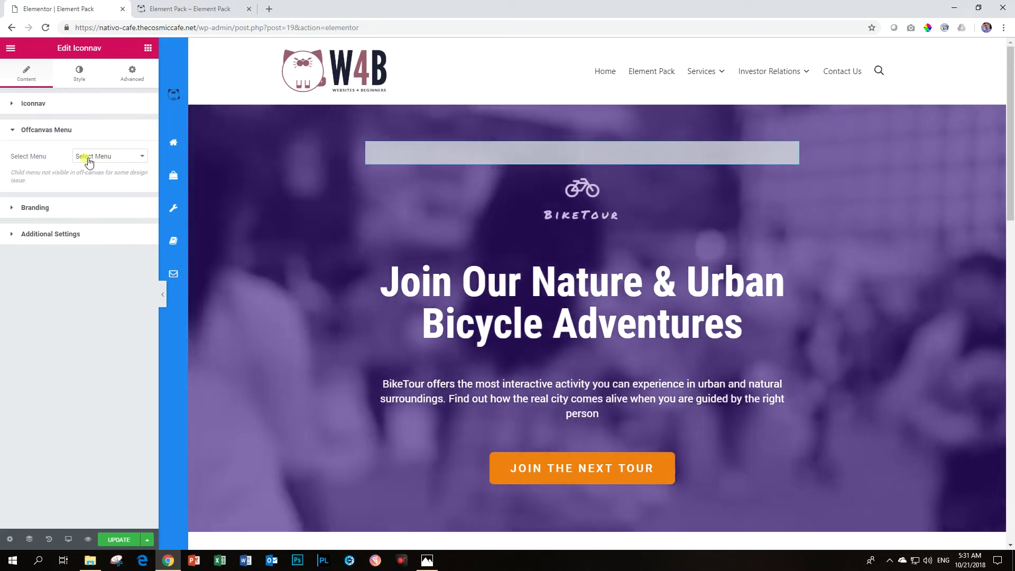
Attach Main Menu to the off-canvas panel and test opening it from the hamburger icon.
{"action": "left_click", "coordinate": [108, 158]}
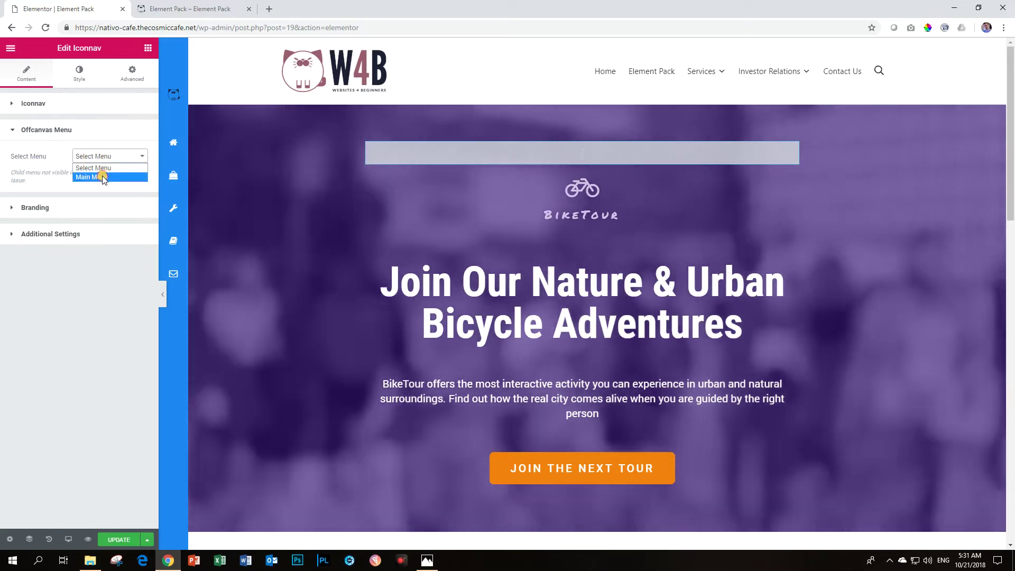
{"action": "left_click", "coordinate": [103, 177]}
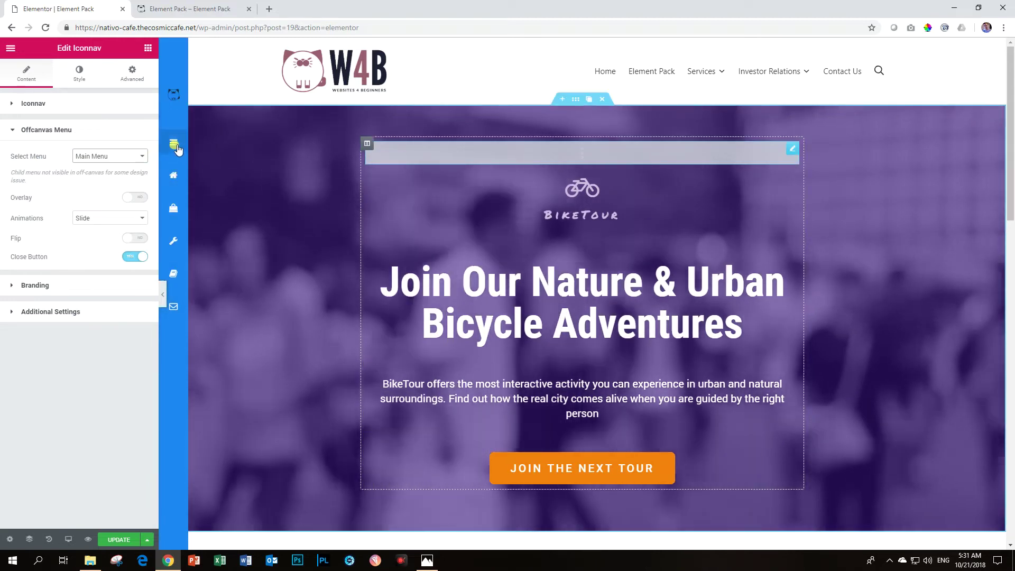
{"action": "left_click", "coordinate": [174, 145]}
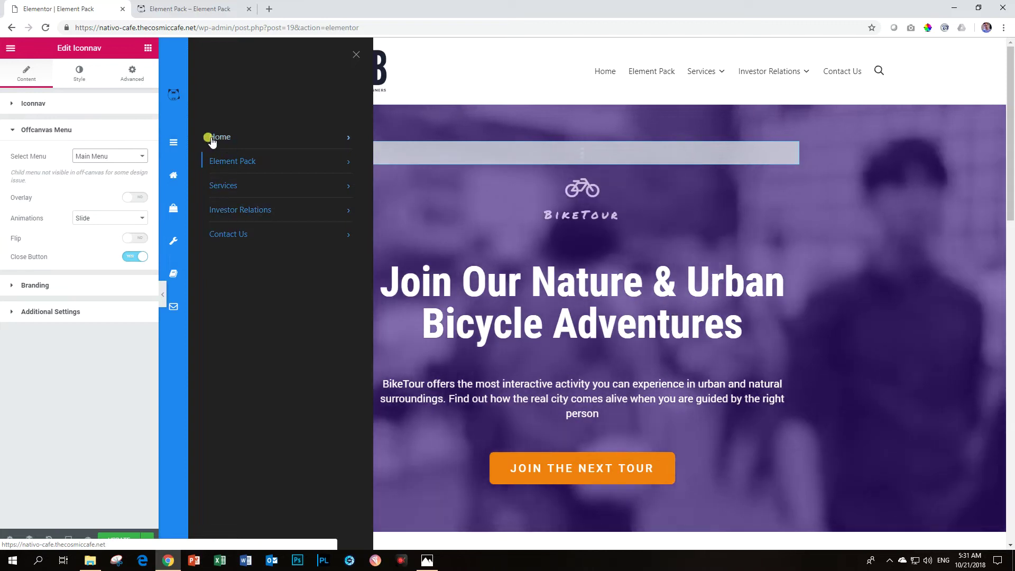
{"action": "left_click", "coordinate": [171, 144]}
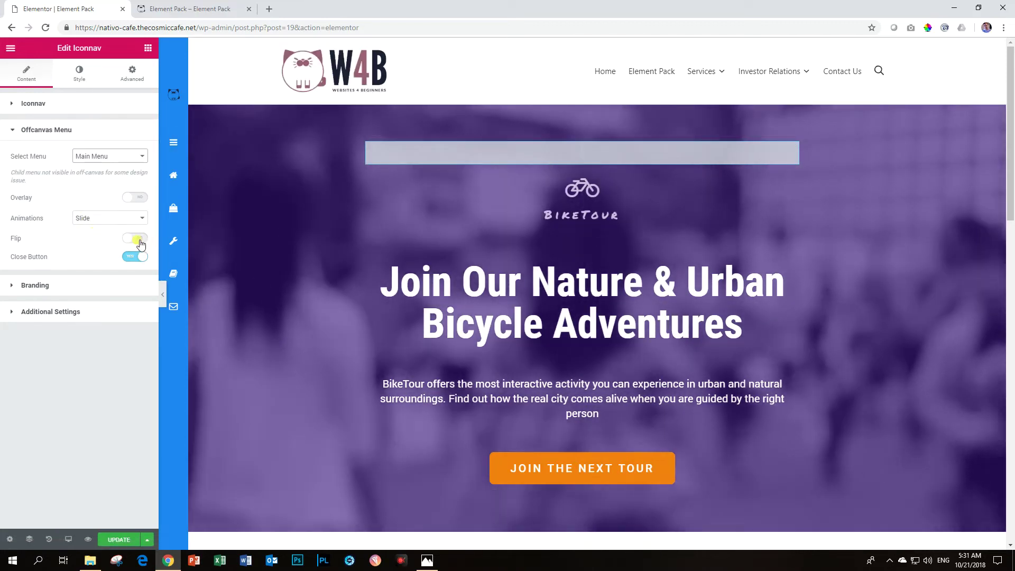
Turn on Flip and test the off-canvas menu opening from the other side.
{"action": "left_click", "coordinate": [135, 239]}
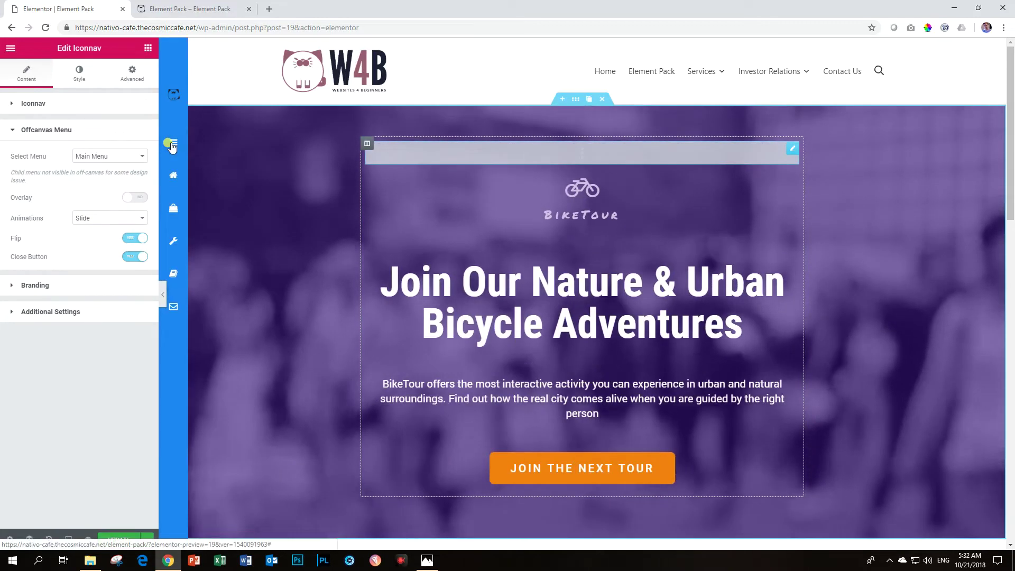
{"action": "left_click", "coordinate": [173, 146]}
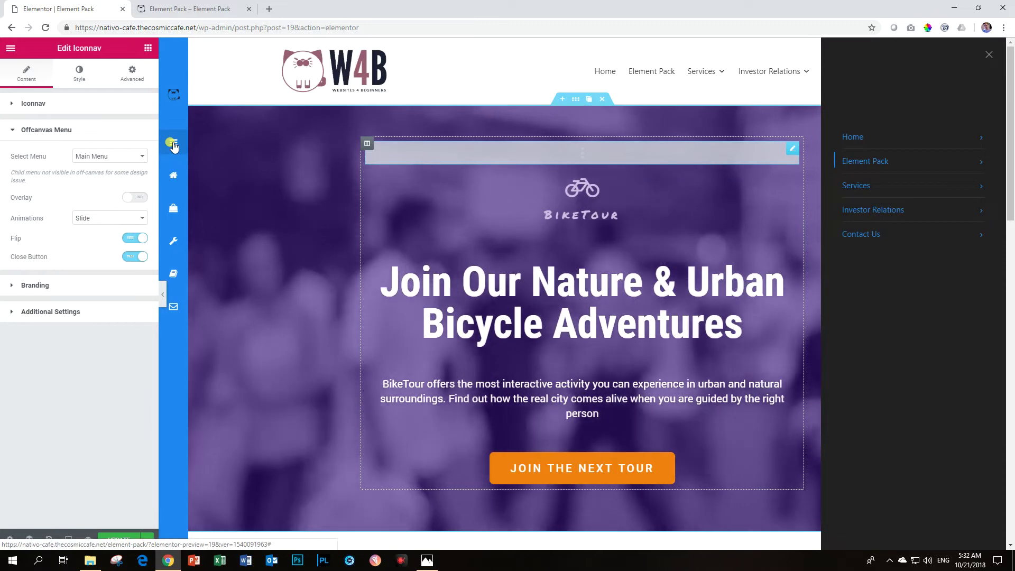
{"action": "left_click", "coordinate": [174, 146]}
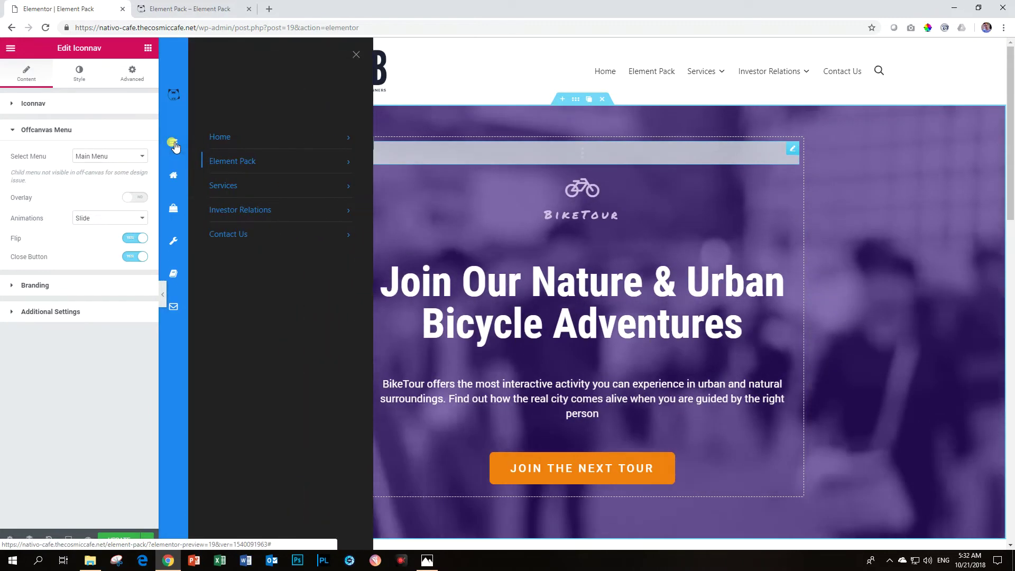
{"action": "left_click", "coordinate": [175, 146]}
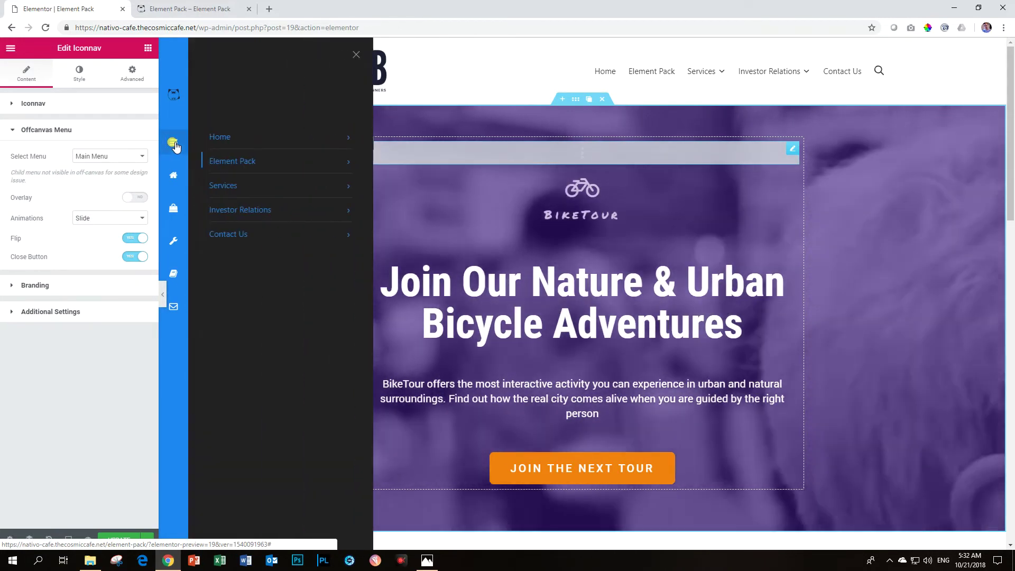
{"action": "left_click", "coordinate": [175, 146]}
Turn Flip back off, and toggle the Close Button off and back on.
{"action": "left_click", "coordinate": [133, 238]}
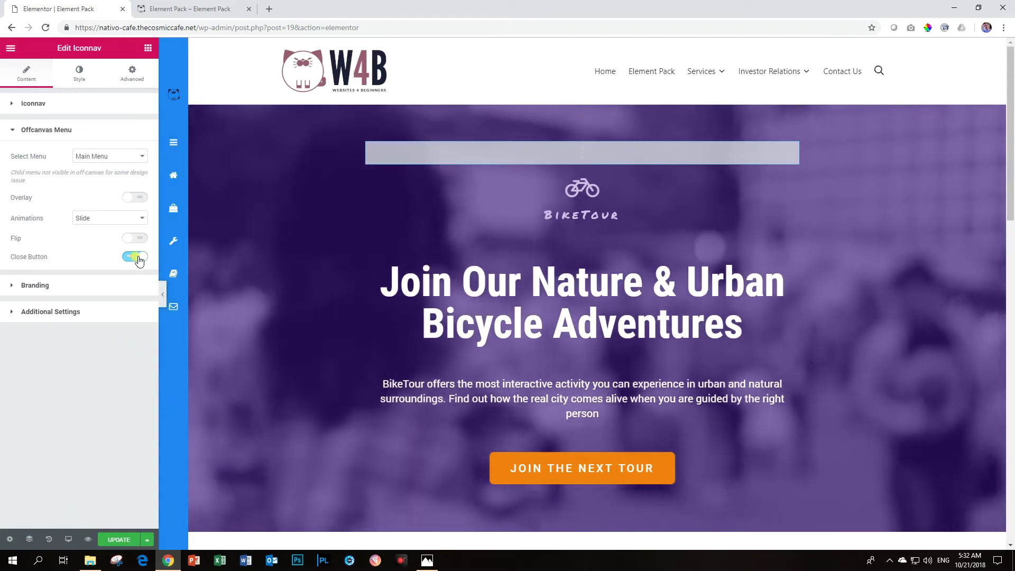
{"action": "left_click", "coordinate": [136, 257]}
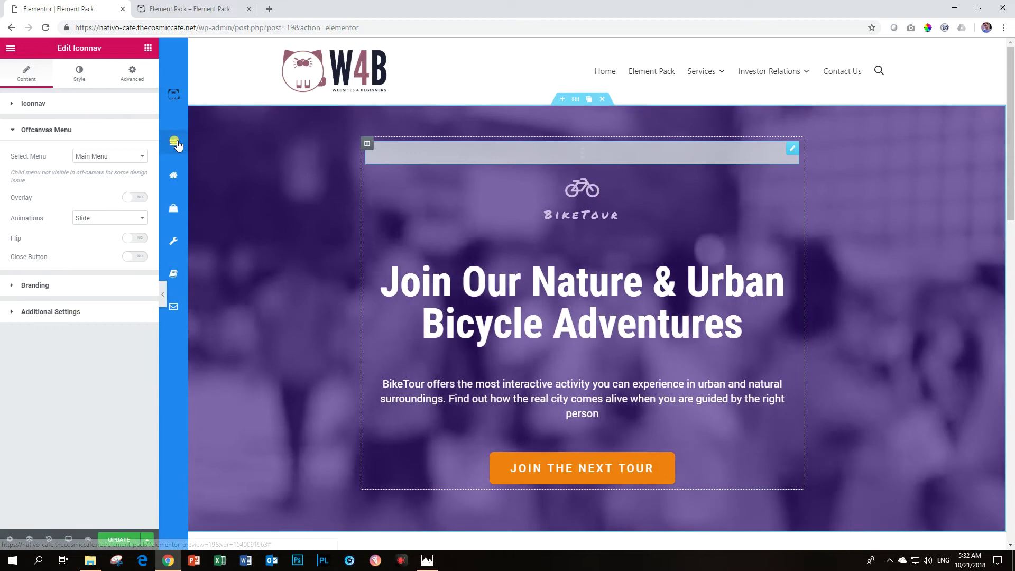
{"action": "left_click", "coordinate": [177, 146]}
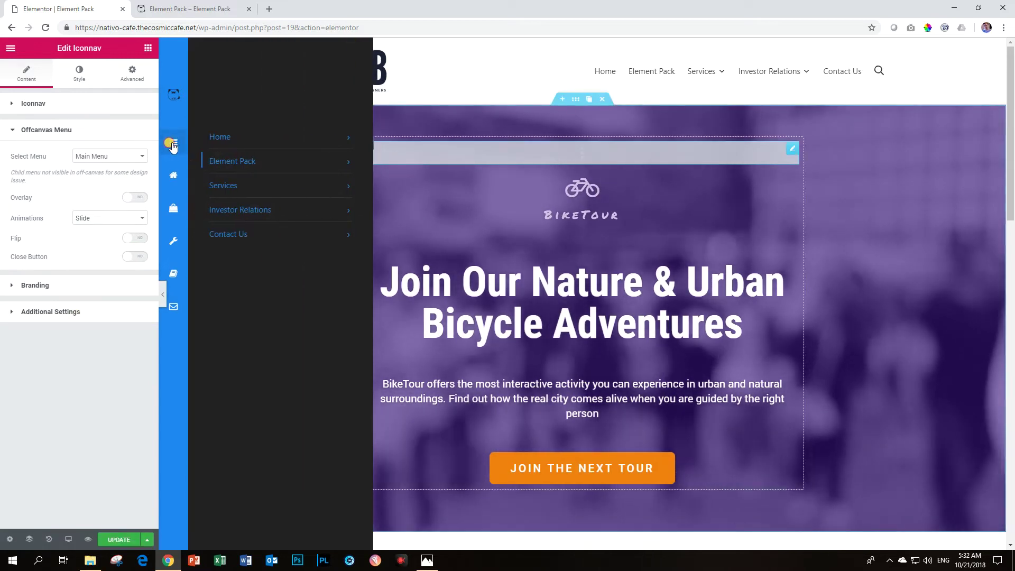
{"action": "left_click", "coordinate": [136, 257]}
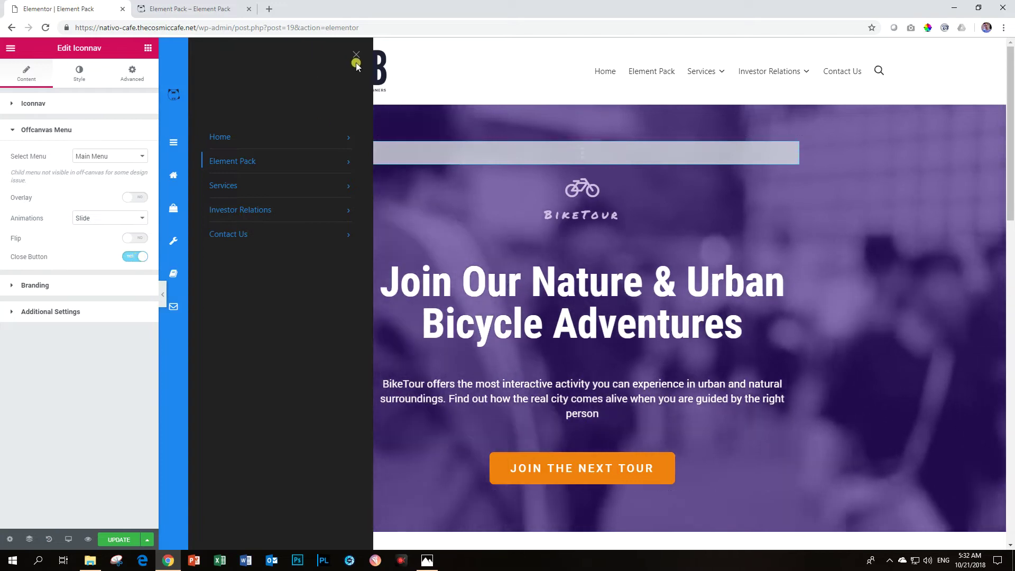
{"action": "left_click", "coordinate": [357, 59]}
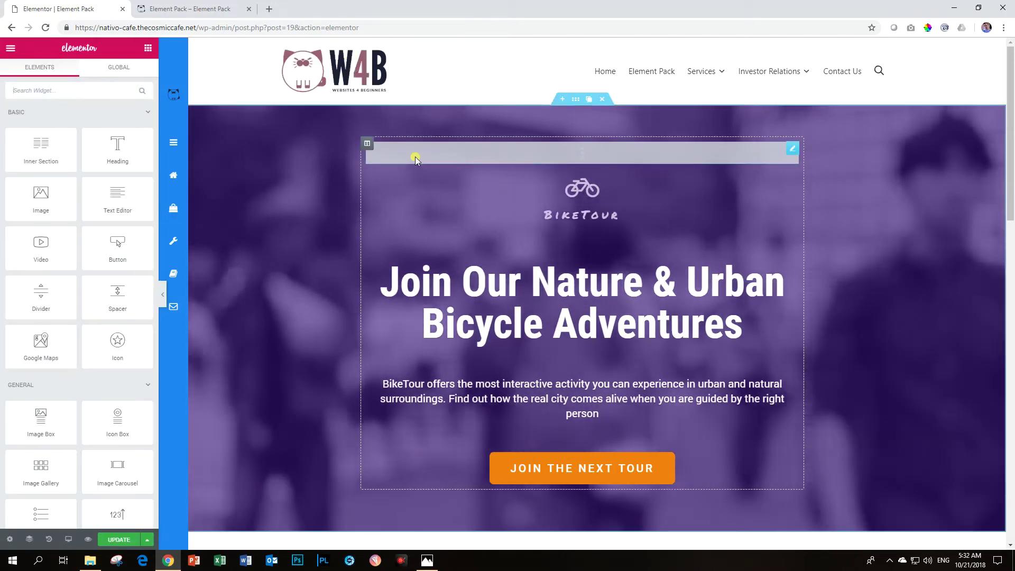
{"action": "left_click", "coordinate": [415, 158]}
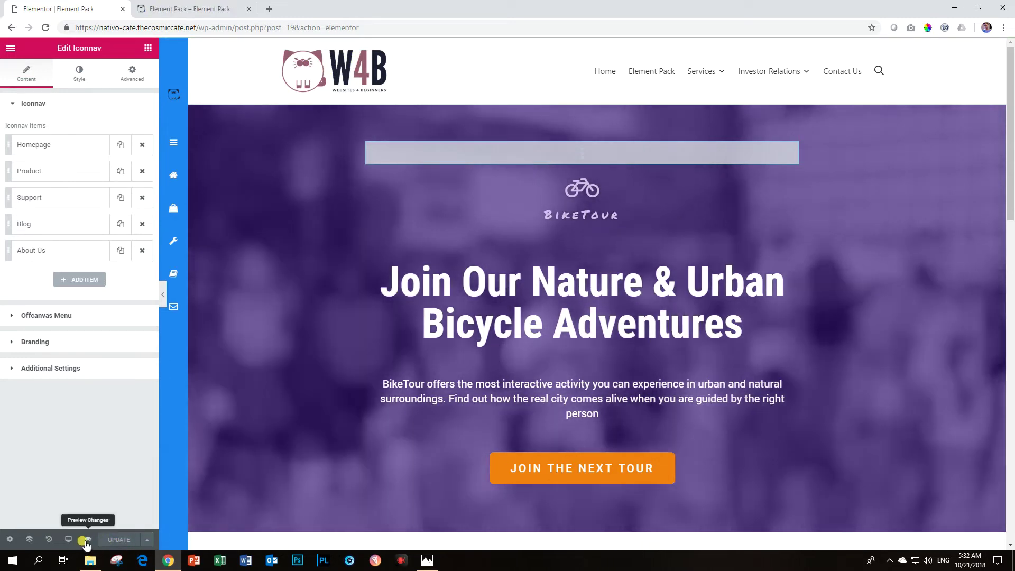
{"action": "left_click", "coordinate": [87, 541]}
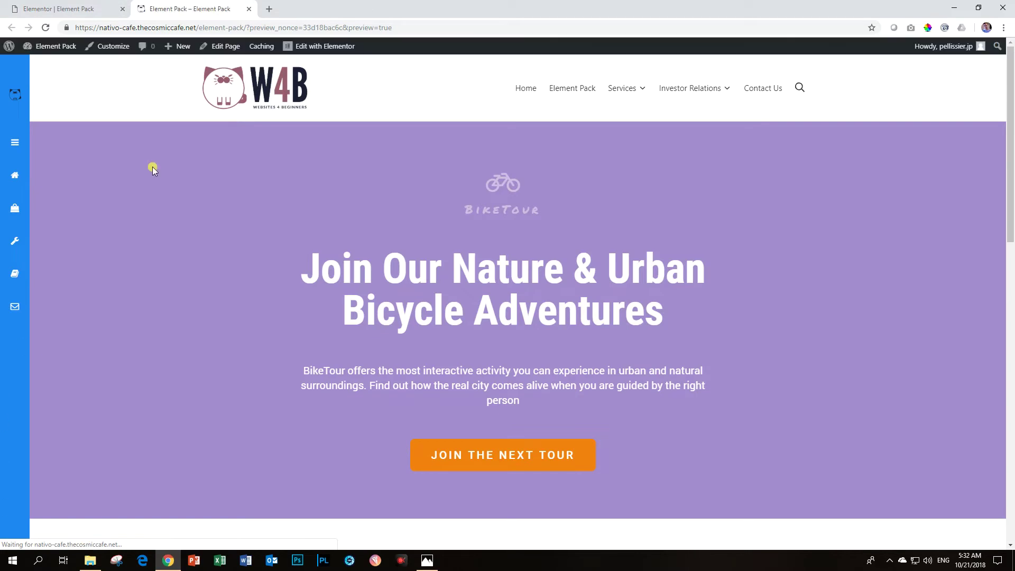
Test the slide-out menu and the About Us jump on the live preview.
{"action": "left_click", "coordinate": [14, 145]}
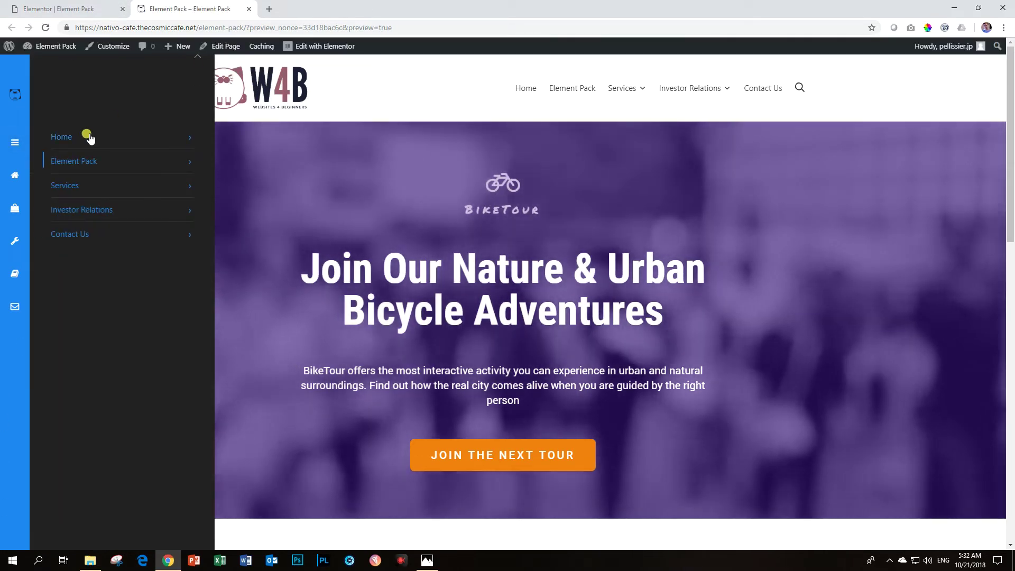
{"action": "left_click", "coordinate": [15, 144]}
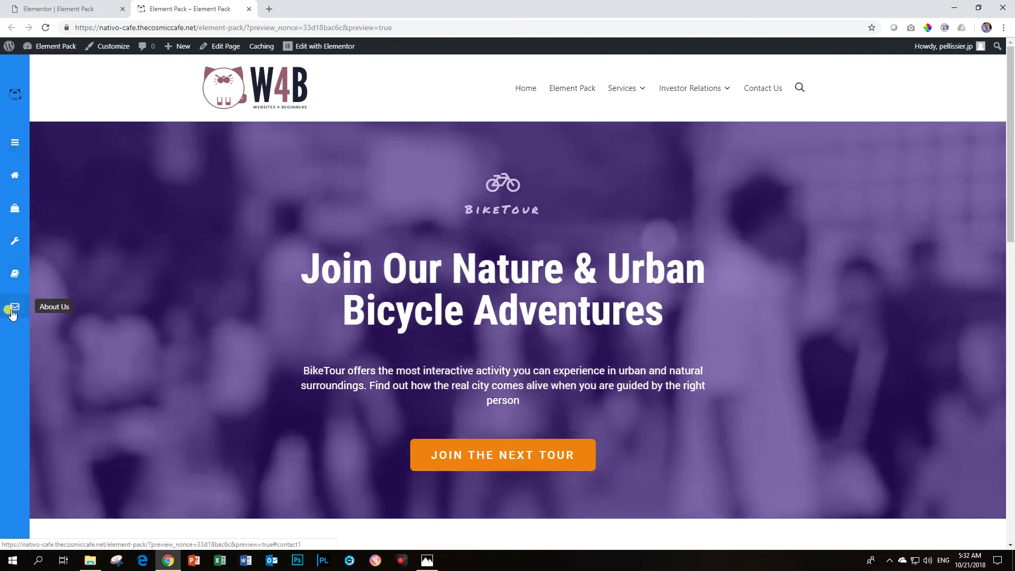
{"action": "left_click", "coordinate": [13, 310]}
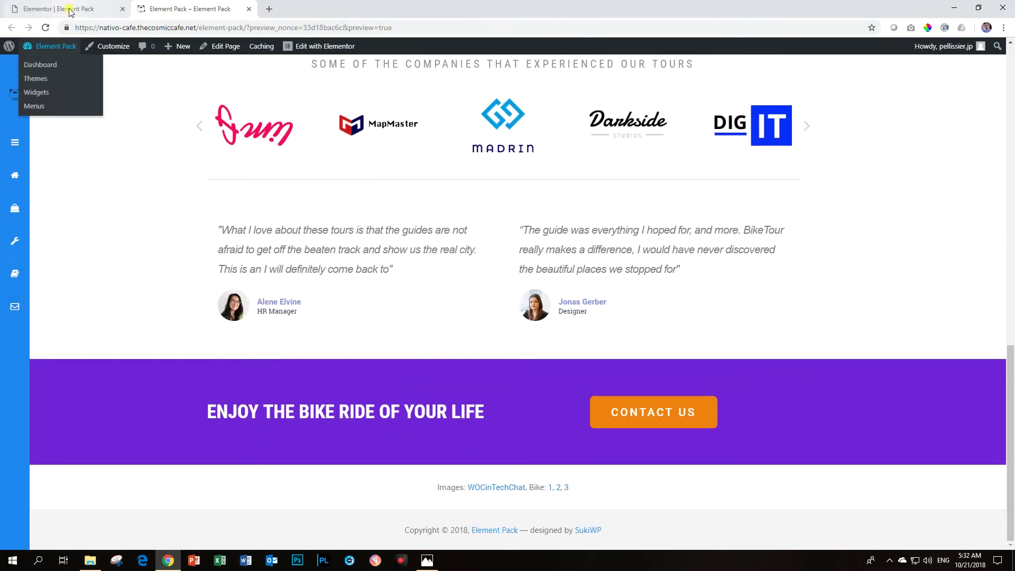
{"action": "left_click", "coordinate": [70, 10]}
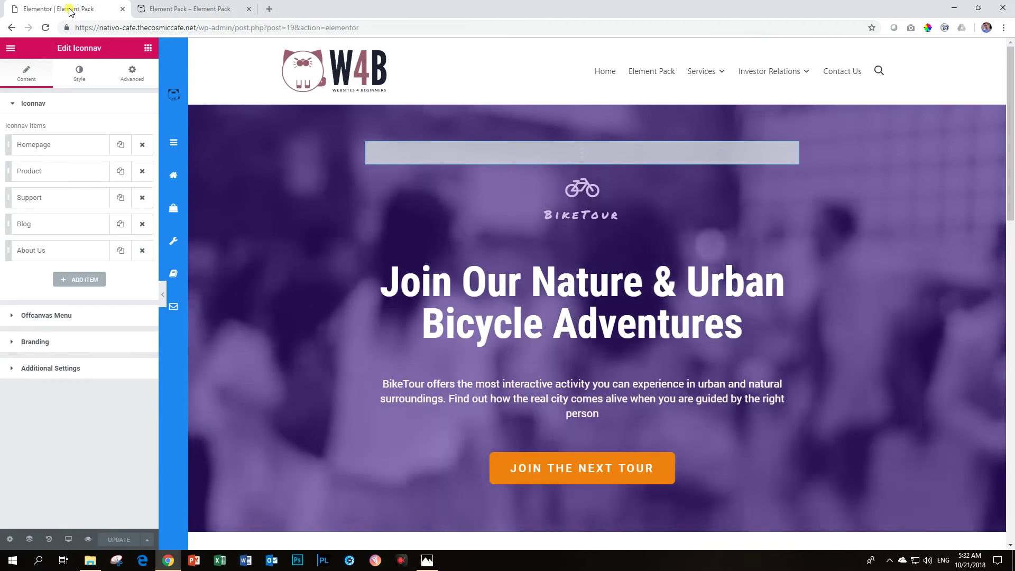
Turn Flip on so the menu opens from the right, save, and confirm it in preview.
{"action": "left_click", "coordinate": [95, 327]}
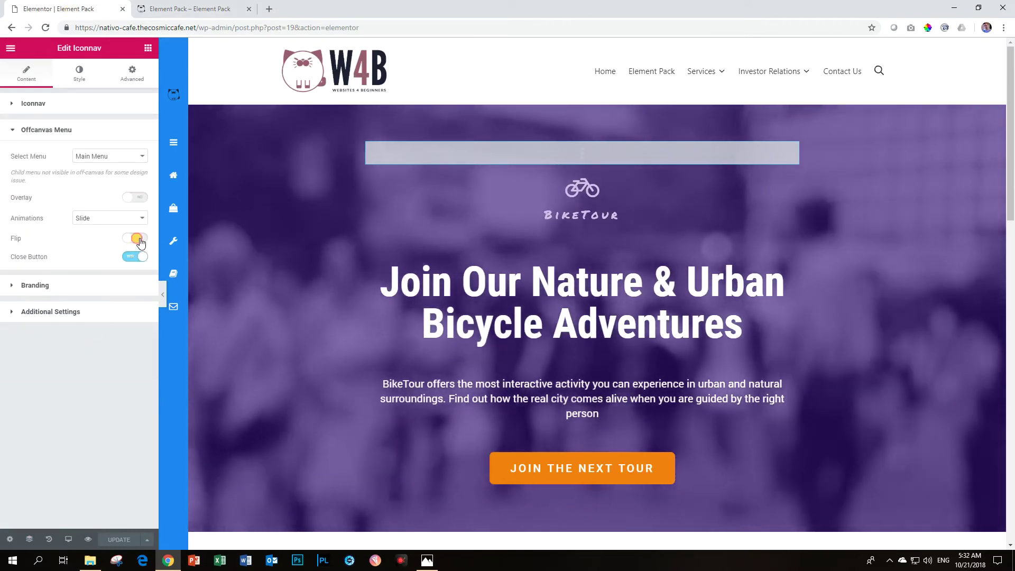
{"action": "left_click", "coordinate": [139, 239]}
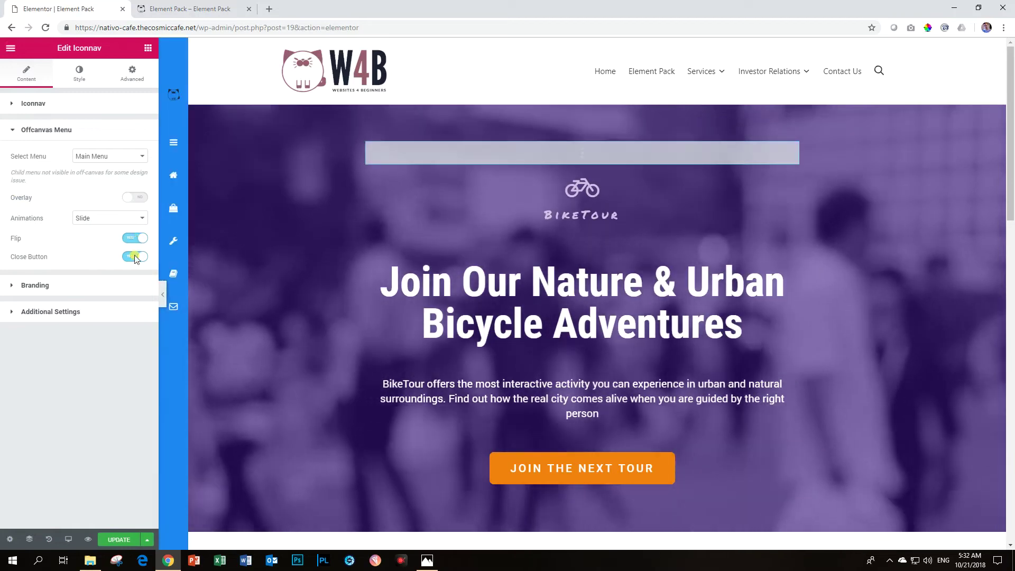
{"action": "left_click", "coordinate": [113, 539]}
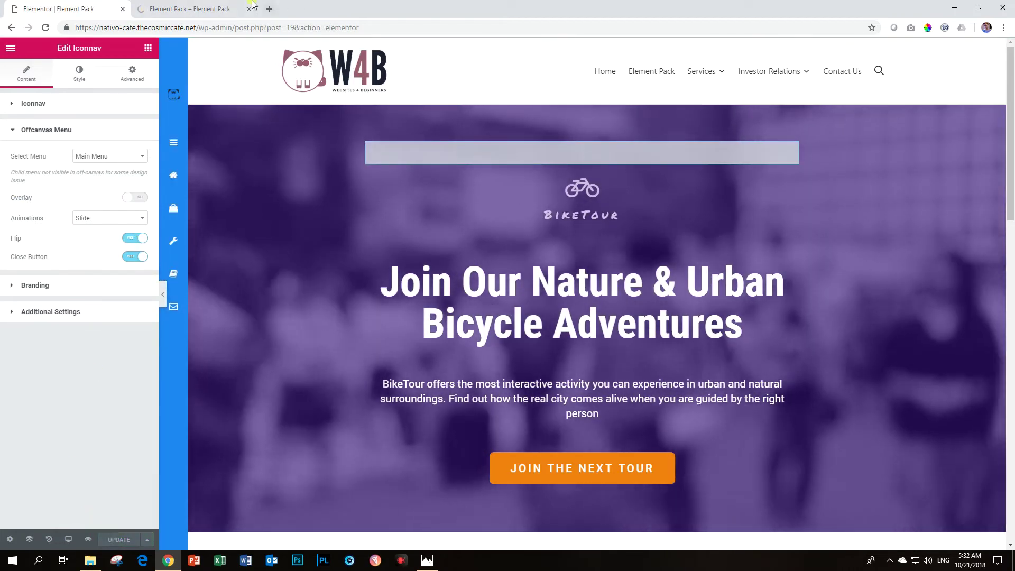
{"action": "left_click", "coordinate": [211, 6]}
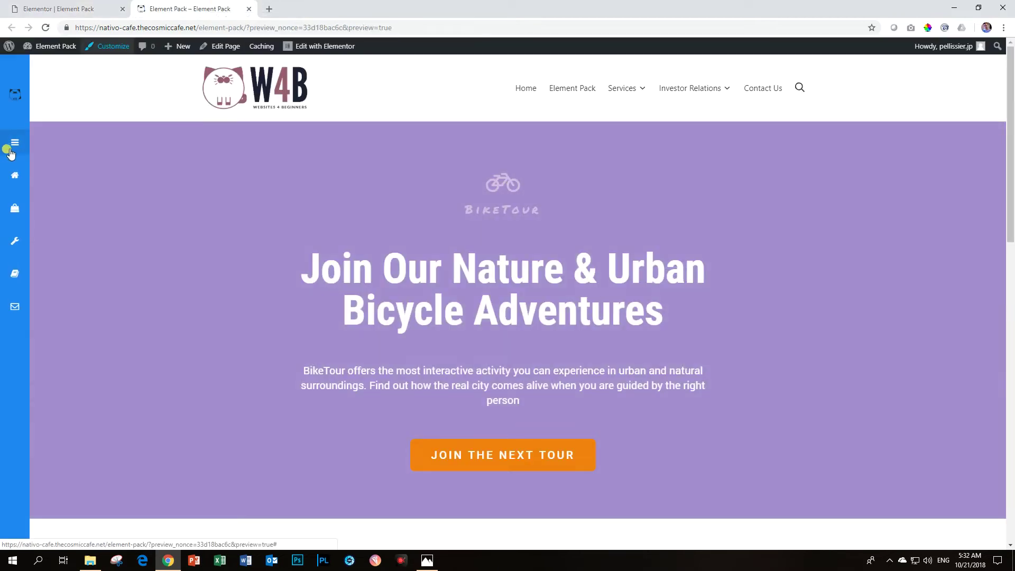
{"action": "left_click", "coordinate": [14, 144]}
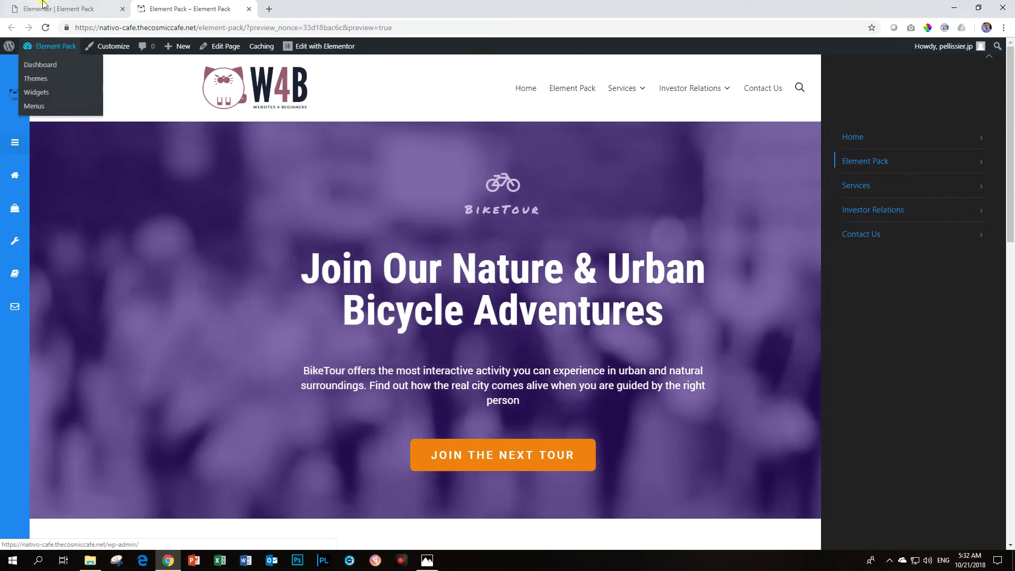
{"action": "left_click", "coordinate": [58, 9]}
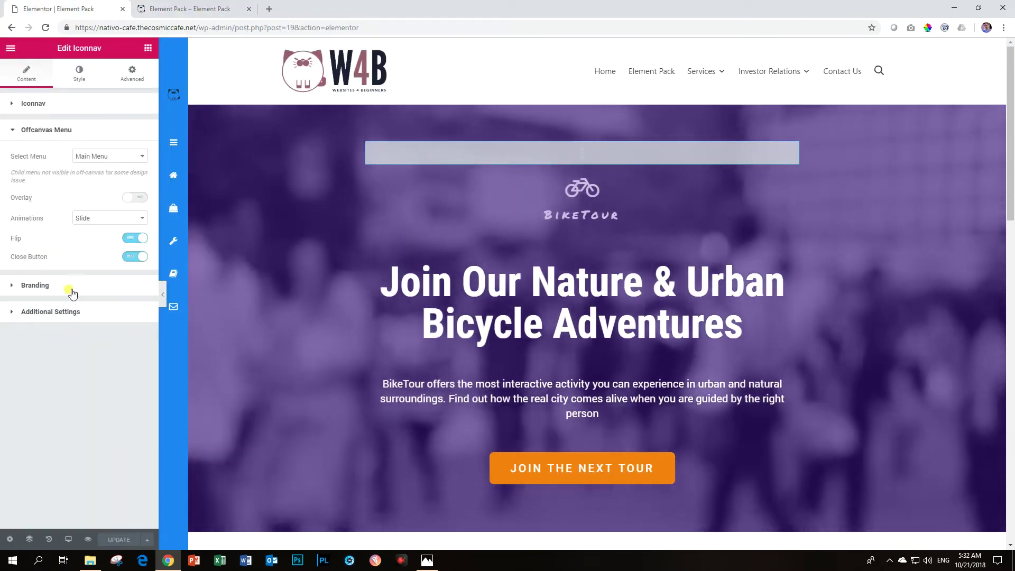
Set the Iconnav sidebar background to #725b9d, the purple sampled from the hero.
{"action": "left_click", "coordinate": [57, 129]}
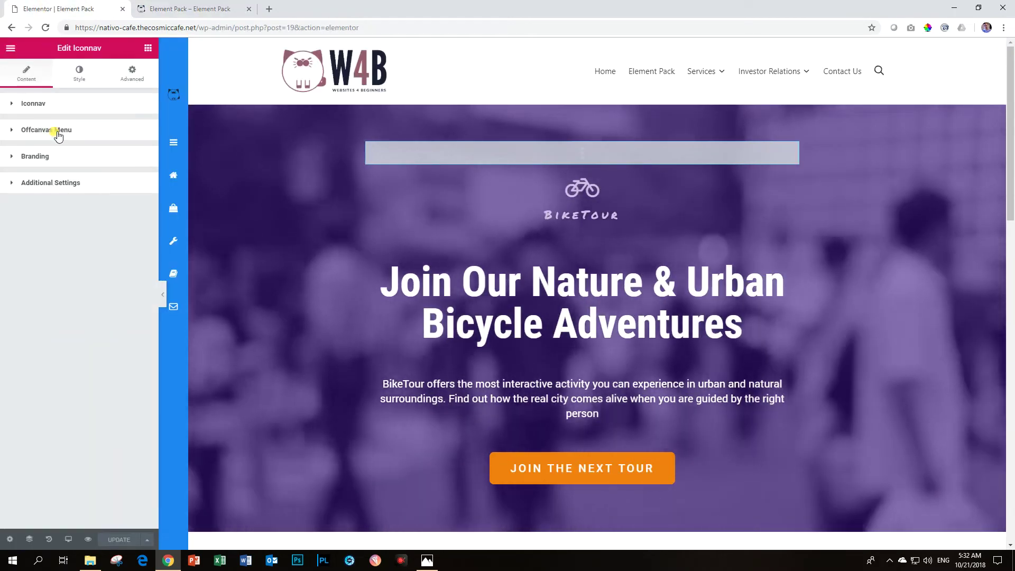
{"action": "left_click", "coordinate": [53, 182]}
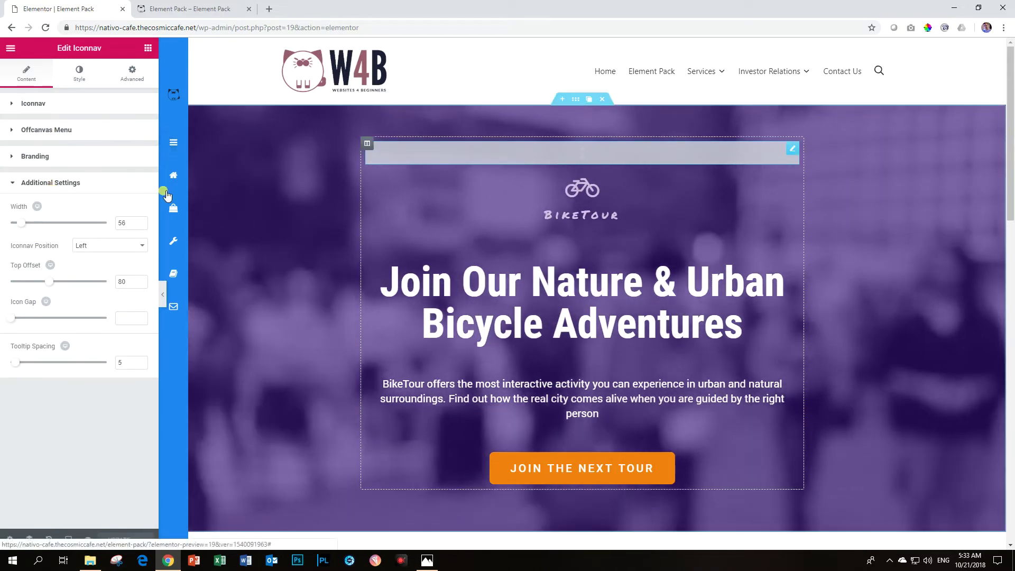
{"action": "left_click", "coordinate": [79, 74]}
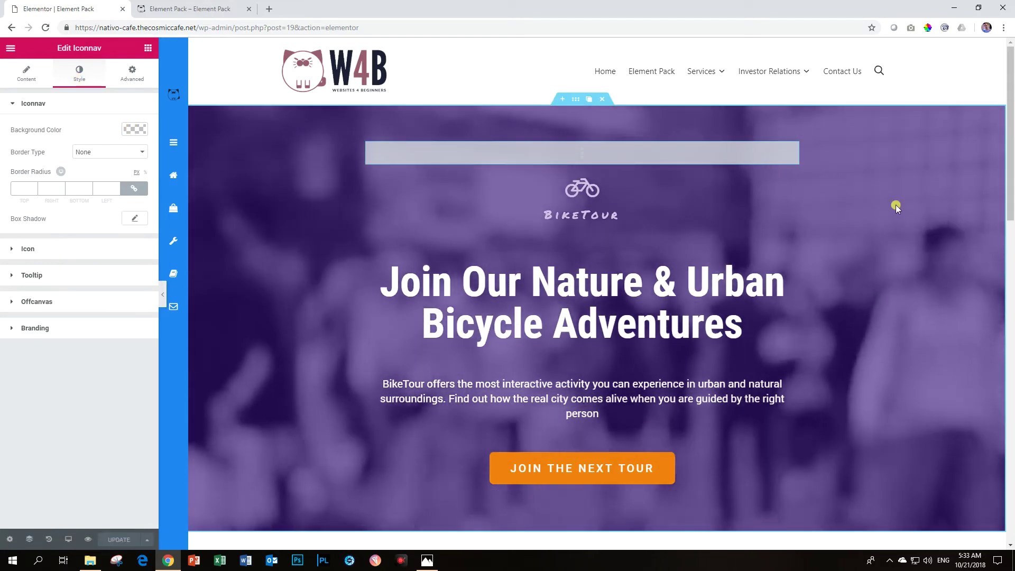
{"action": "left_click", "coordinate": [928, 27]}
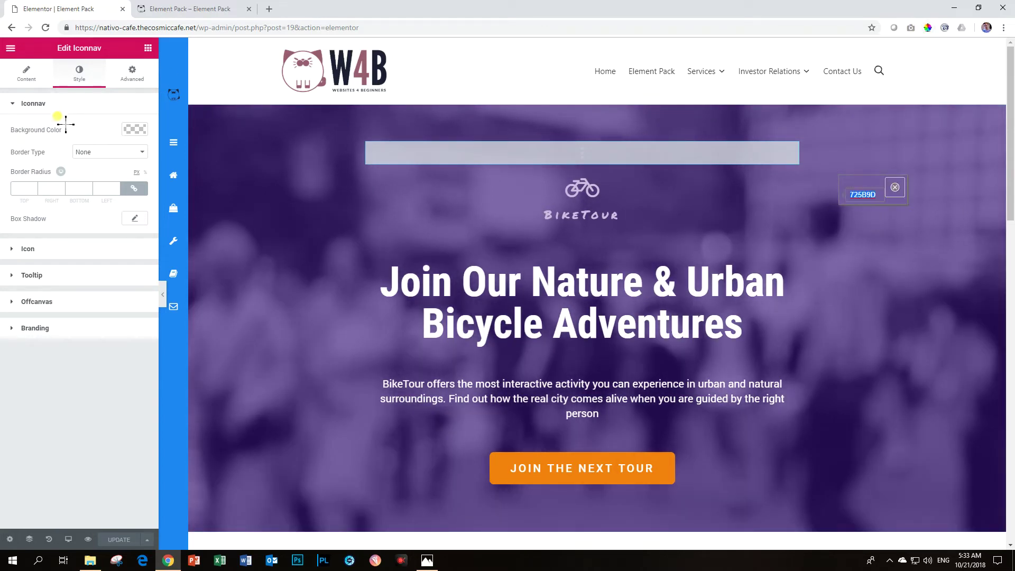
{"action": "left_click", "coordinate": [895, 189]}
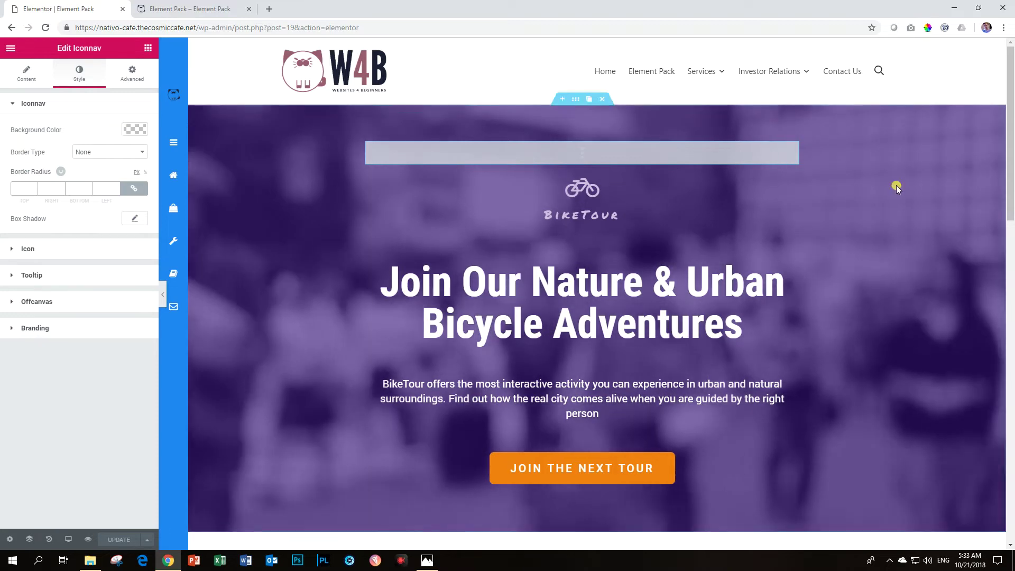
{"action": "left_click", "coordinate": [142, 131]}
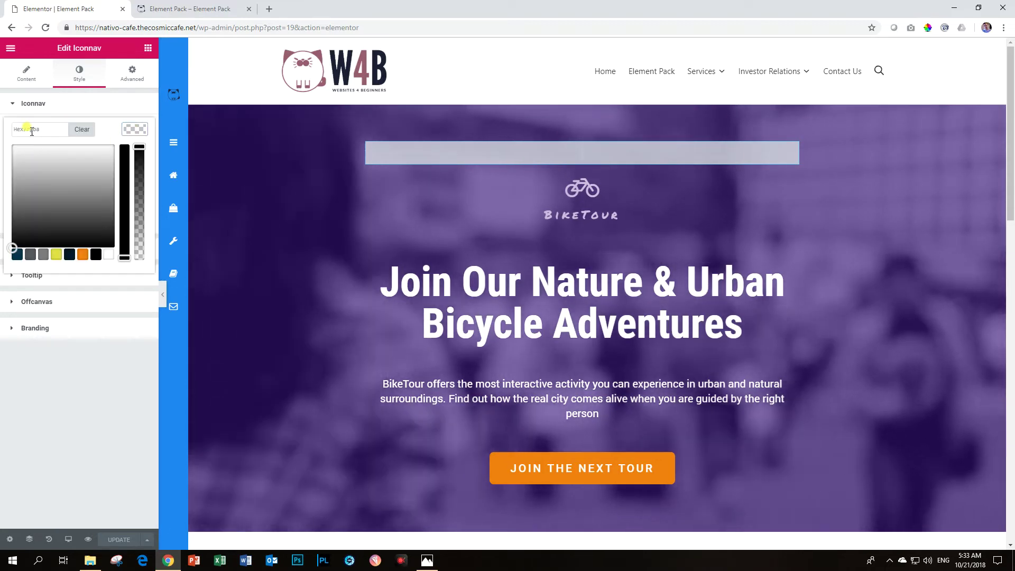
{"action": "type", "text": "725b9d"}
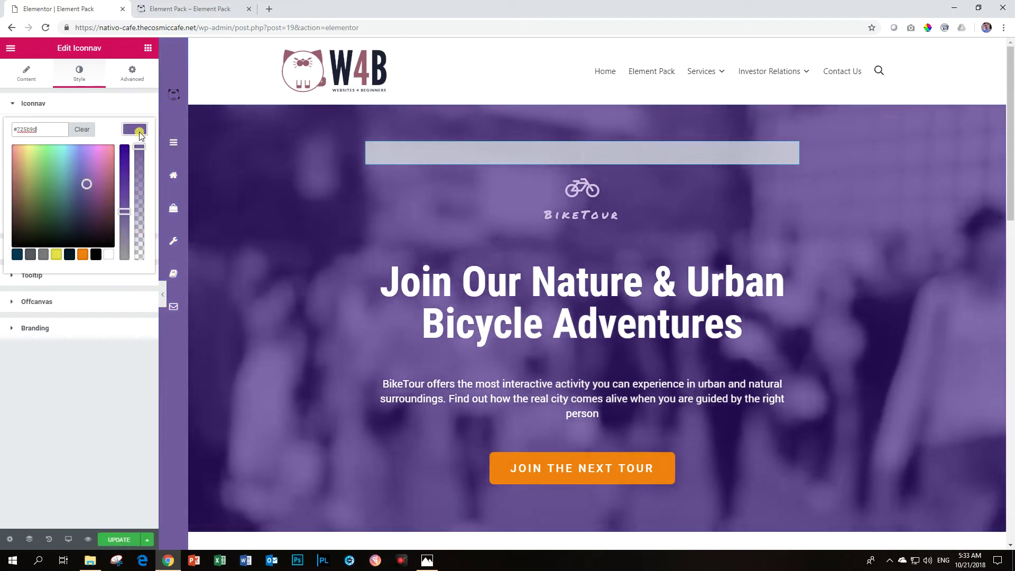
{"action": "left_click", "coordinate": [141, 132]}
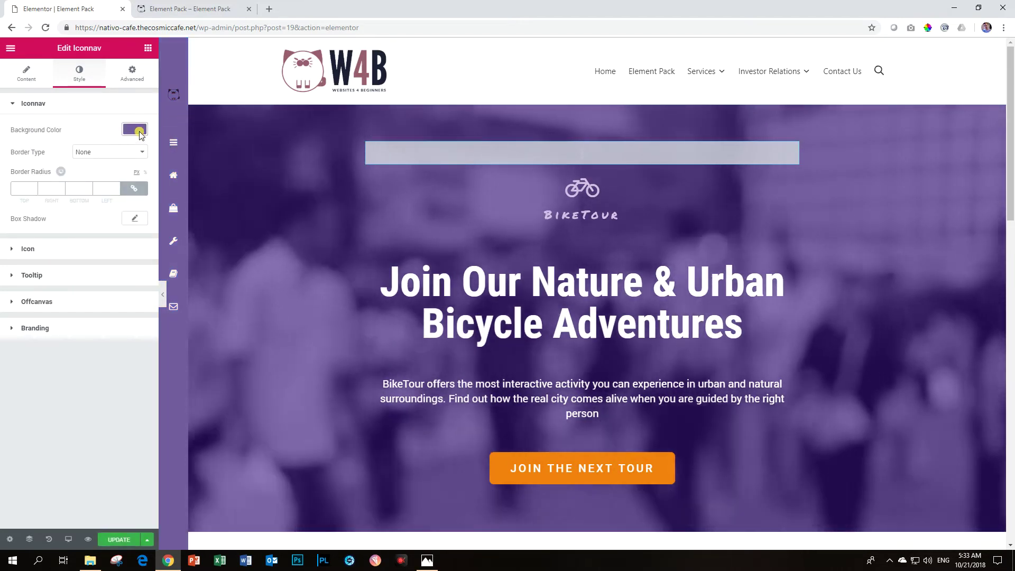
{"action": "left_click", "coordinate": [129, 156]}
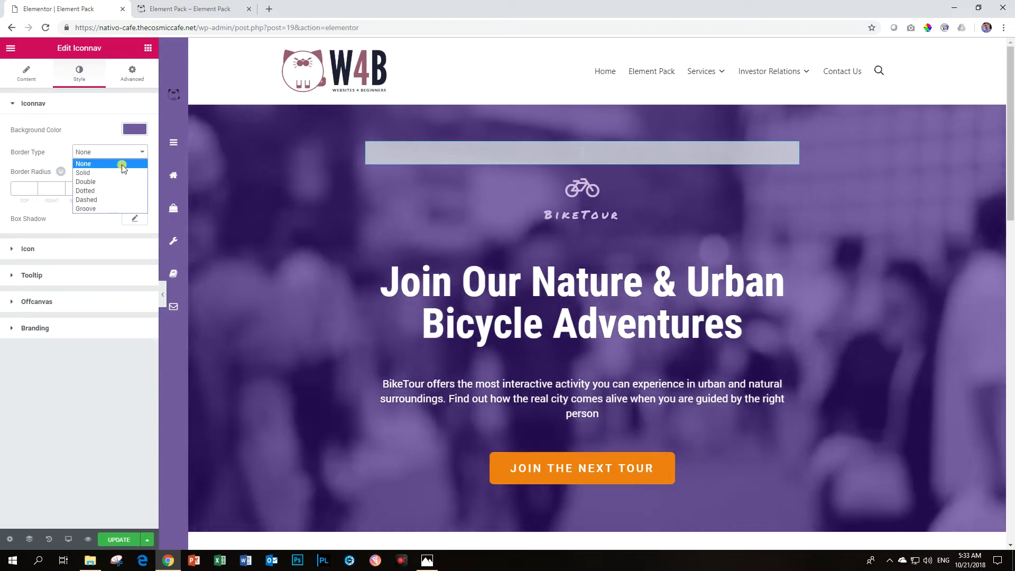
Set a Solid border, width 1 on the right side only, colour #e5de44.
{"action": "left_click", "coordinate": [119, 168]}
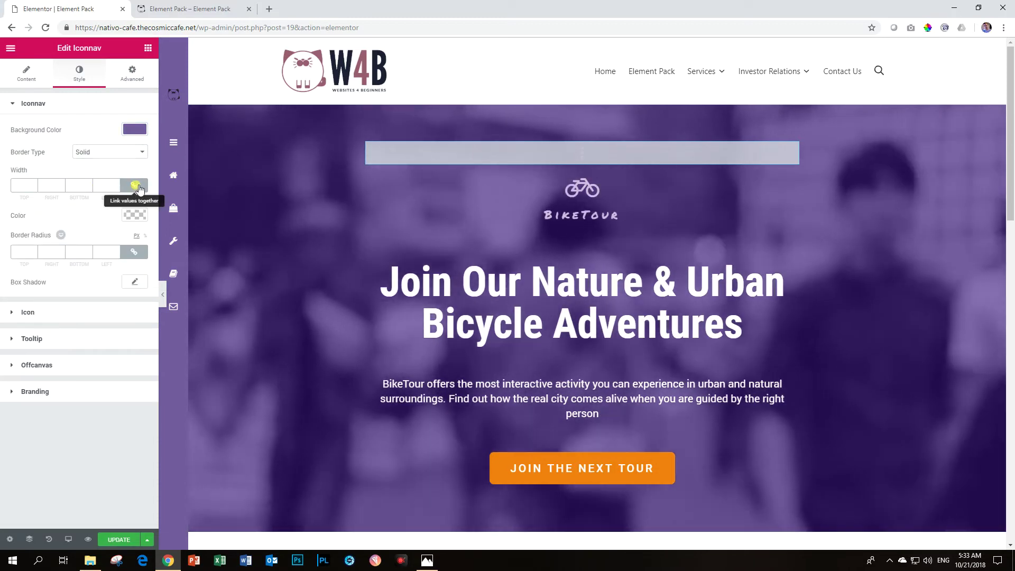
{"action": "left_click", "coordinate": [133, 186]}
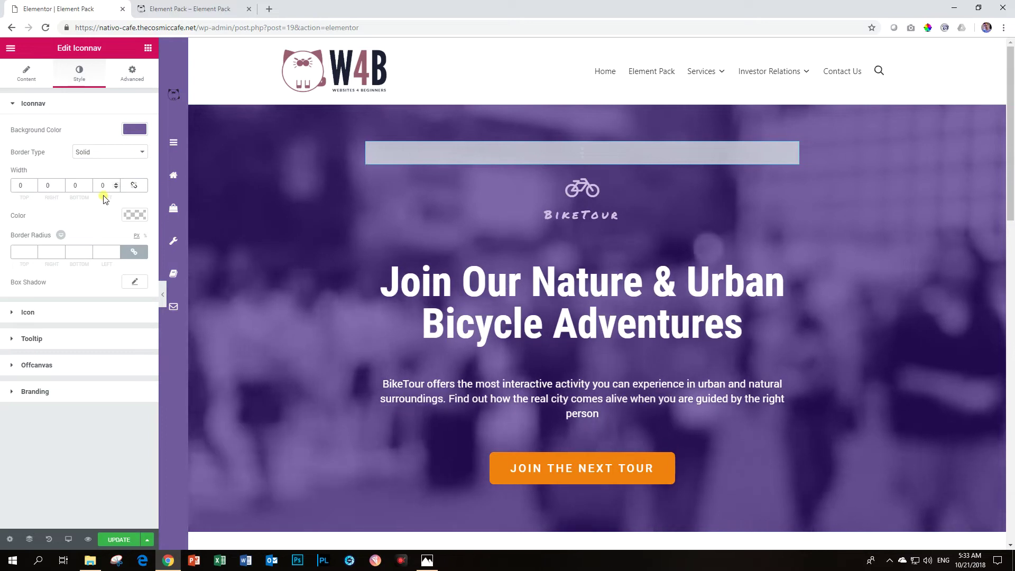
{"action": "left_click", "coordinate": [46, 184]}
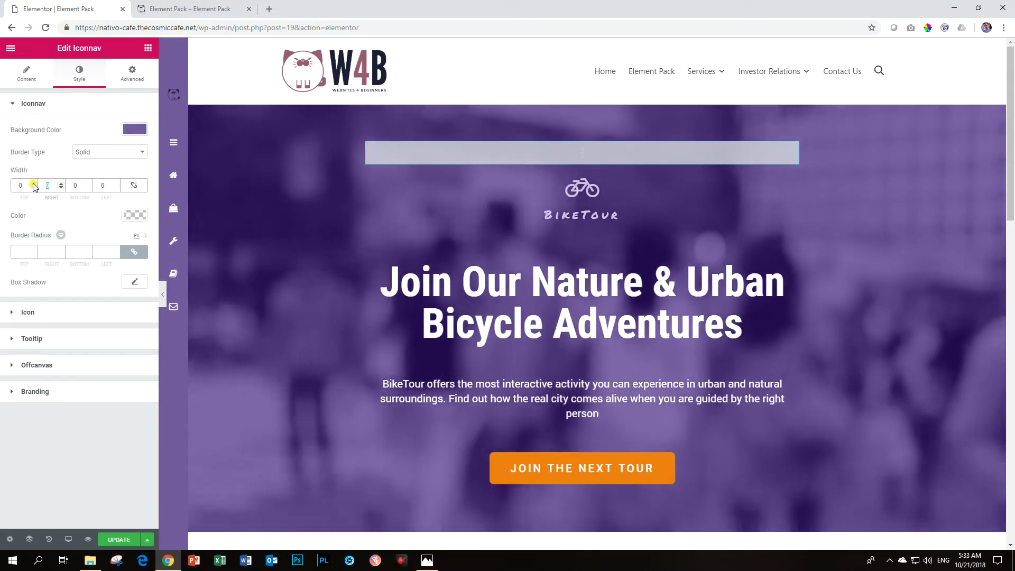
{"action": "type", "text": "1"}
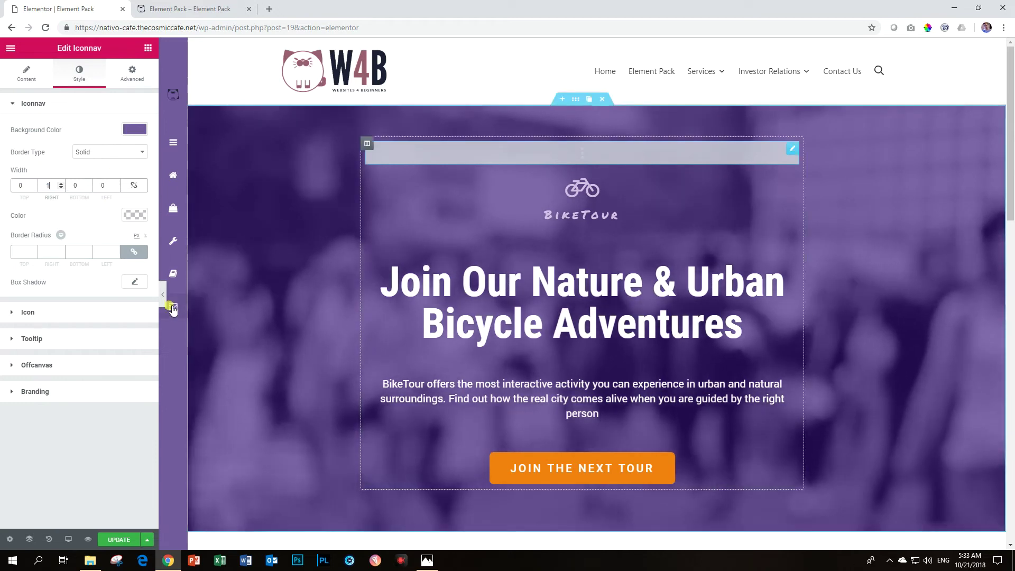
{"action": "left_click", "coordinate": [138, 216]}
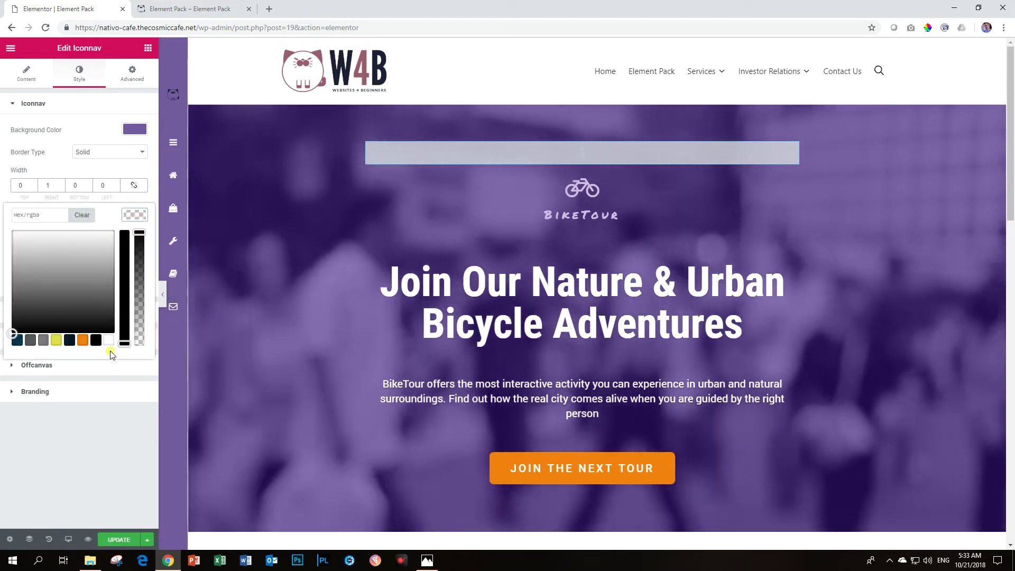
{"action": "left_click", "coordinate": [56, 341]}
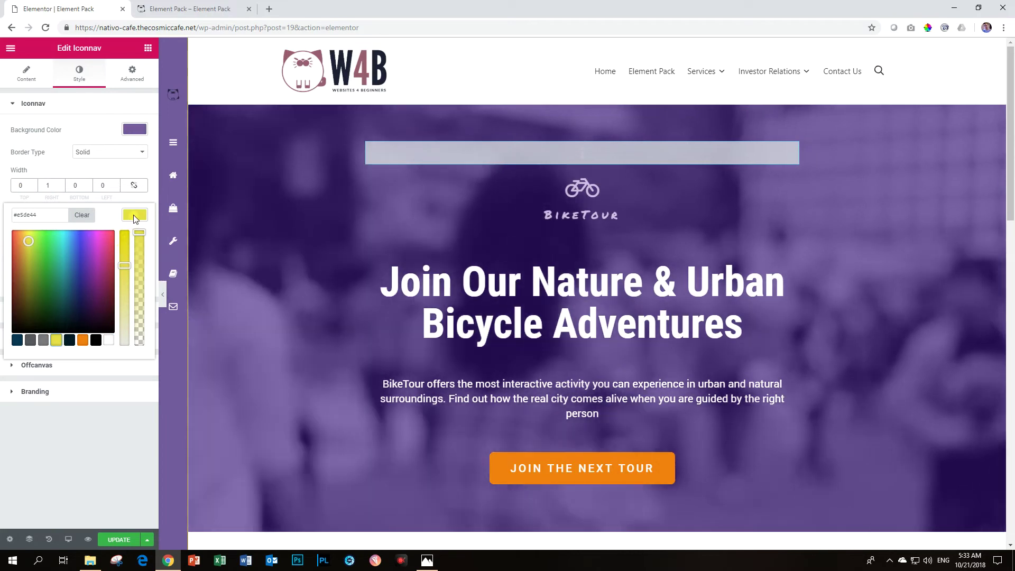
{"action": "left_click", "coordinate": [135, 216]}
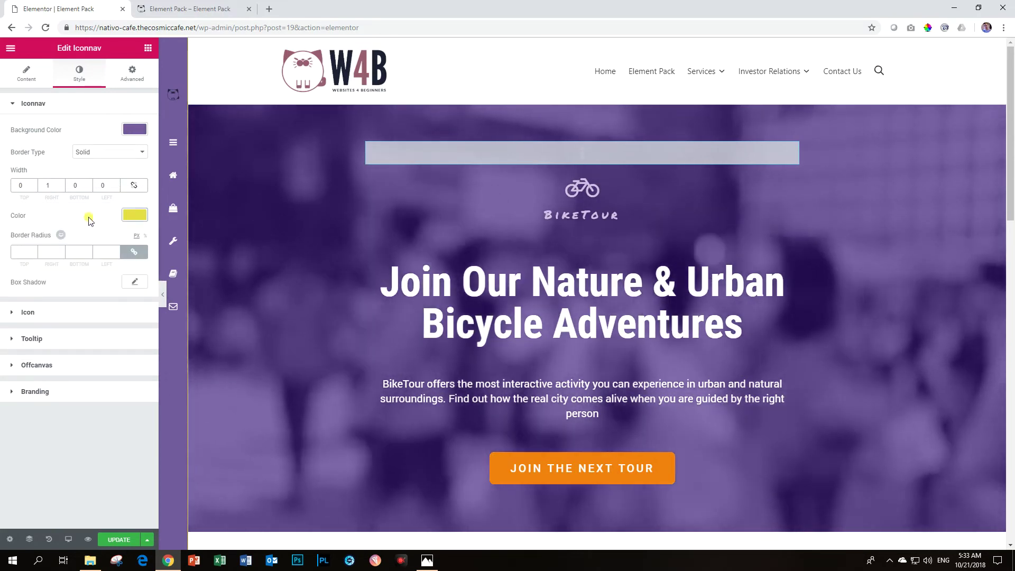
{"action": "left_click", "coordinate": [50, 312]}
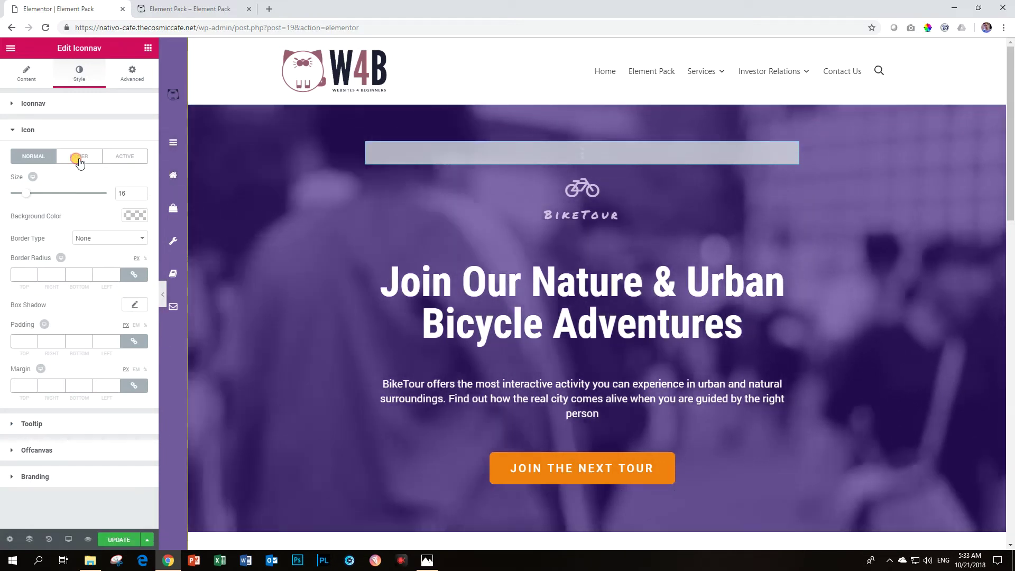
Give the sidebar icons a yellow (#e5de44) background in their hover state.
{"action": "left_click", "coordinate": [79, 156]}
{"action": "left_click", "coordinate": [135, 180]}
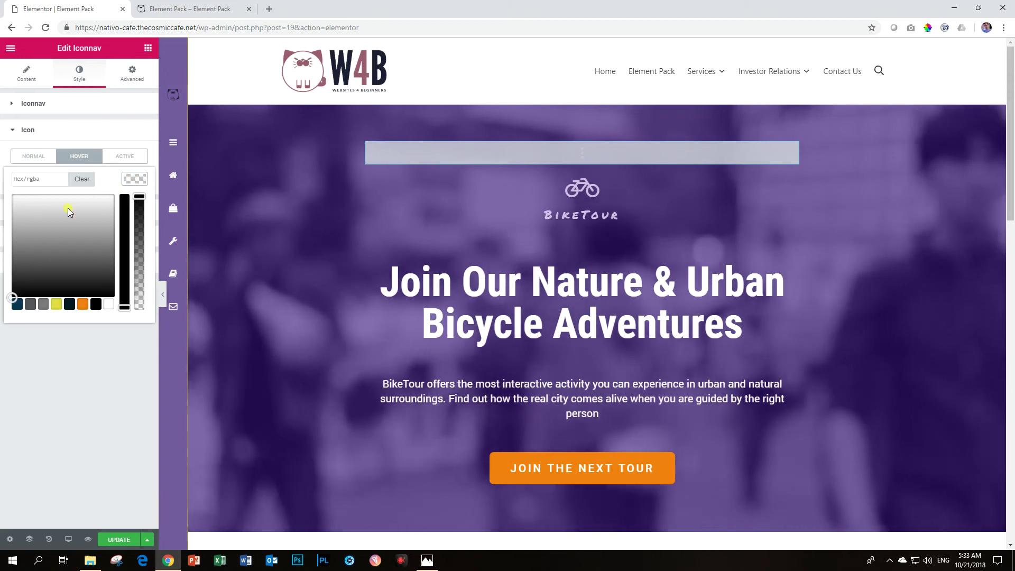
{"action": "left_click", "coordinate": [57, 304]}
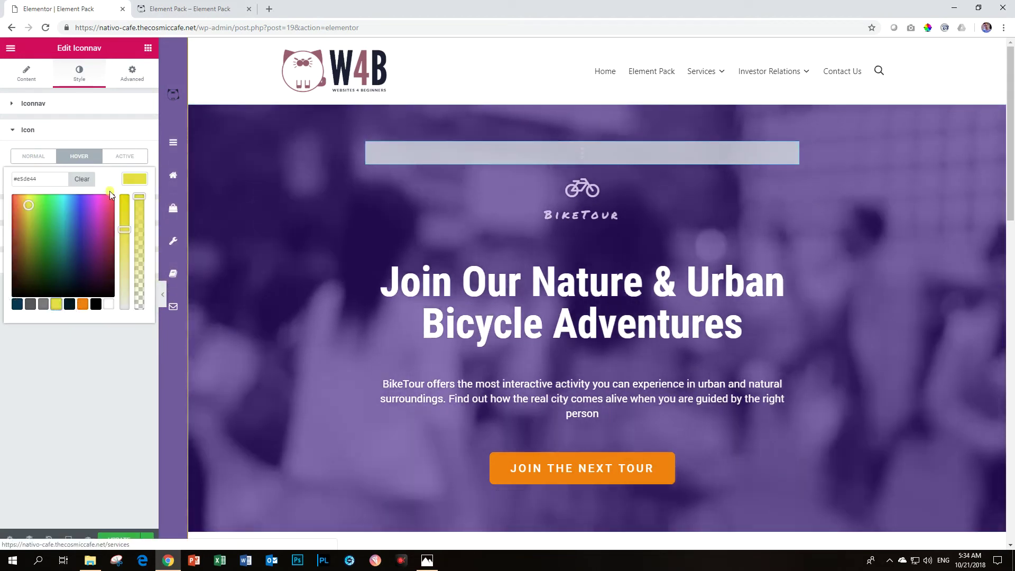
{"action": "left_click", "coordinate": [88, 161]}
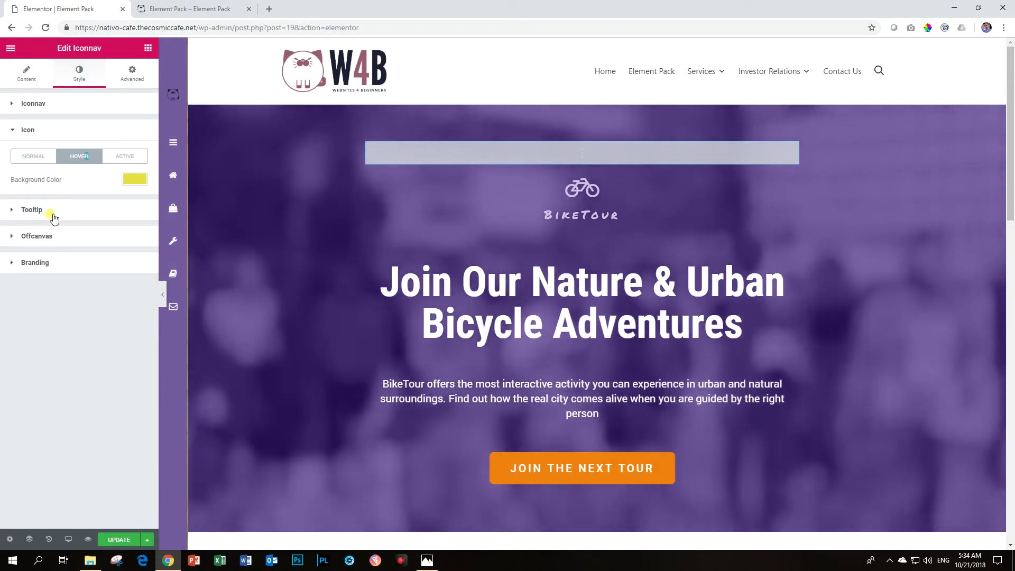
{"action": "left_click", "coordinate": [53, 212]}
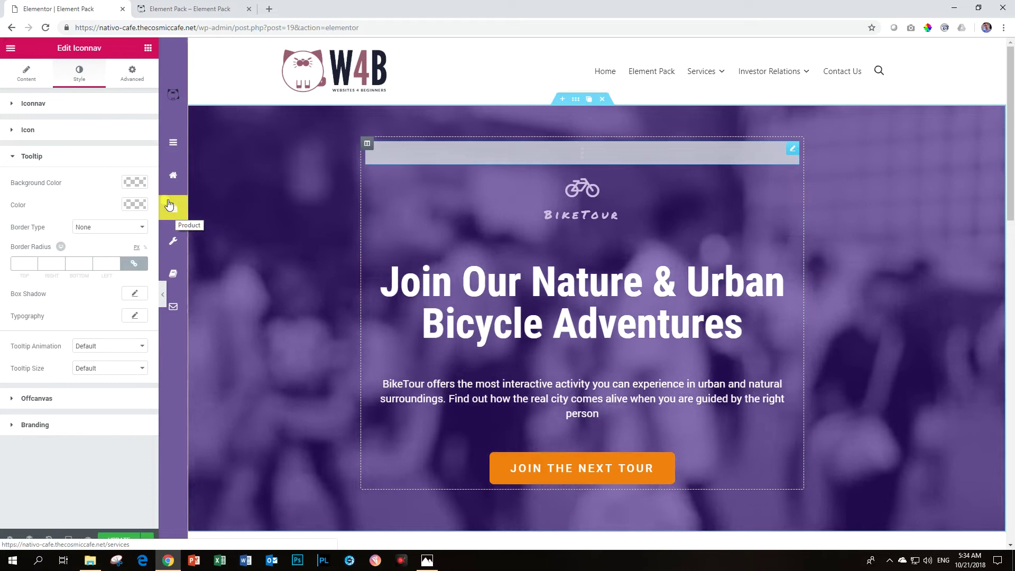
{"action": "left_click", "coordinate": [31, 155]}
Set the off-canvas panel background colour to yellow (#e5de44).
{"action": "left_click", "coordinate": [45, 186]}
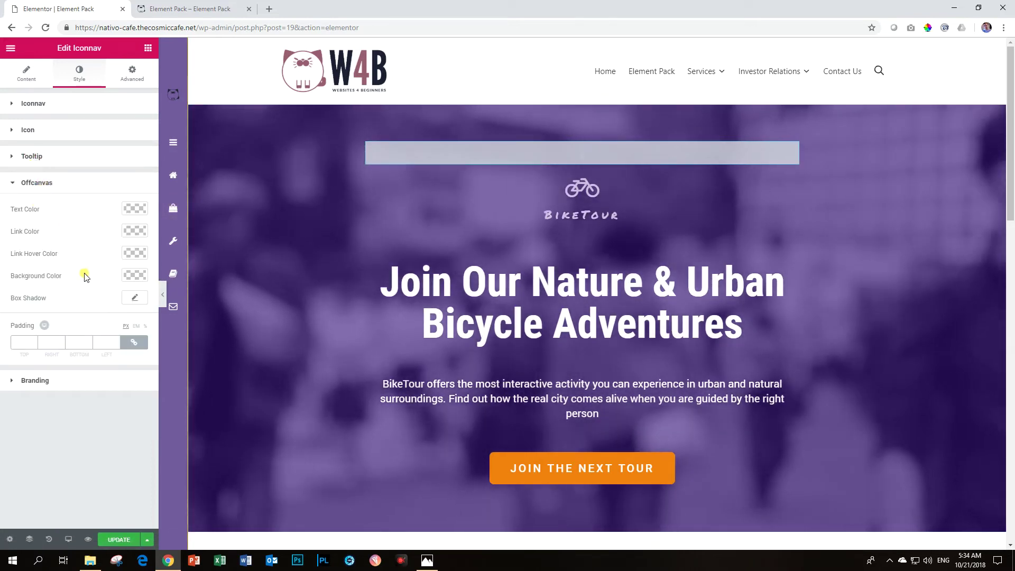
{"action": "left_click", "coordinate": [132, 277]}
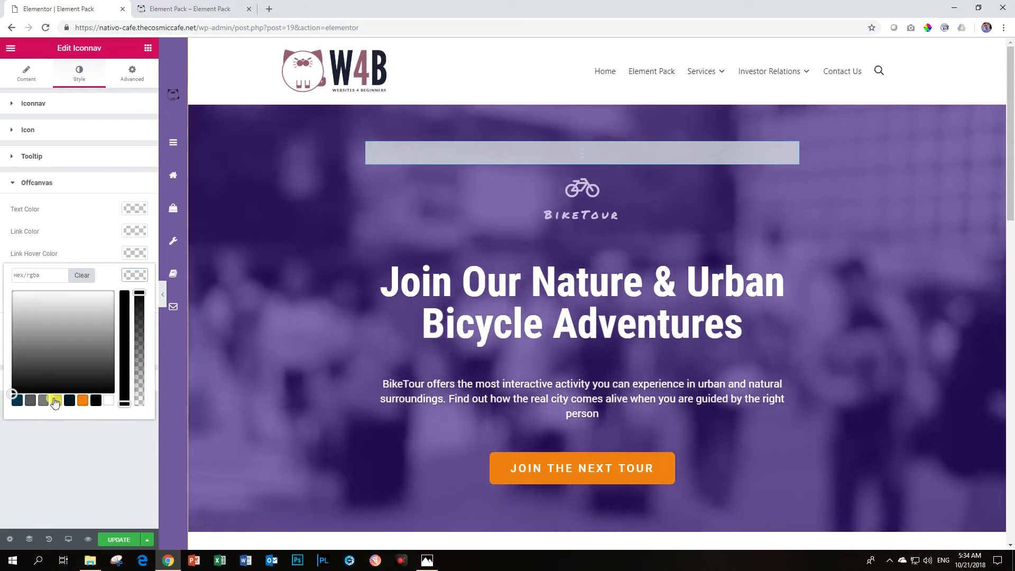
{"action": "left_click", "coordinate": [55, 401]}
{"action": "left_click", "coordinate": [173, 138]}
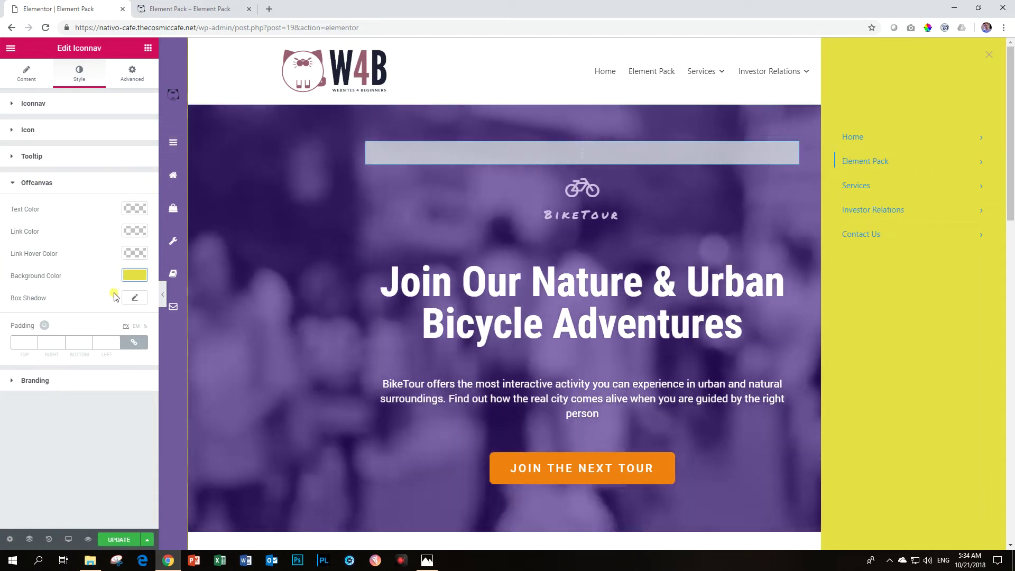
Make the off-canvas text dark navy and confirm the background stays yellow.
{"action": "left_click", "coordinate": [133, 209]}
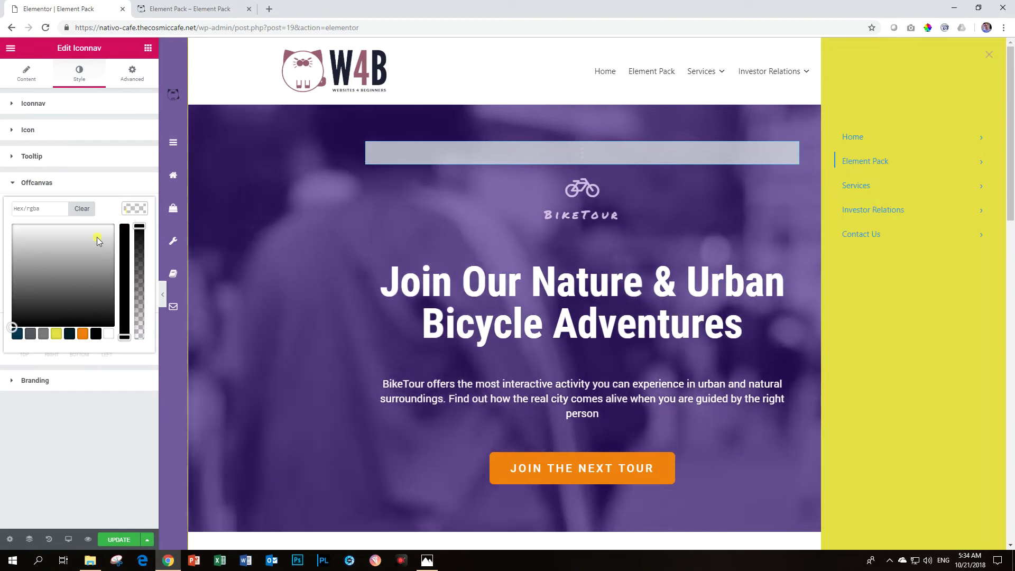
{"action": "left_click", "coordinate": [67, 310]}
{"action": "left_click", "coordinate": [135, 210]}
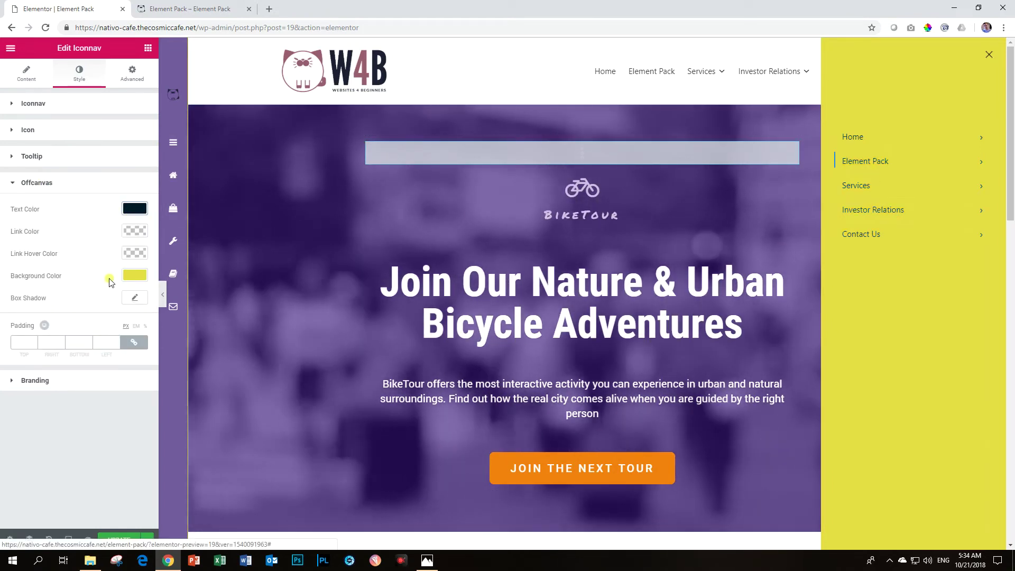
{"action": "left_click", "coordinate": [136, 279]}
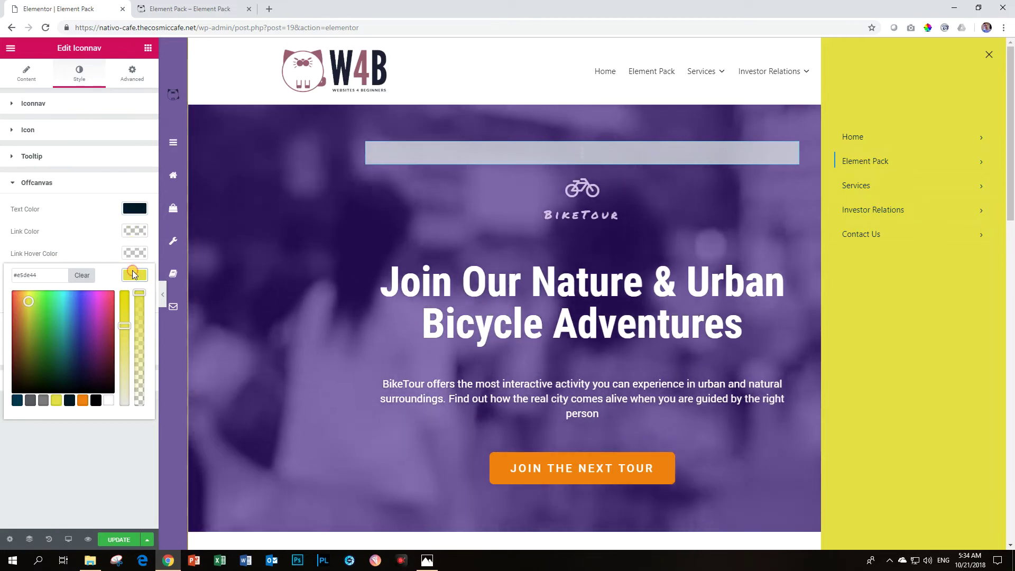
{"action": "left_click", "coordinate": [96, 188]}
{"action": "left_click", "coordinate": [73, 208]}
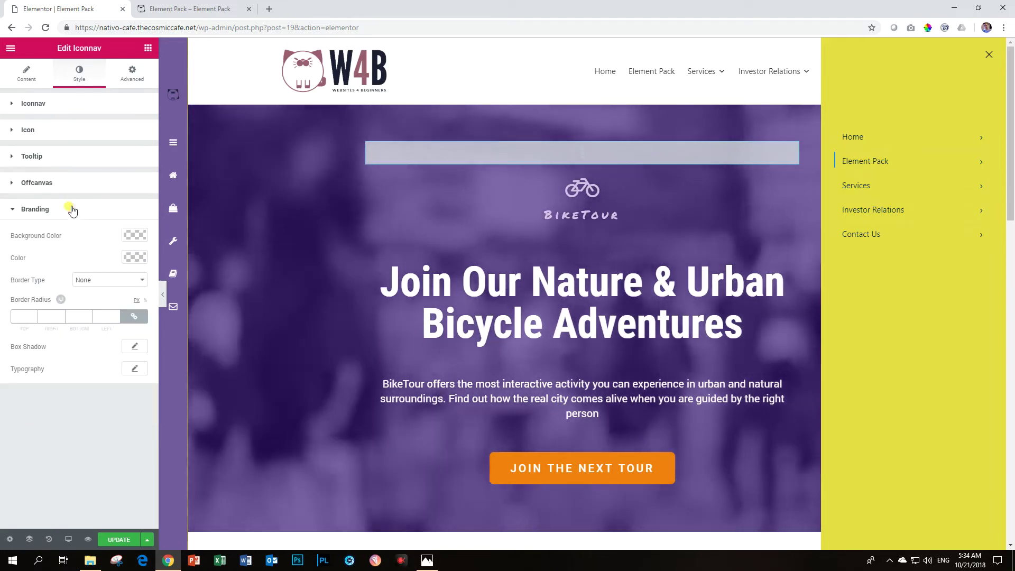
Set both the branding colour and branding background colour to white (#ffffff).
{"action": "left_click", "coordinate": [133, 258]}
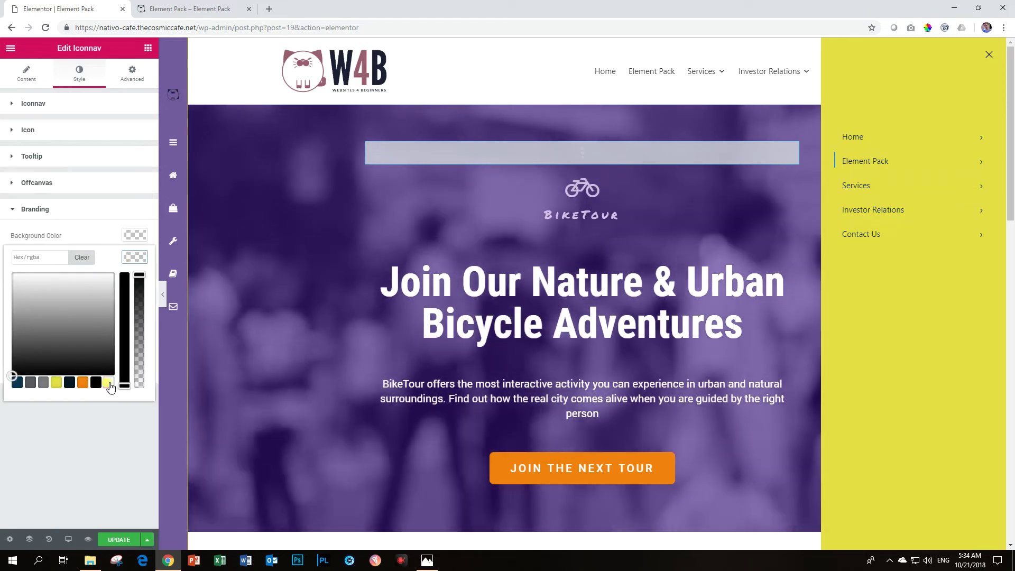
{"action": "left_click", "coordinate": [109, 383]}
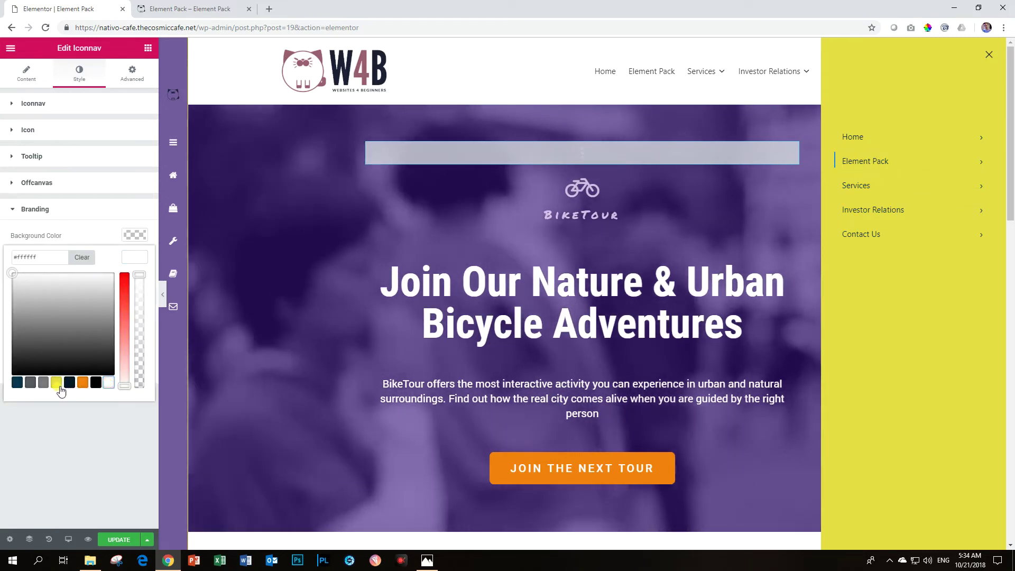
{"action": "left_click", "coordinate": [56, 383]}
{"action": "left_click", "coordinate": [135, 258]}
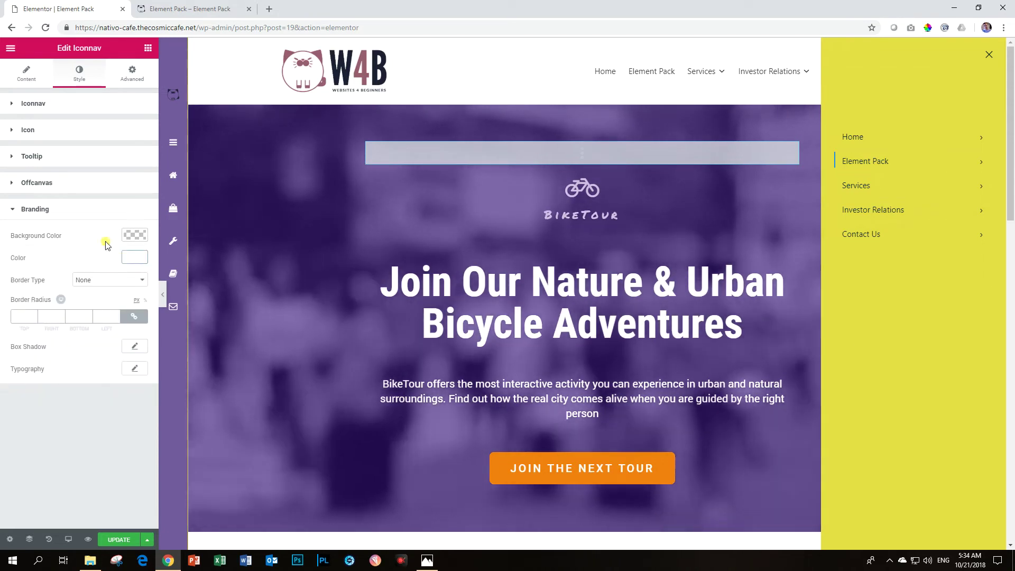
{"action": "left_click", "coordinate": [134, 235]}
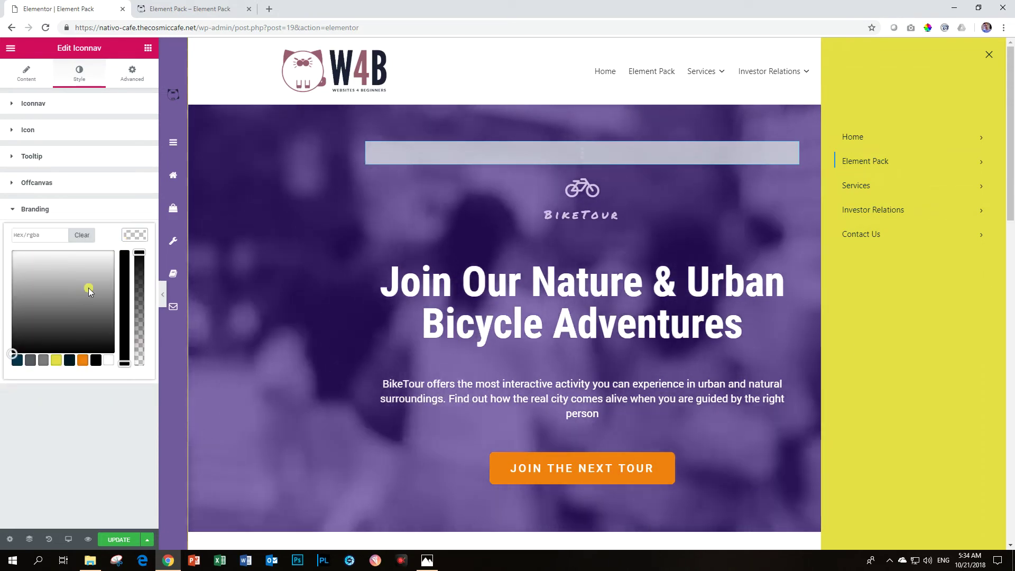
{"action": "left_click", "coordinate": [109, 360]}
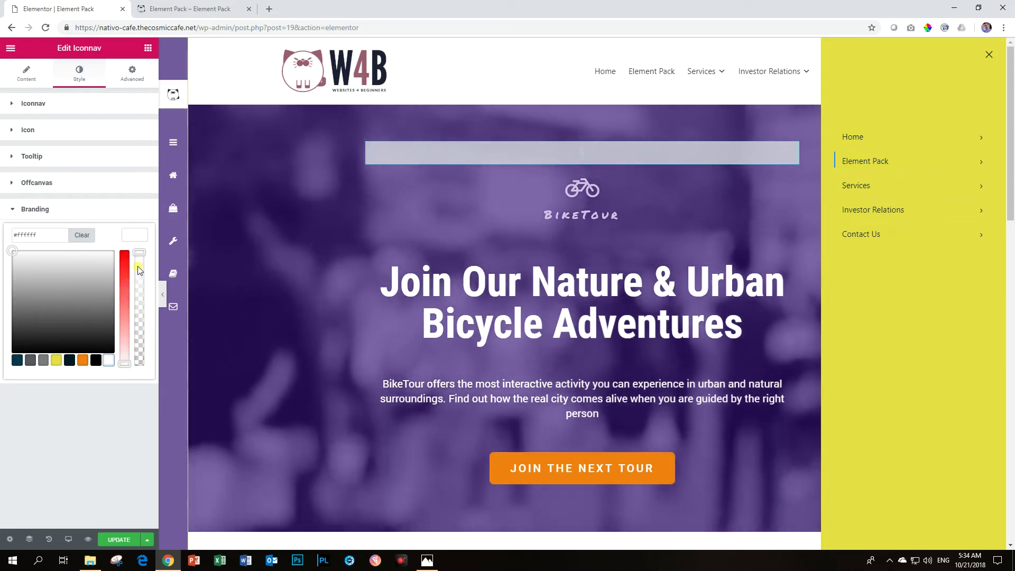
{"action": "left_click", "coordinate": [134, 239]}
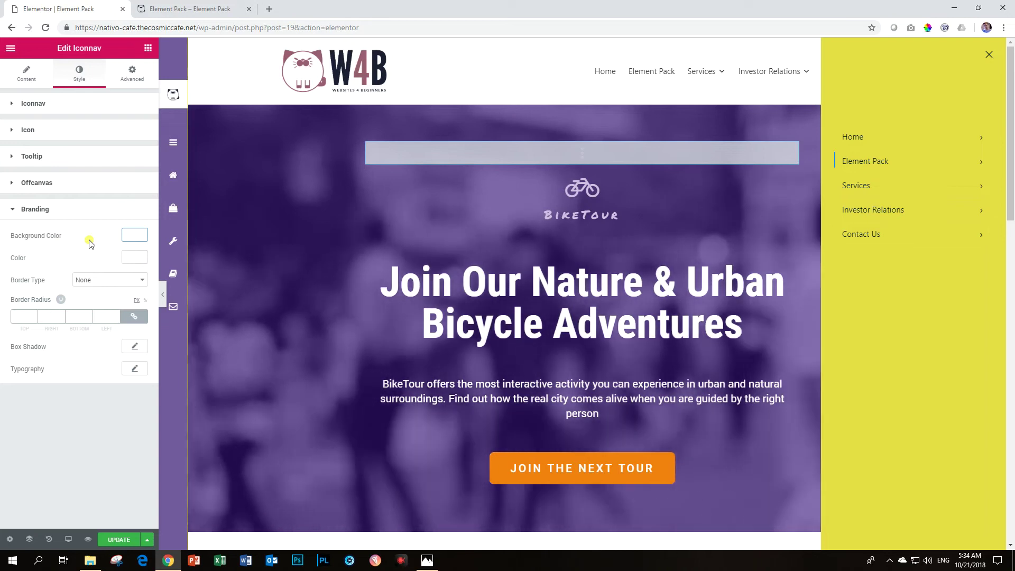
{"action": "left_click", "coordinate": [66, 215]}
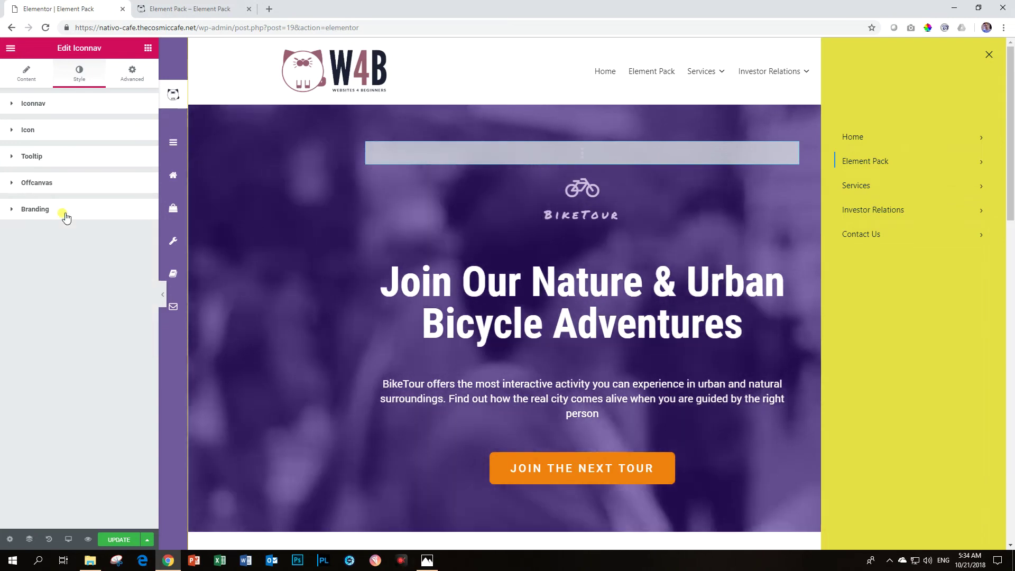
{"action": "mouse_move", "coordinate": [182, 125]}
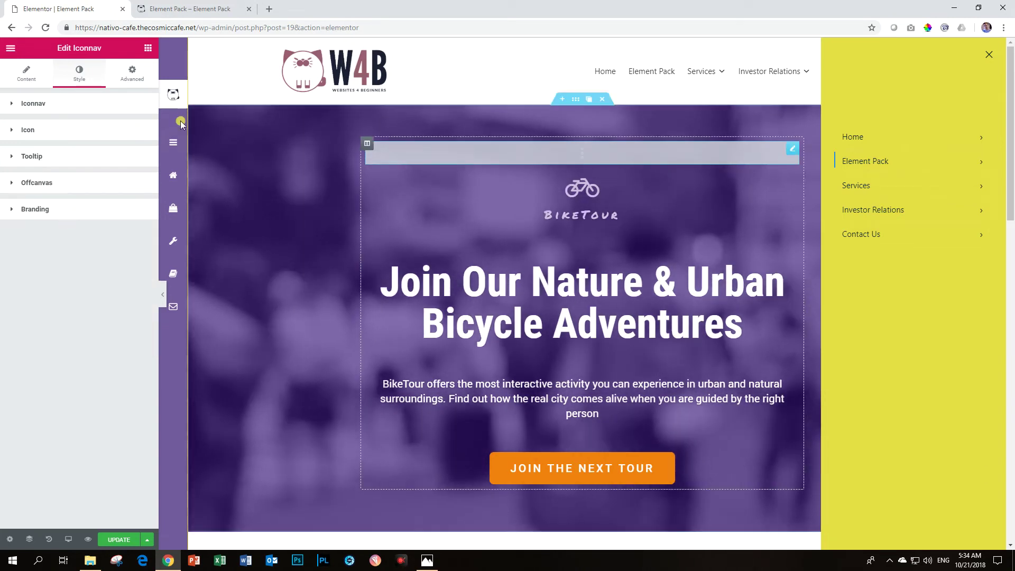
Open and close the off-canvas menu via the hamburger, then preview the page and return to the editor.
{"action": "left_click", "coordinate": [172, 143]}
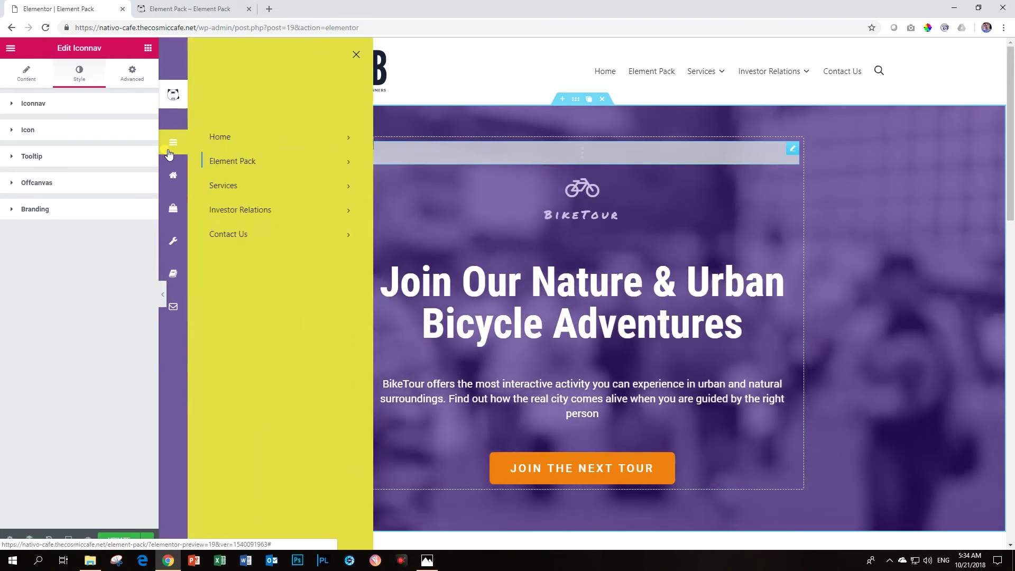
{"action": "left_click", "coordinate": [169, 151]}
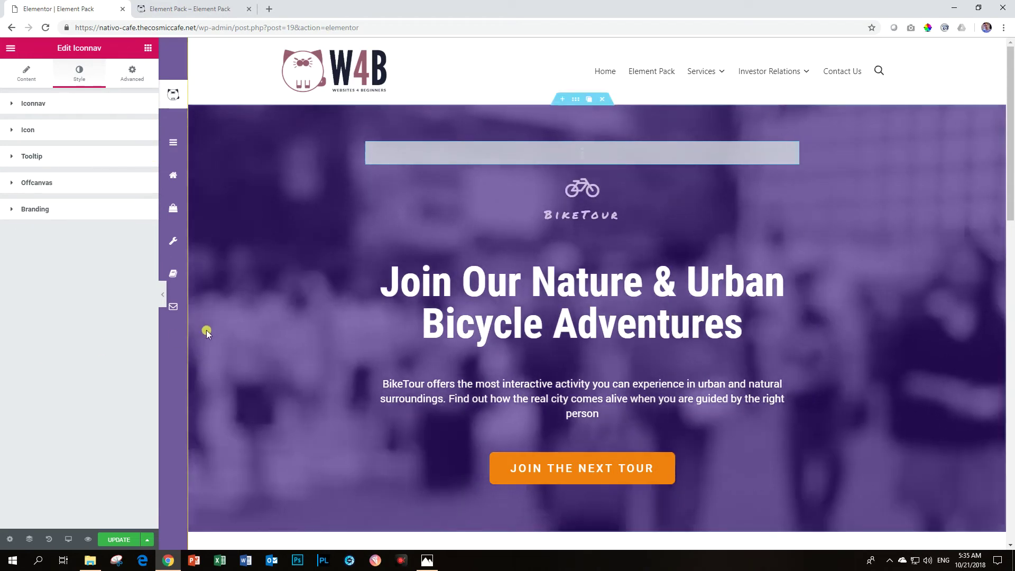
{"action": "left_click", "coordinate": [93, 541]}
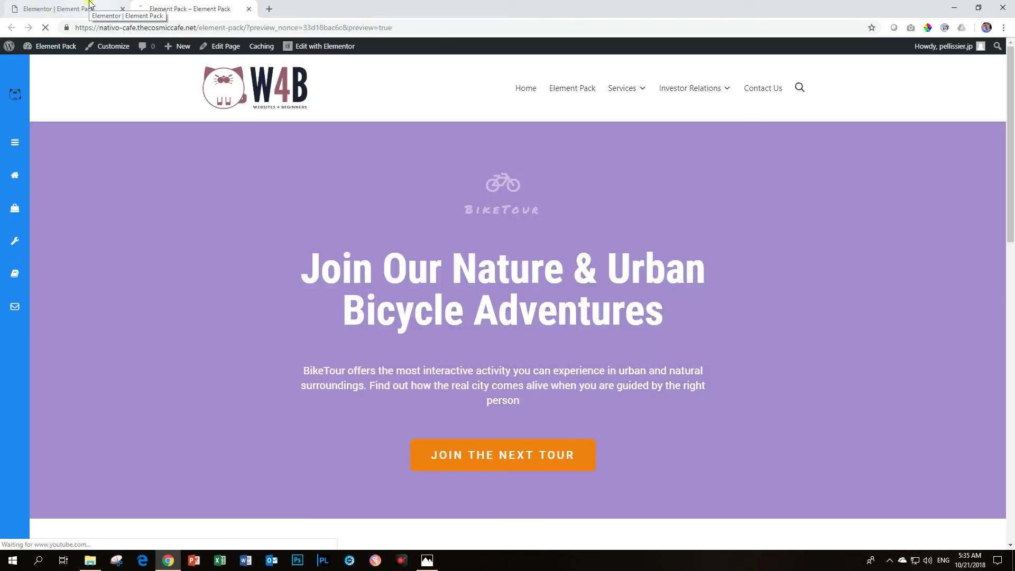
{"action": "left_click", "coordinate": [90, 4]}
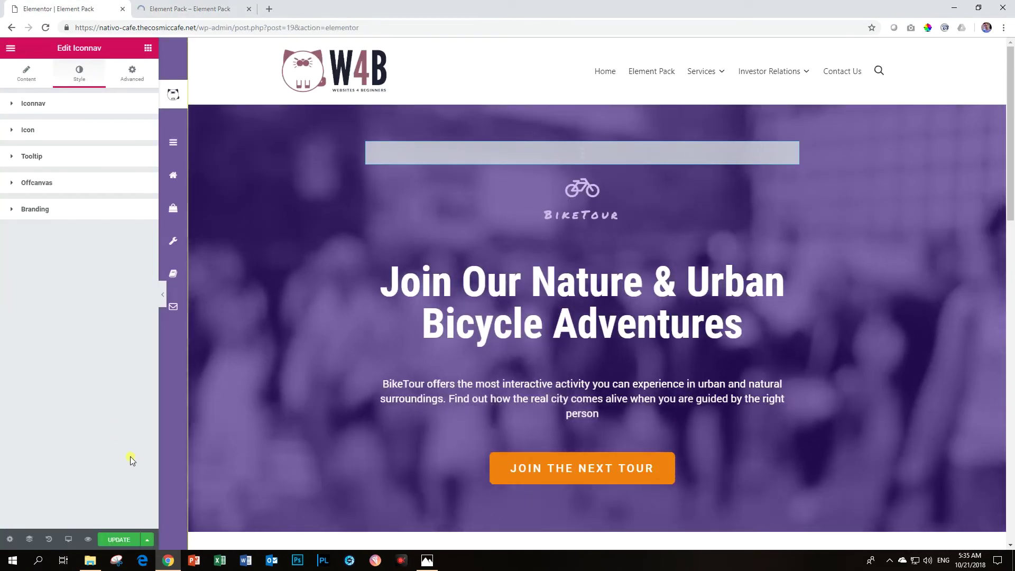
Switch to tablet preview and select the section with the three feature cards.
{"action": "left_click", "coordinate": [66, 539]}
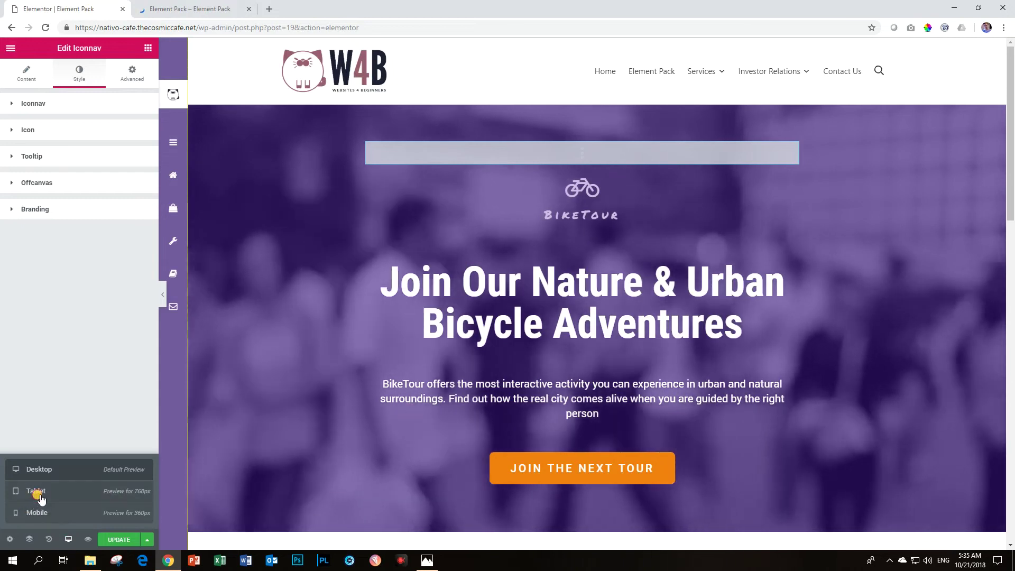
{"action": "left_click", "coordinate": [35, 492]}
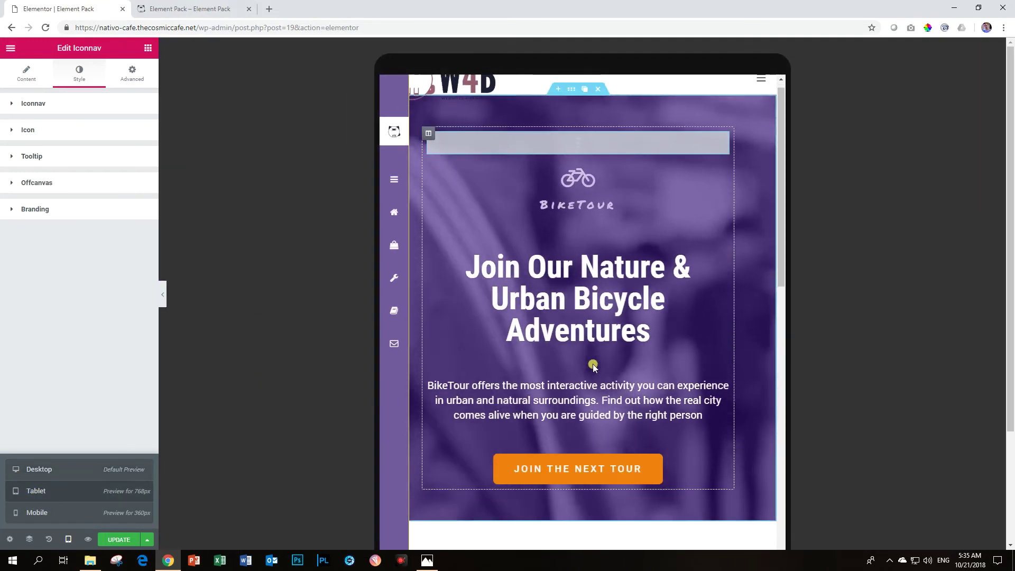
{"action": "scroll", "coordinate": [592, 365], "scroll_direction": "down", "scroll_amount": 5}
{"action": "scroll", "coordinate": [562, 390], "scroll_direction": "down", "scroll_amount": 3}
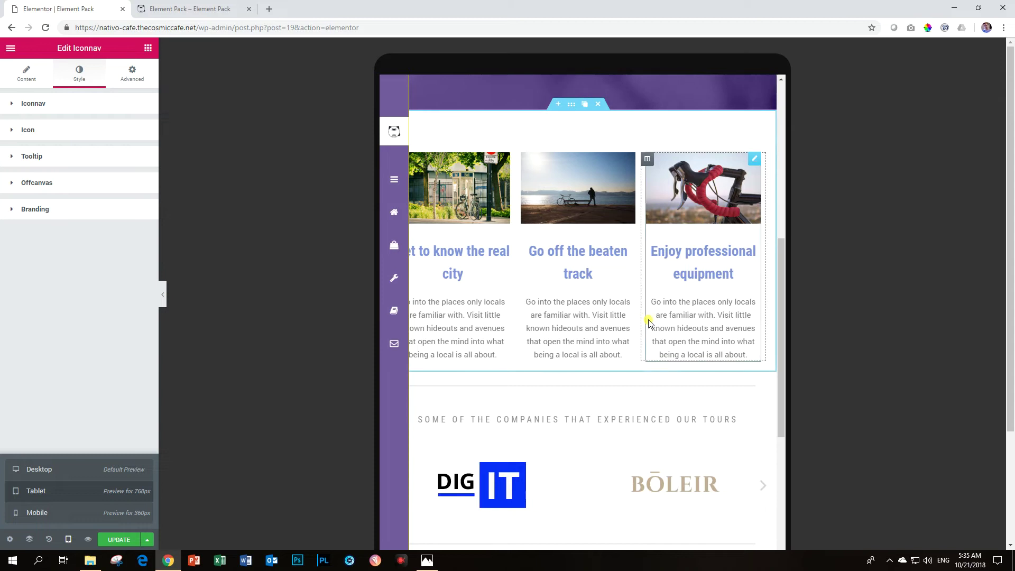
{"action": "scroll", "coordinate": [649, 322], "scroll_direction": "up", "scroll_amount": 3}
{"action": "scroll", "coordinate": [641, 317], "scroll_direction": "down", "scroll_amount": 3}
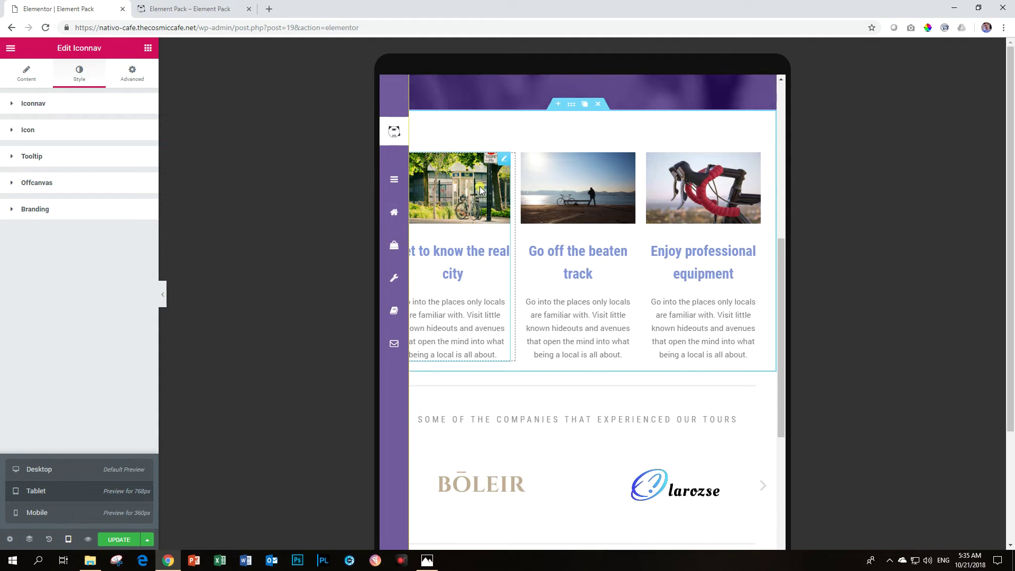
{"action": "left_click", "coordinate": [571, 106]}
Enter 40 as the feature section's tablet left padding, then raise it to 69 px.
{"action": "left_click", "coordinate": [130, 75]}
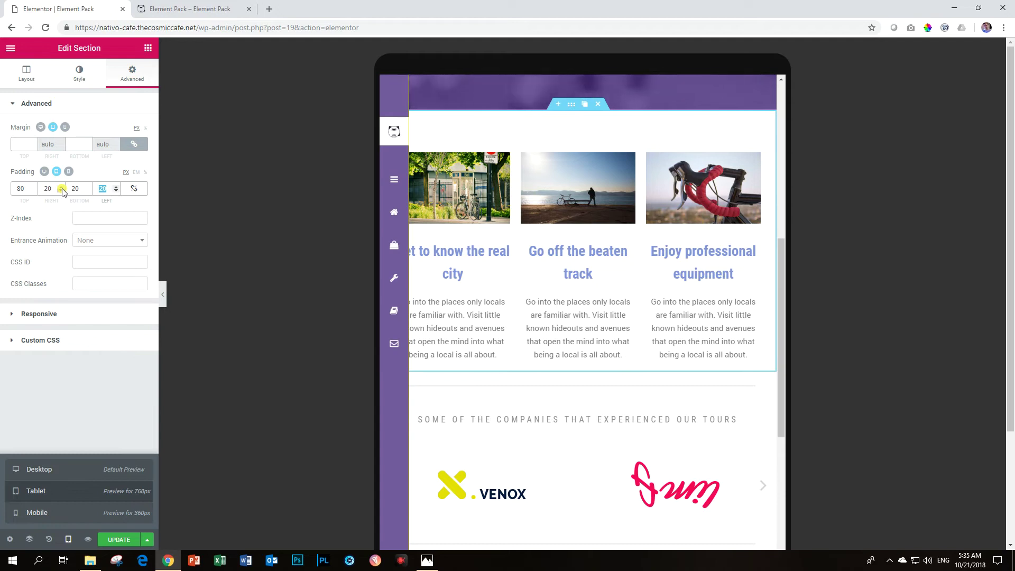
{"action": "type", "text": "40"}
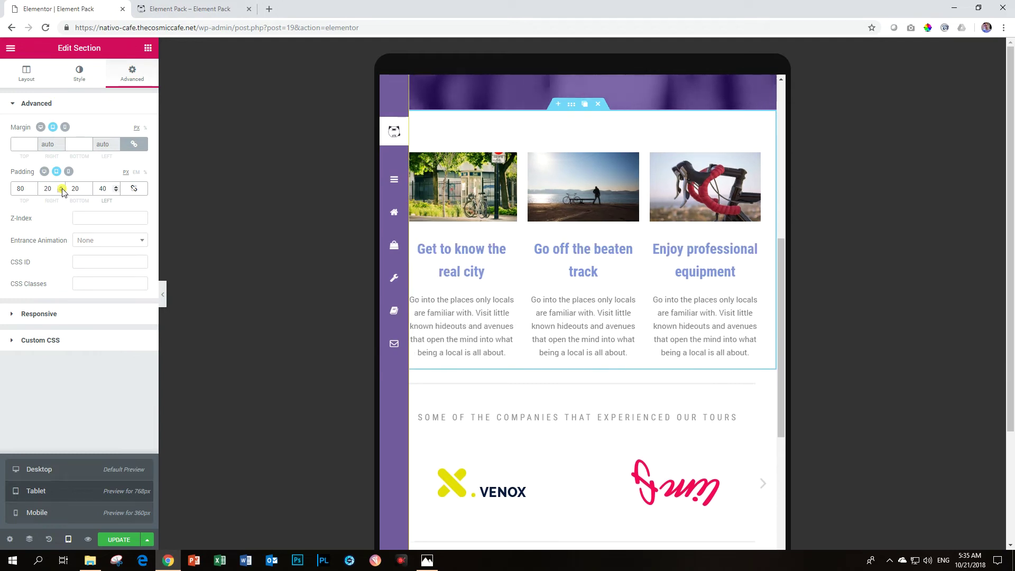
{"action": "left_click", "coordinate": [116, 186]}
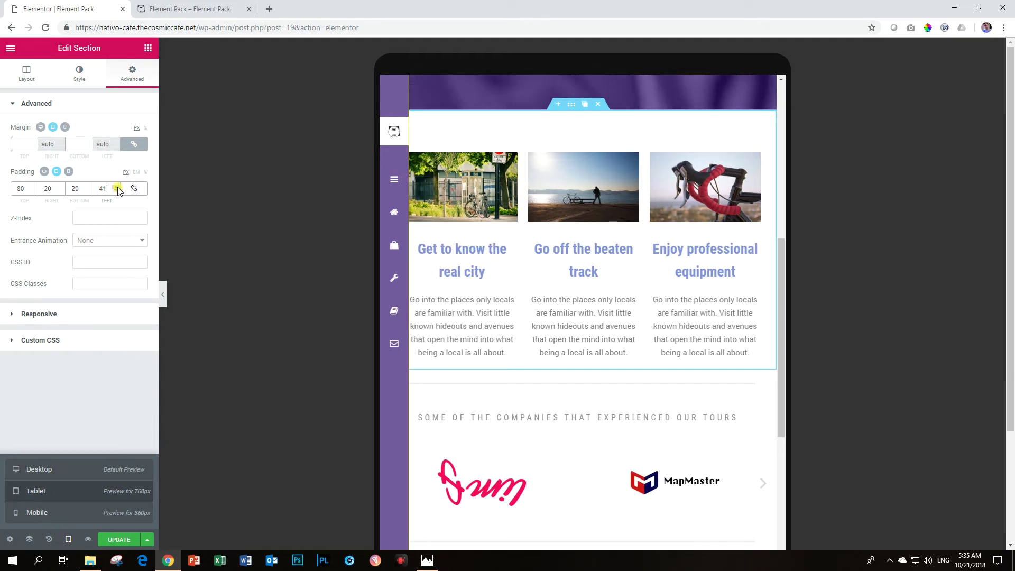
{"action": "left_click", "coordinate": [117, 186]}
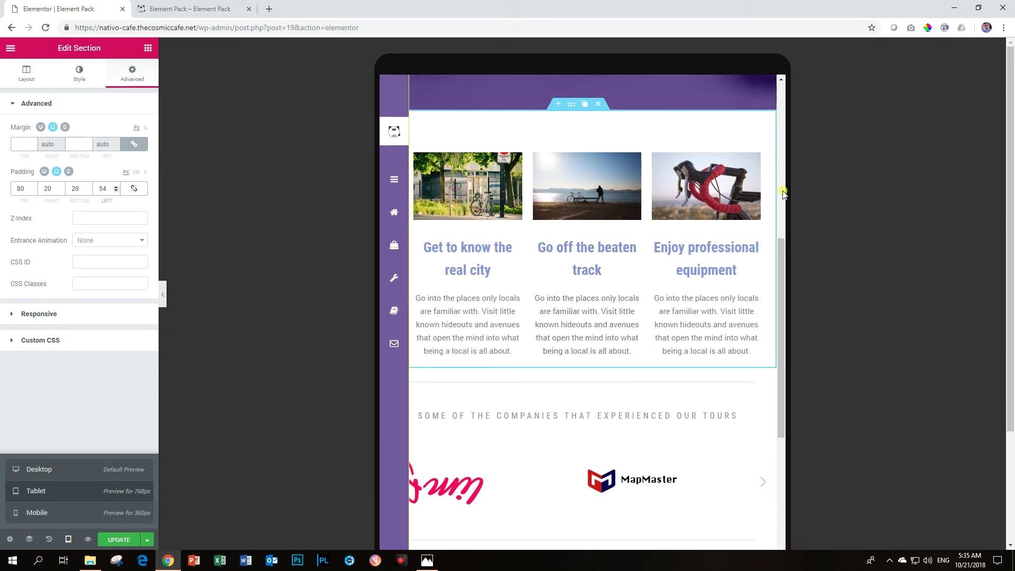
{"action": "left_click", "coordinate": [115, 187]}
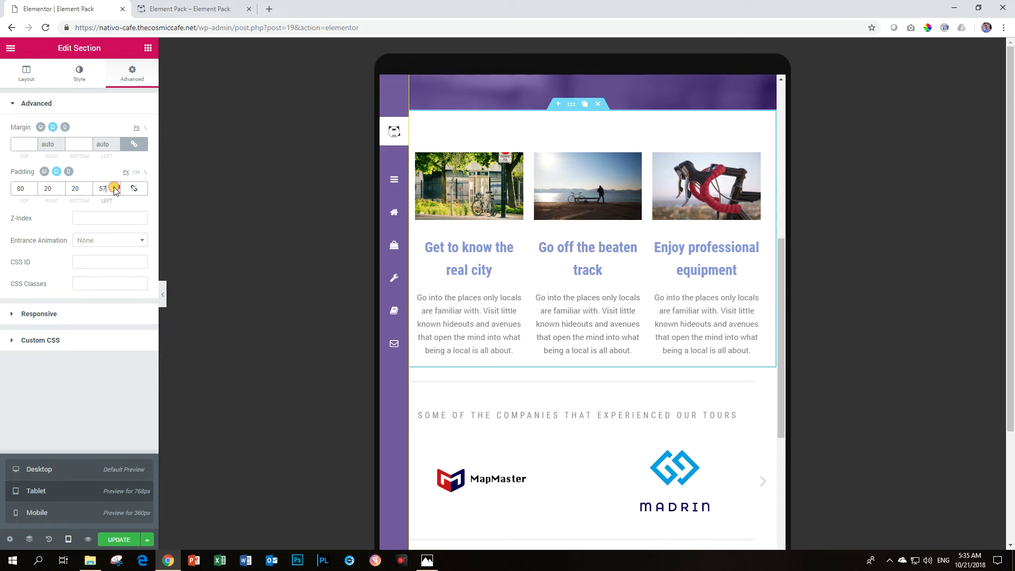
{"action": "left_click", "coordinate": [115, 187]}
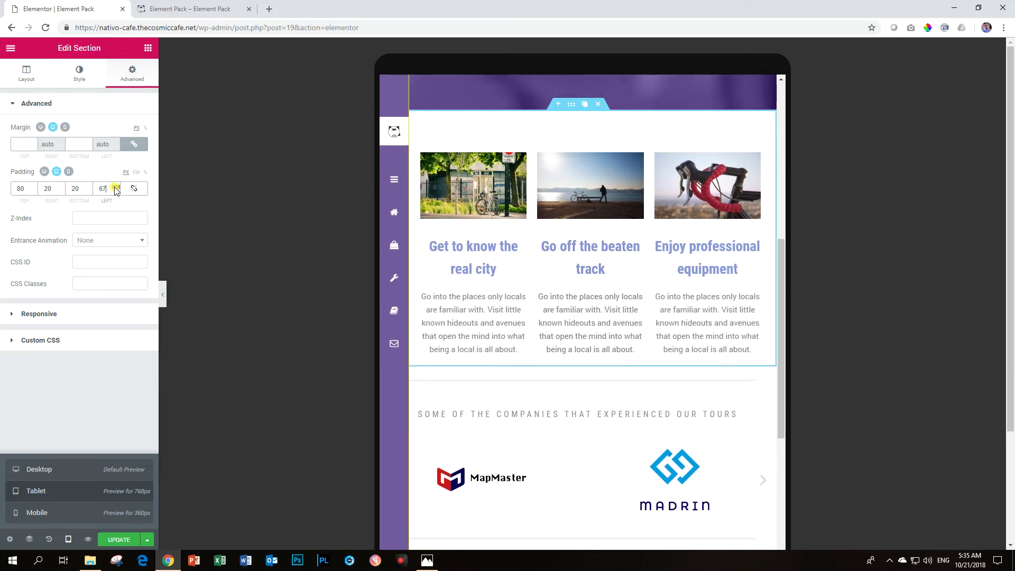
{"action": "scroll", "coordinate": [509, 270], "scroll_direction": "down", "scroll_amount": 5}
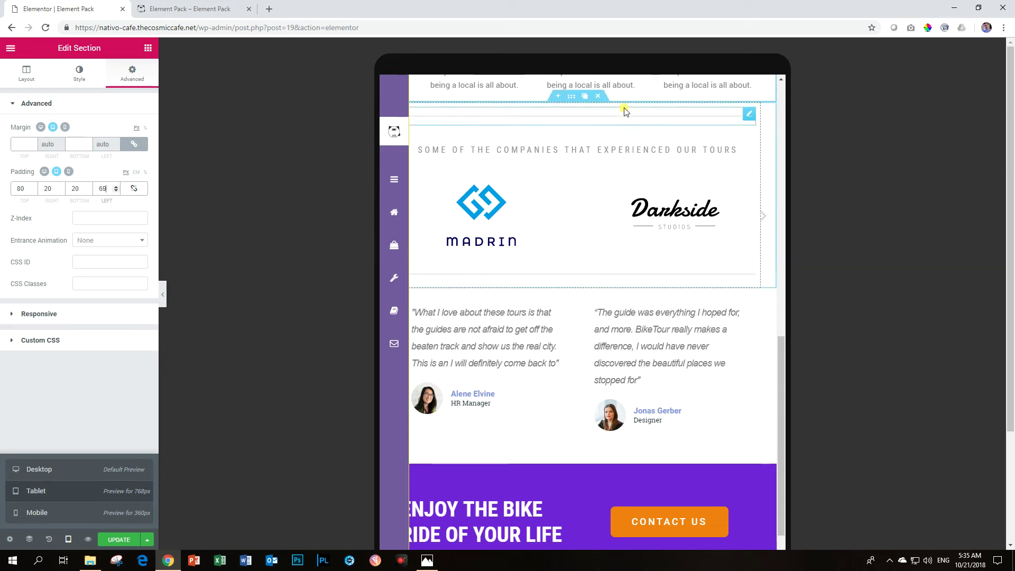
Enter 60 as the logos section's padding and set the testimonials section's left padding to 70.
{"action": "left_click", "coordinate": [572, 100]}
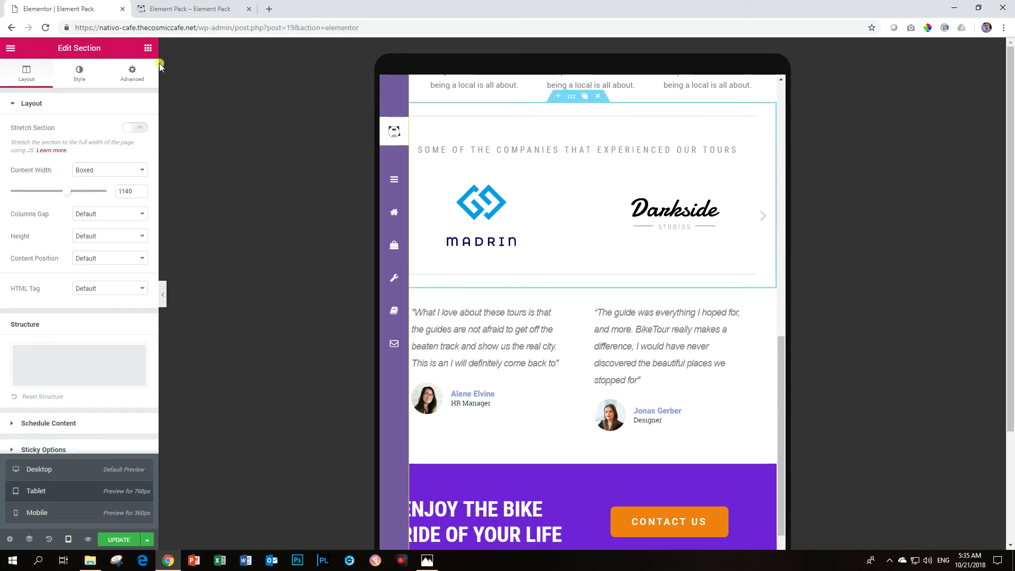
{"action": "left_click", "coordinate": [135, 72]}
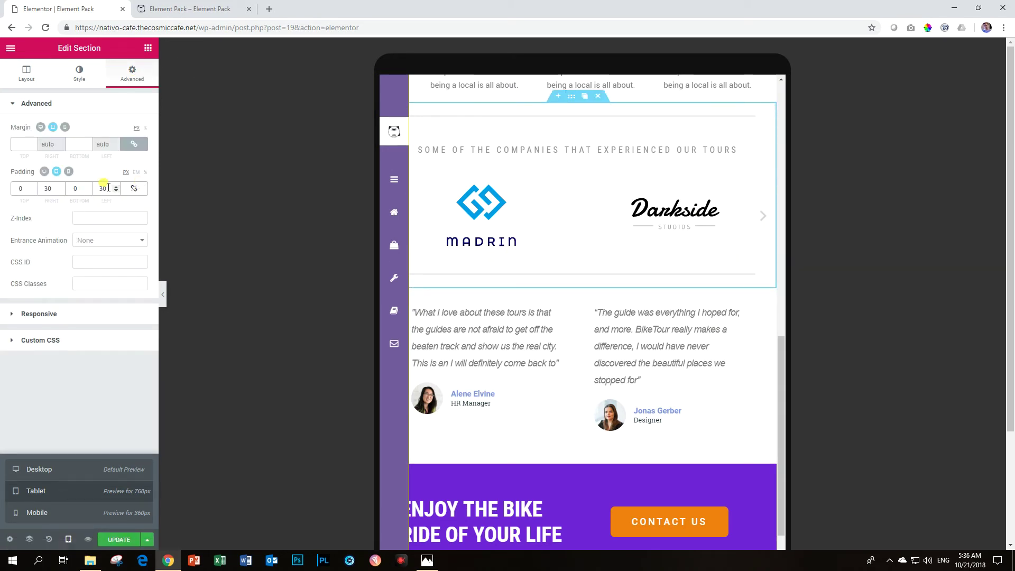
{"action": "type", "text": "60"}
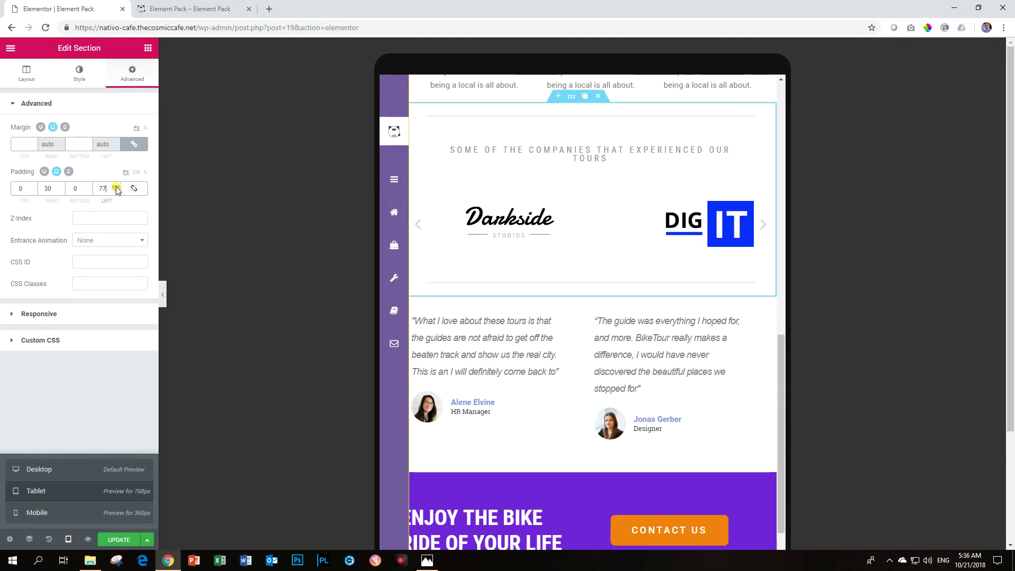
{"action": "left_click", "coordinate": [570, 291]}
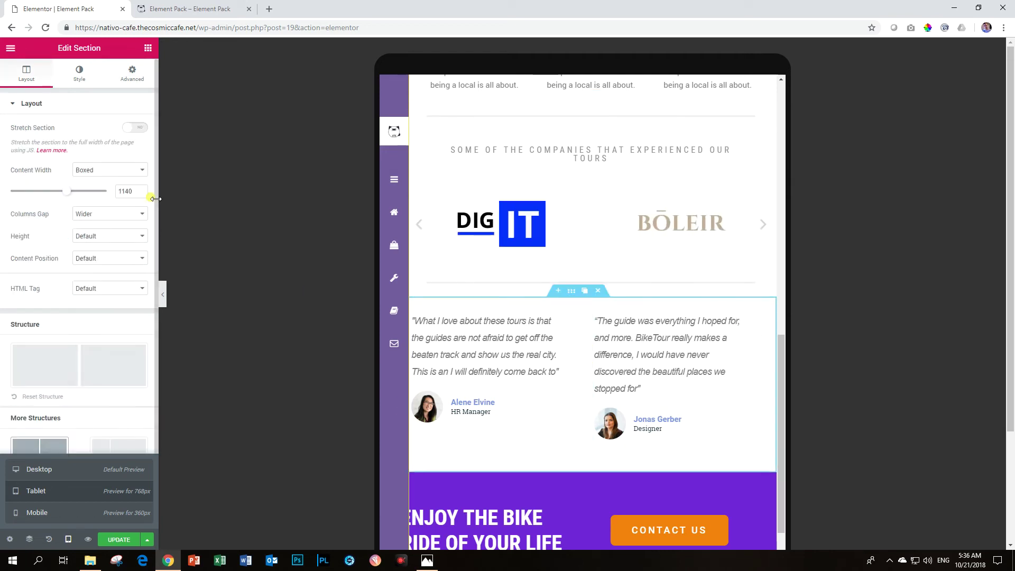
{"action": "left_click", "coordinate": [132, 80]}
{"action": "left_click", "coordinate": [109, 188]}
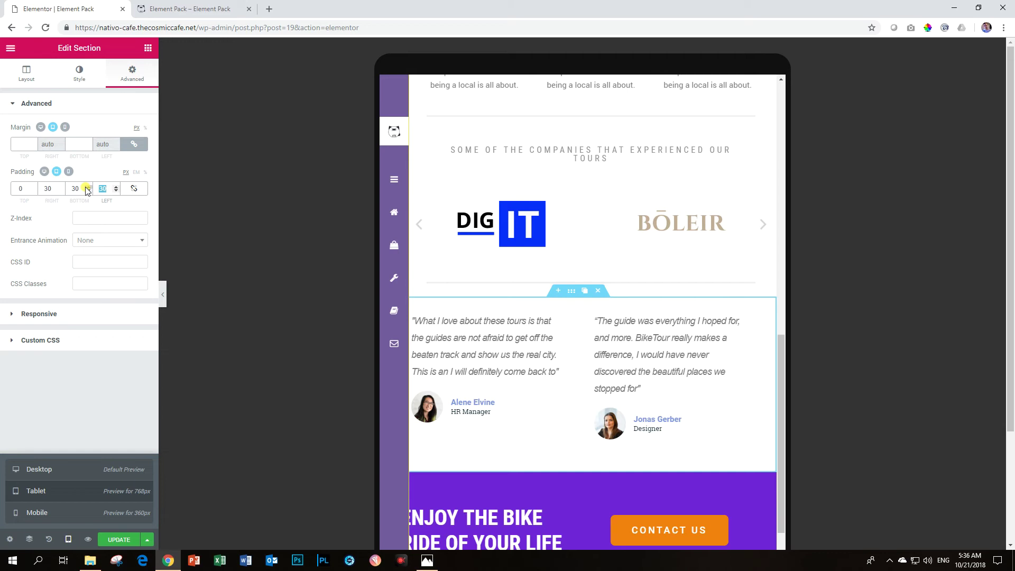
{"action": "type", "text": "70"}
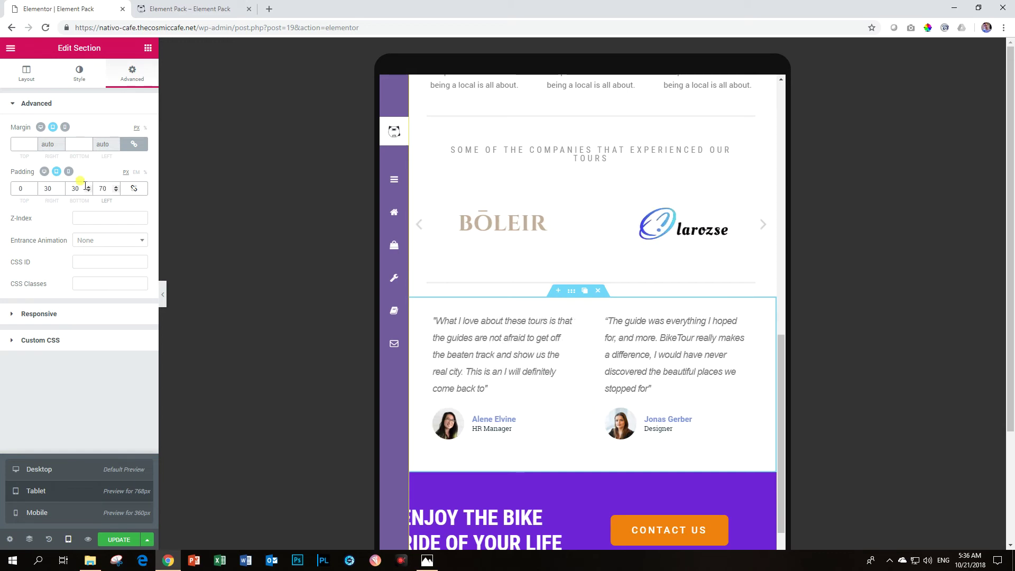
{"action": "scroll", "coordinate": [582, 344], "scroll_direction": "down", "scroll_amount": 4}
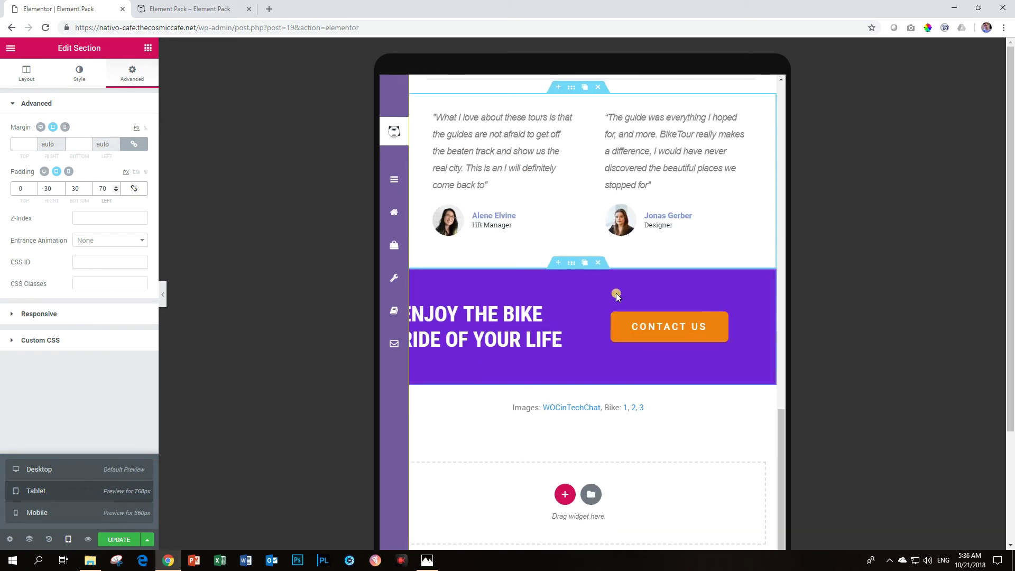
Give the purple 'Enjoy the bike ride' band 70 px left padding and open the off-canvas menu.
{"action": "left_click", "coordinate": [571, 262]}
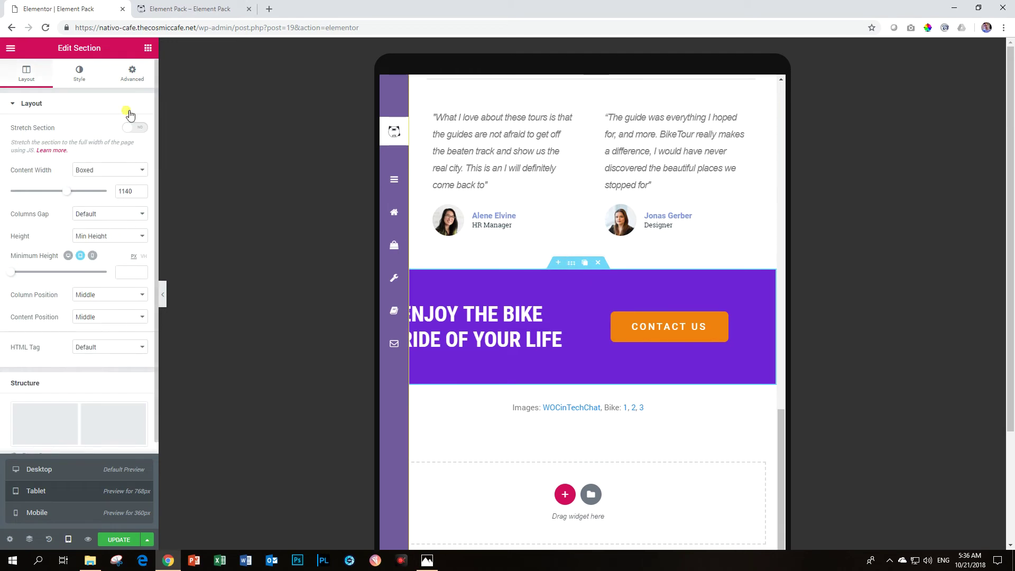
{"action": "left_click", "coordinate": [132, 74]}
{"action": "left_click", "coordinate": [101, 189]}
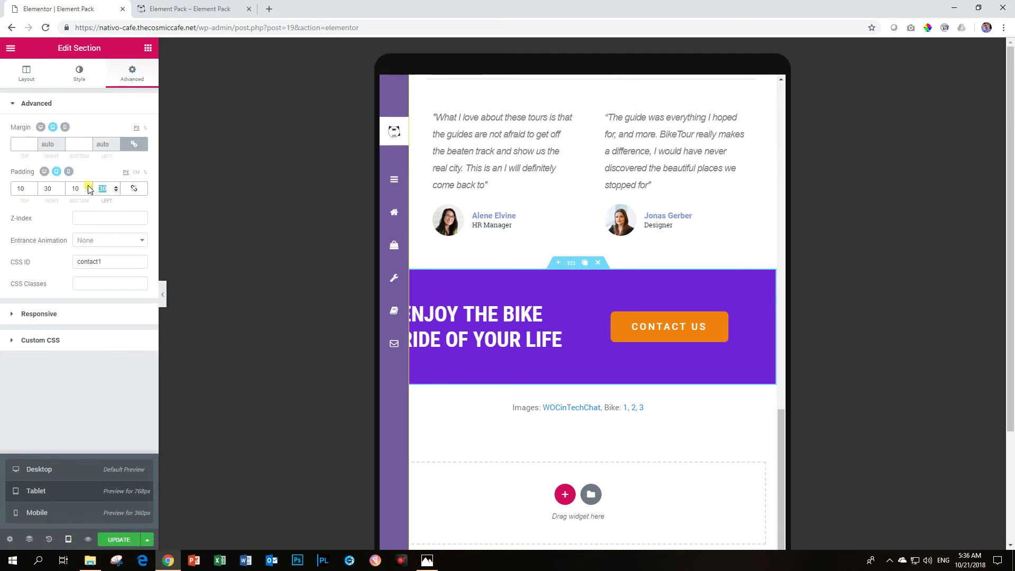
{"action": "type", "text": "0"}
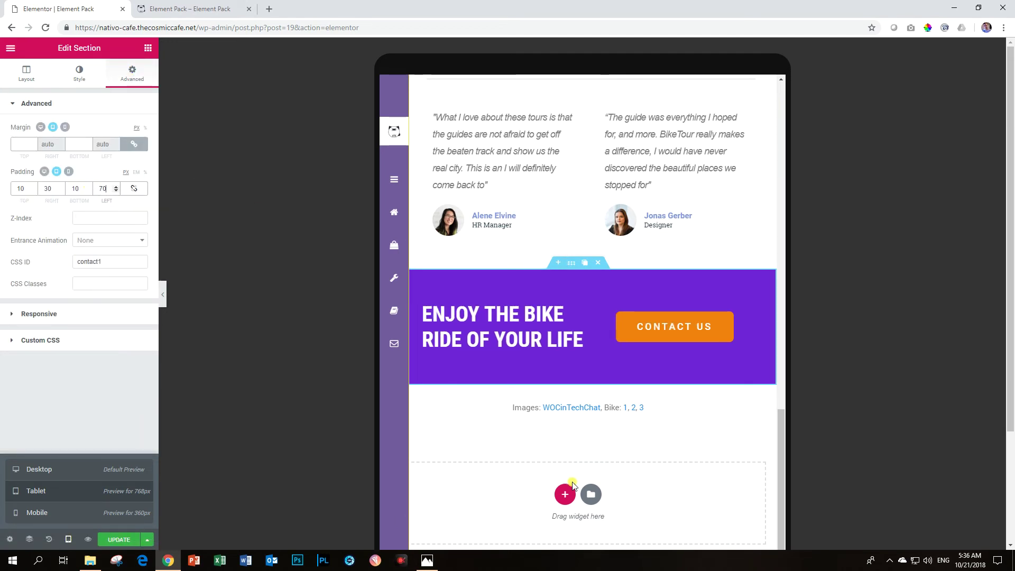
{"action": "scroll", "coordinate": [569, 479], "scroll_direction": "up", "scroll_amount": 3}
{"action": "scroll", "coordinate": [569, 456], "scroll_direction": "up", "scroll_amount": 10}
{"action": "scroll", "coordinate": [569, 455], "scroll_direction": "up", "scroll_amount": 10}
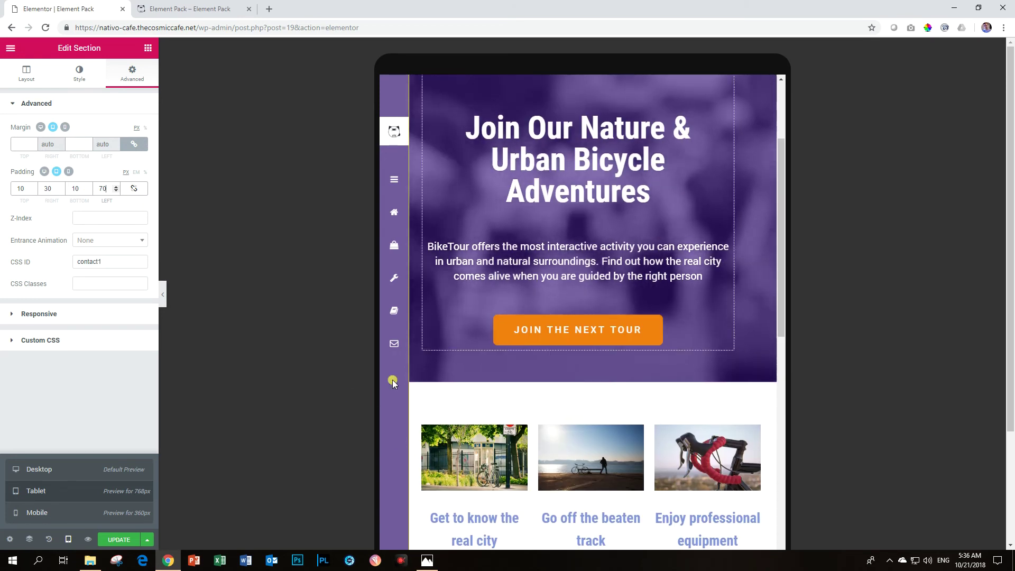
{"action": "left_click", "coordinate": [394, 179]}
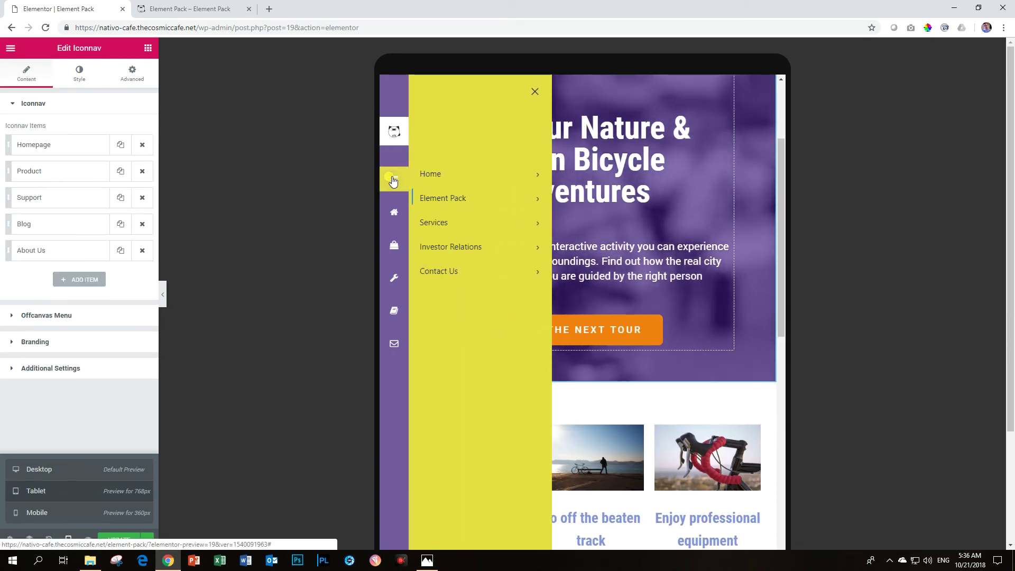
Close the yellow off-canvas menu and scroll through the tablet preview.
{"action": "left_click", "coordinate": [393, 181]}
{"action": "scroll", "coordinate": [500, 407], "scroll_direction": "down", "scroll_amount": 5}
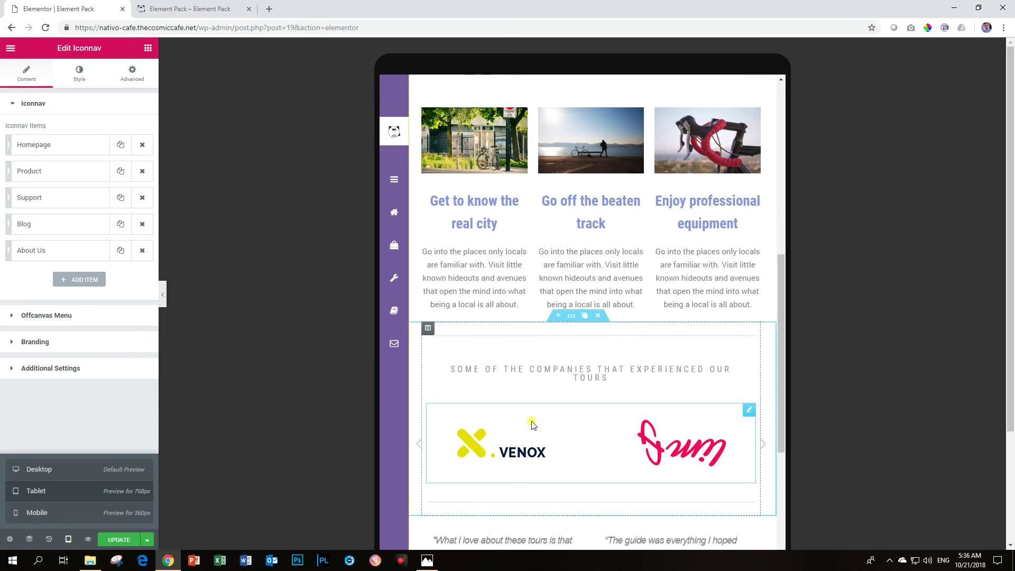
{"action": "scroll", "coordinate": [533, 425], "scroll_direction": "down", "scroll_amount": 5}
{"action": "scroll", "coordinate": [544, 465], "scroll_direction": "down", "scroll_amount": 3}
{"action": "scroll", "coordinate": [545, 465], "scroll_direction": "up", "scroll_amount": 5}
{"action": "scroll", "coordinate": [550, 466], "scroll_direction": "up", "scroll_amount": 5}
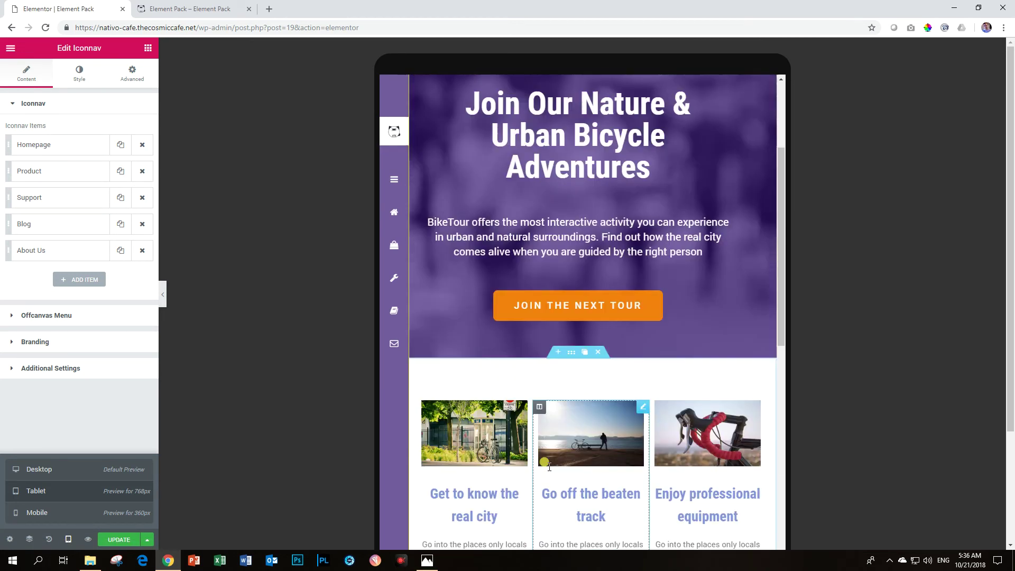
{"action": "scroll", "coordinate": [549, 467], "scroll_direction": "up", "scroll_amount": 3}
{"action": "scroll", "coordinate": [412, 396], "scroll_direction": "down", "scroll_amount": 7}
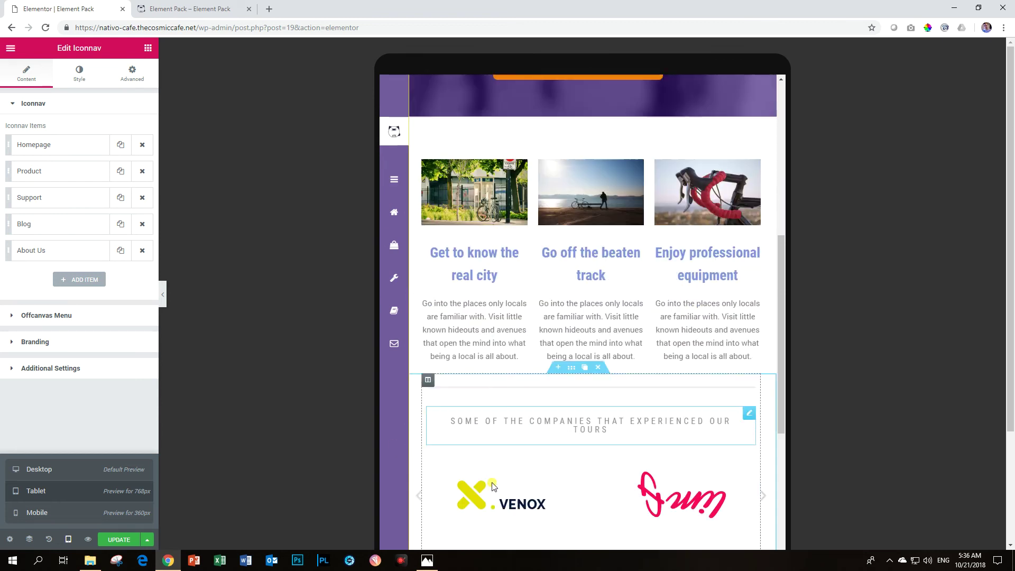
{"action": "scroll", "coordinate": [493, 486], "scroll_direction": "down", "scroll_amount": 5}
{"action": "scroll", "coordinate": [489, 484], "scroll_direction": "down", "scroll_amount": 5}
{"action": "scroll", "coordinate": [489, 484], "scroll_direction": "up", "scroll_amount": 4}
{"action": "scroll", "coordinate": [490, 484], "scroll_direction": "up", "scroll_amount": 2}
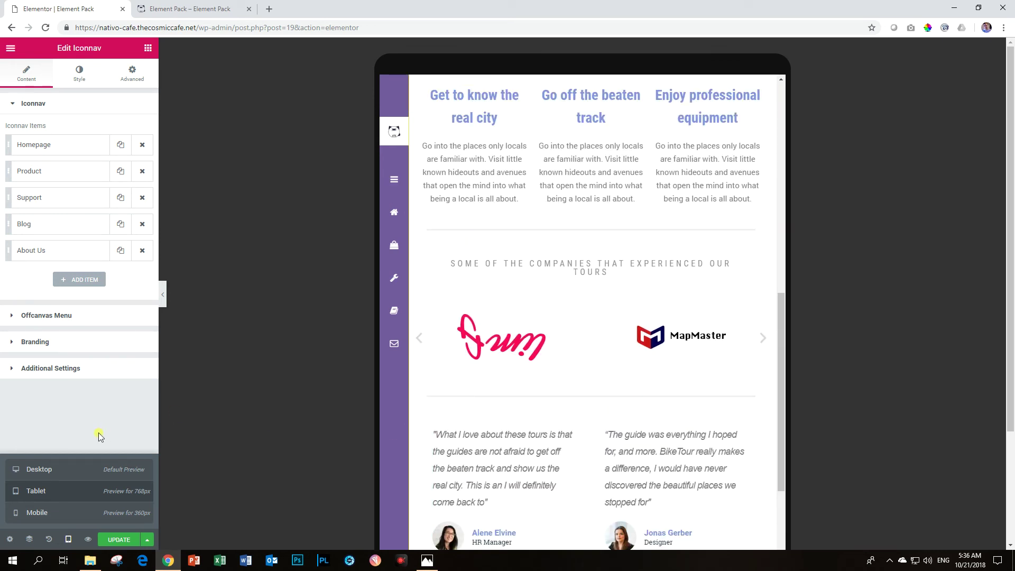
Switch to mobile preview and scroll through the whole page.
{"action": "left_click", "coordinate": [59, 510]}
{"action": "scroll", "coordinate": [577, 346], "scroll_direction": "up", "scroll_amount": 5}
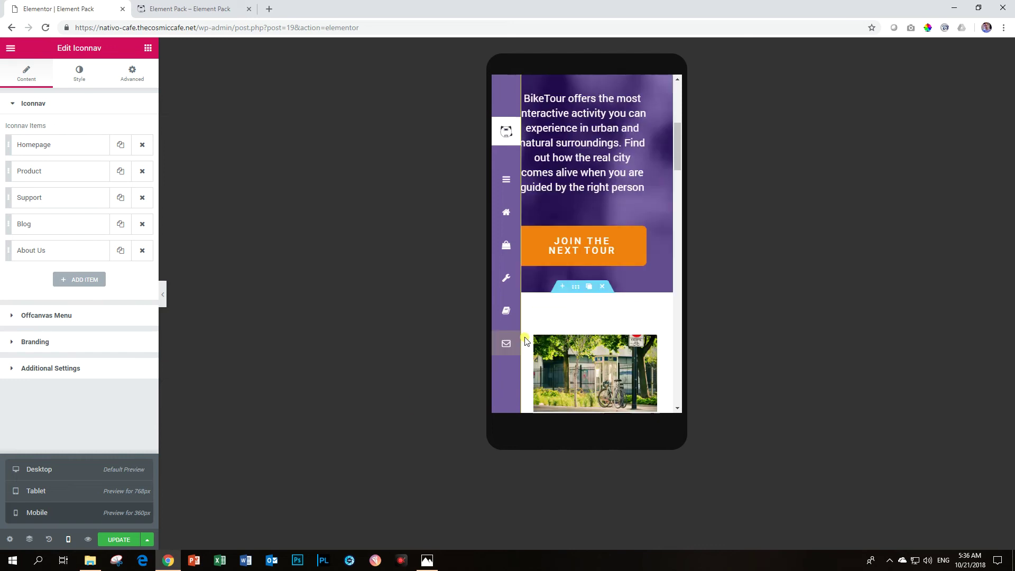
{"action": "scroll", "coordinate": [577, 346], "scroll_direction": "up", "scroll_amount": 5}
{"action": "scroll", "coordinate": [576, 345], "scroll_direction": "down", "scroll_amount": 7}
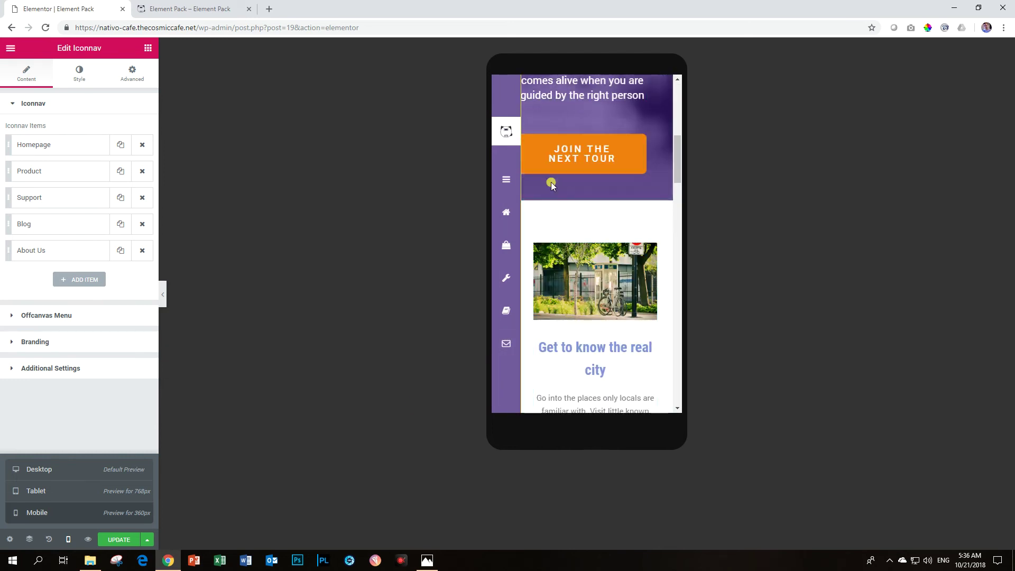
{"action": "scroll", "coordinate": [553, 174], "scroll_direction": "up", "scroll_amount": 4}
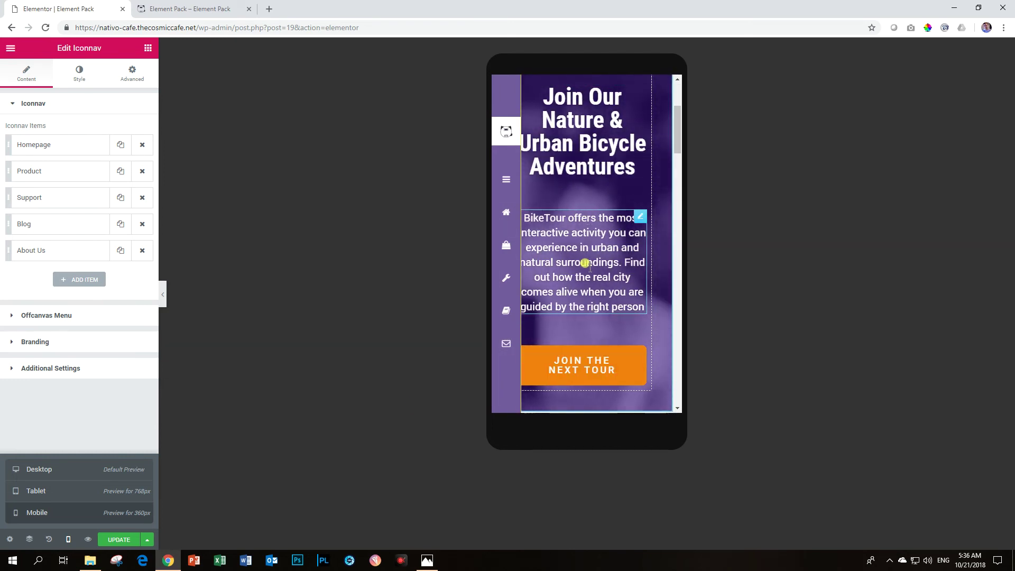
{"action": "scroll", "coordinate": [587, 270], "scroll_direction": "down", "scroll_amount": 10}
{"action": "scroll", "coordinate": [590, 286], "scroll_direction": "down", "scroll_amount": 5}
{"action": "scroll", "coordinate": [588, 288], "scroll_direction": "down", "scroll_amount": 5}
{"action": "scroll", "coordinate": [587, 291], "scroll_direction": "down", "scroll_amount": 5}
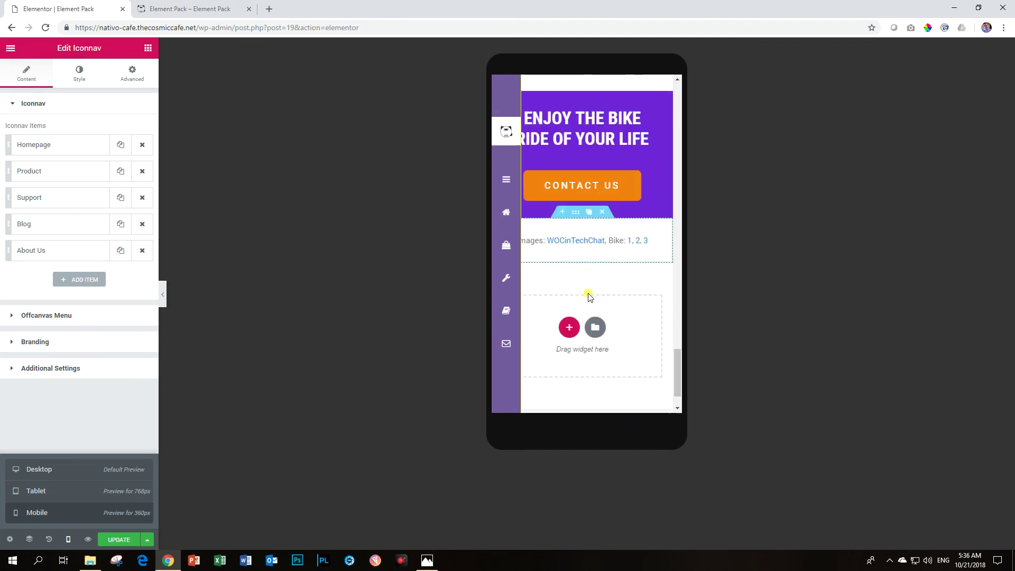
{"action": "scroll", "coordinate": [588, 296], "scroll_direction": "down", "scroll_amount": 3}
{"action": "scroll", "coordinate": [553, 272], "scroll_direction": "up", "scroll_amount": 3}
{"action": "scroll", "coordinate": [564, 263], "scroll_direction": "up", "scroll_amount": 5}
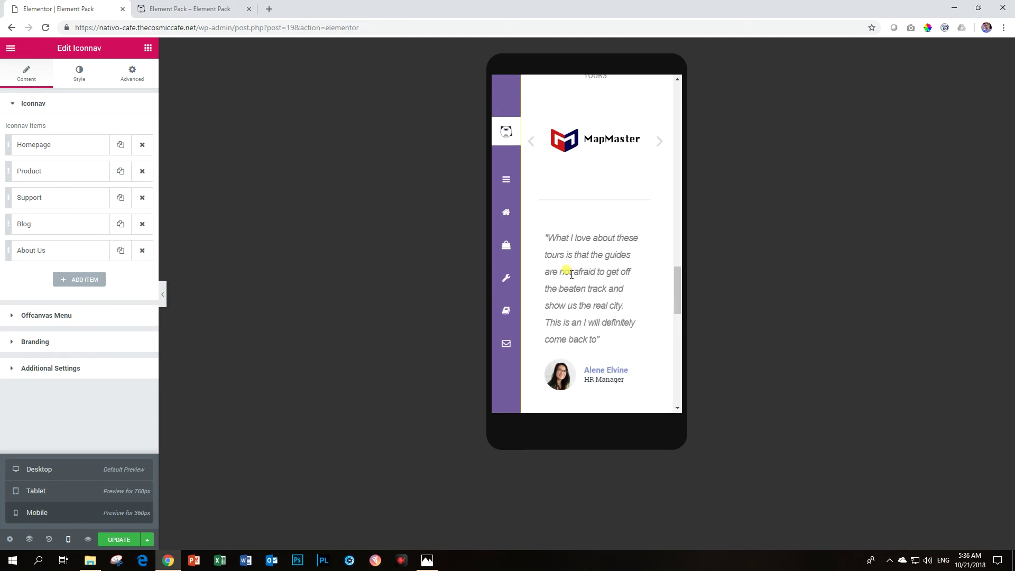
{"action": "scroll", "coordinate": [560, 269], "scroll_direction": "up", "scroll_amount": 5}
{"action": "scroll", "coordinate": [560, 272], "scroll_direction": "up", "scroll_amount": 5}
{"action": "scroll", "coordinate": [565, 278], "scroll_direction": "up", "scroll_amount": 2}
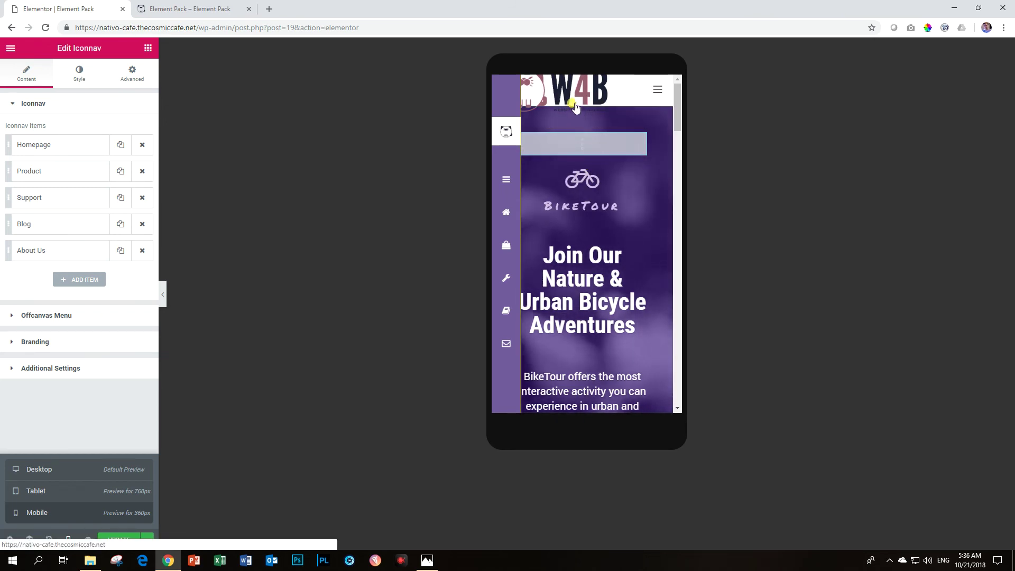
Set the hero section's linked mobile padding to 70, then adjust it to 57 px.
{"action": "left_click", "coordinate": [578, 105]}
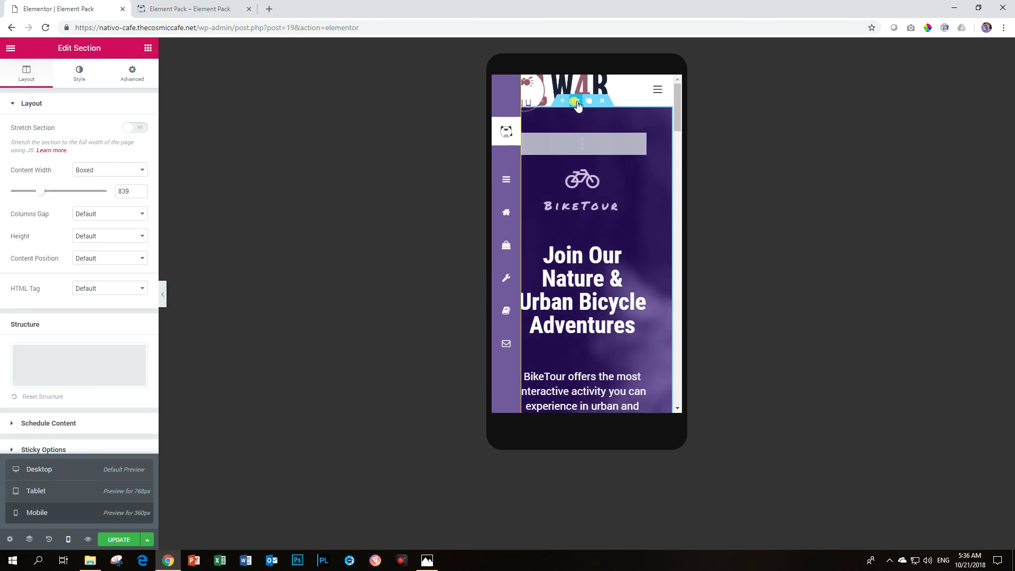
{"action": "left_click", "coordinate": [132, 85]}
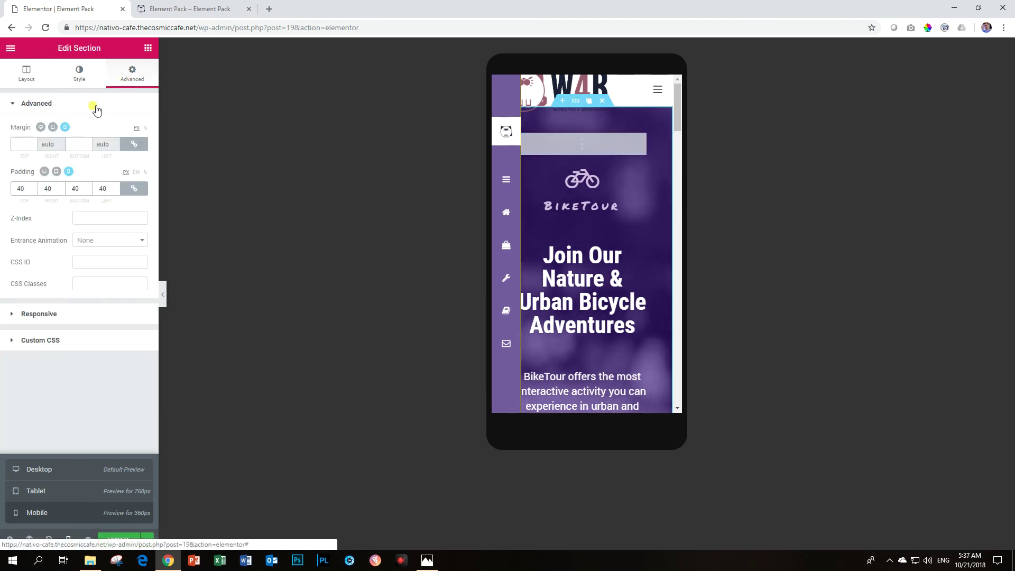
{"action": "type", "text": "70"}
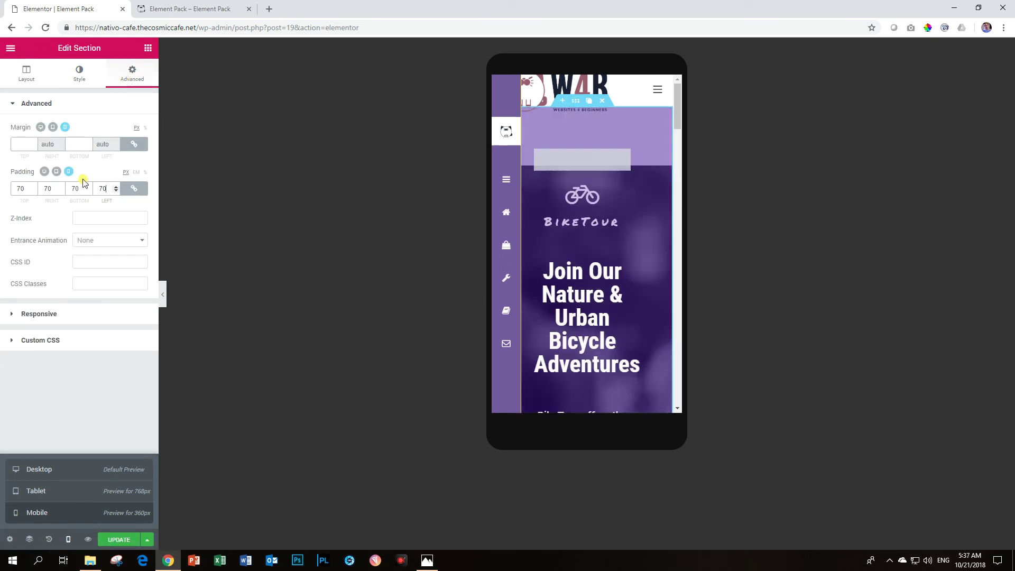
{"action": "scroll", "coordinate": [582, 286], "scroll_direction": "down", "scroll_amount": 2}
{"action": "scroll", "coordinate": [582, 286], "scroll_direction": "down", "scroll_amount": 3}
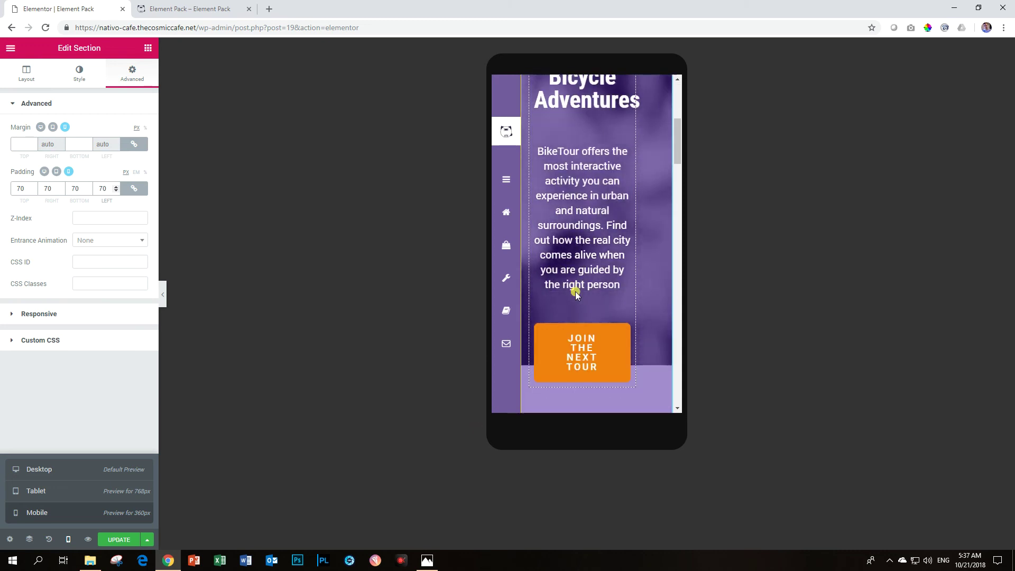
{"action": "scroll", "coordinate": [579, 295], "scroll_direction": "up", "scroll_amount": 4}
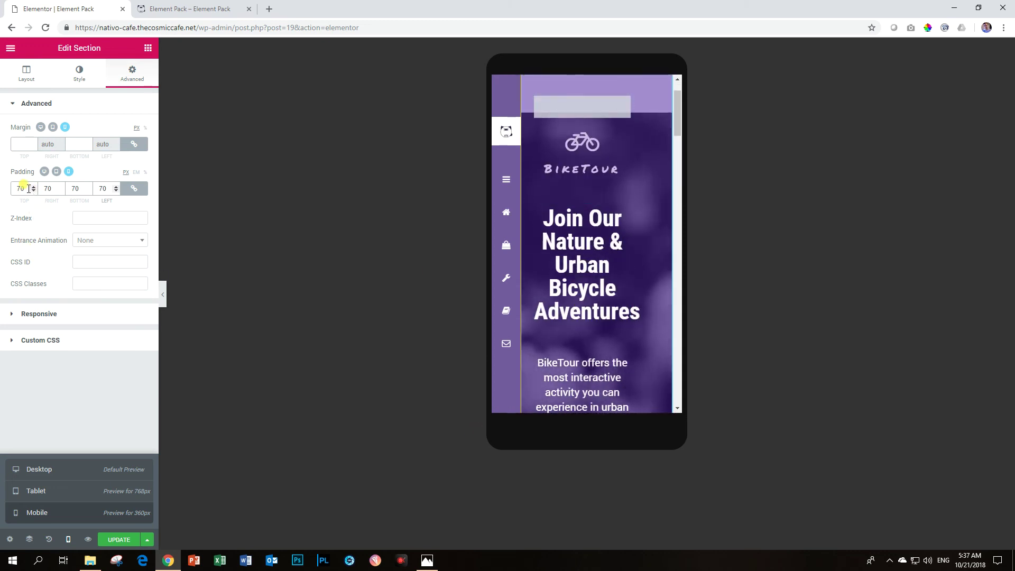
{"action": "left_click", "coordinate": [61, 191]}
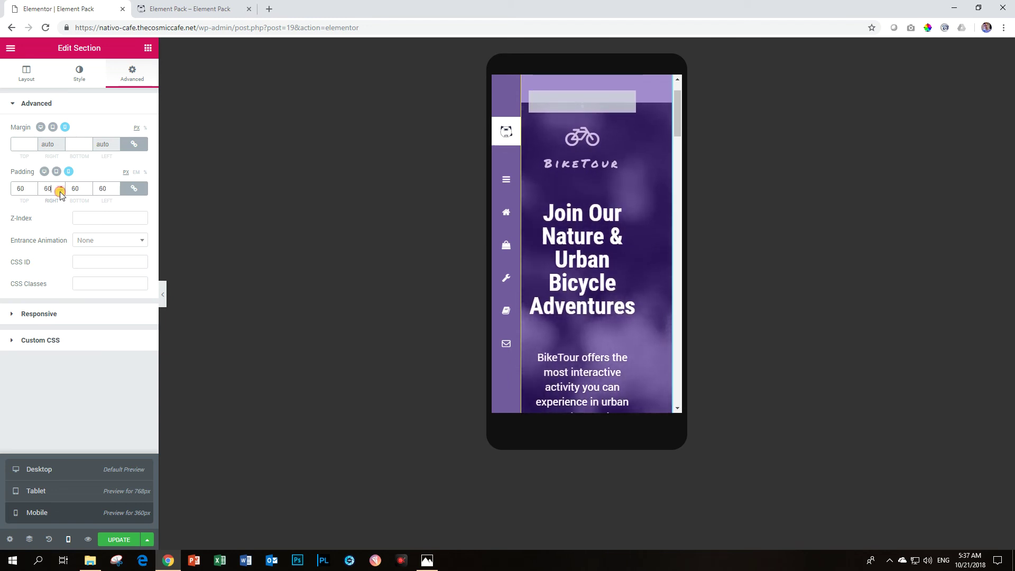
{"action": "left_click", "coordinate": [60, 191]}
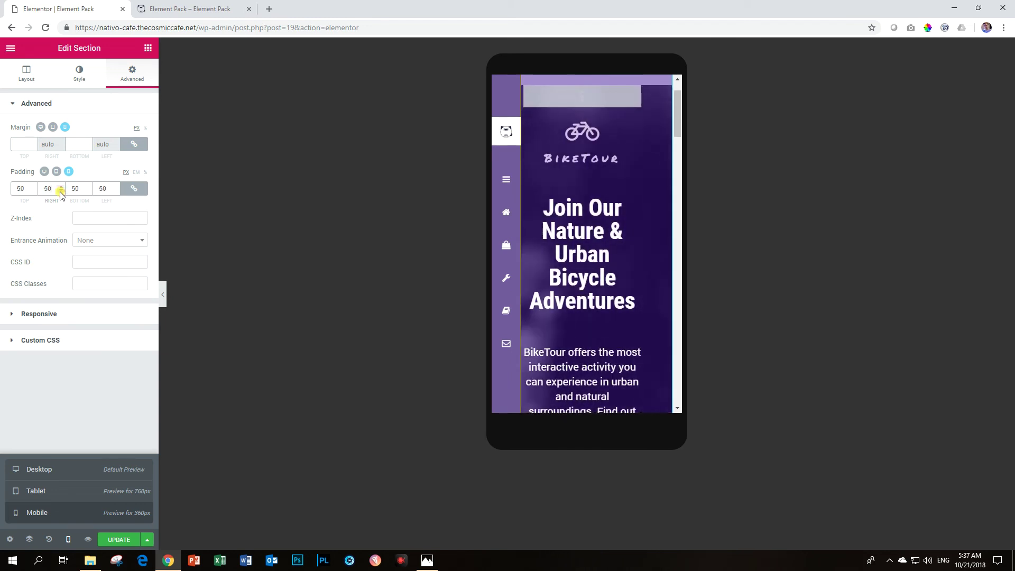
{"action": "left_click", "coordinate": [116, 186]}
{"action": "scroll", "coordinate": [605, 292], "scroll_direction": "down", "scroll_amount": 5}
{"action": "scroll", "coordinate": [605, 293], "scroll_direction": "down", "scroll_amount": 5}
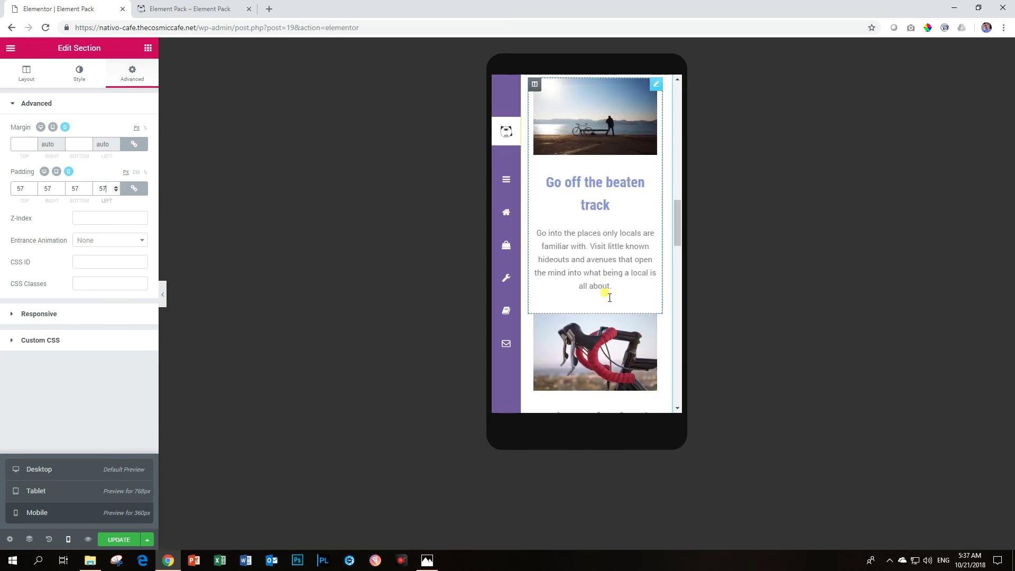
{"action": "scroll", "coordinate": [608, 306], "scroll_direction": "down", "scroll_amount": 3}
{"action": "scroll", "coordinate": [607, 305], "scroll_direction": "down", "scroll_amount": 5}
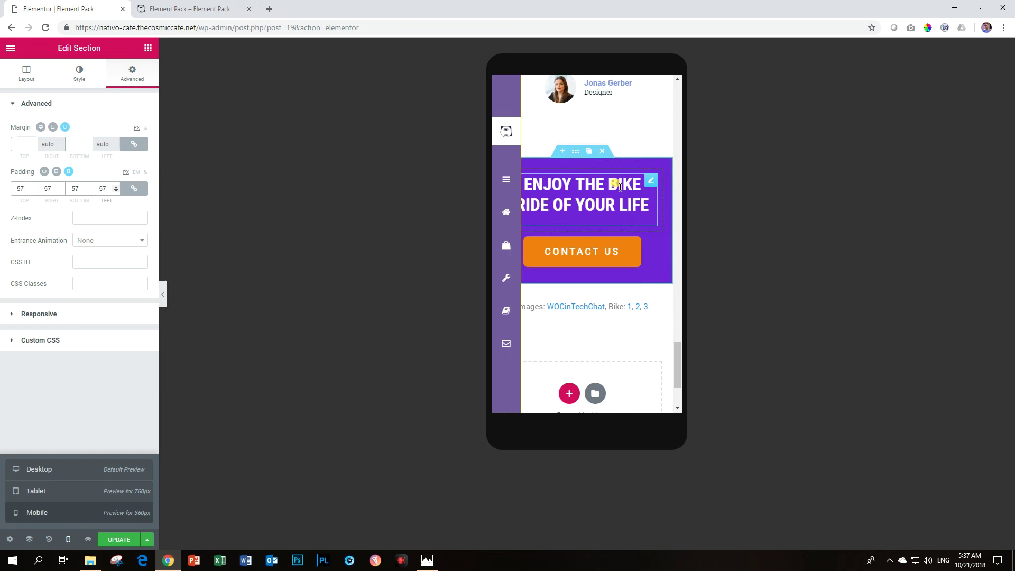
{"action": "left_click", "coordinate": [576, 152]}
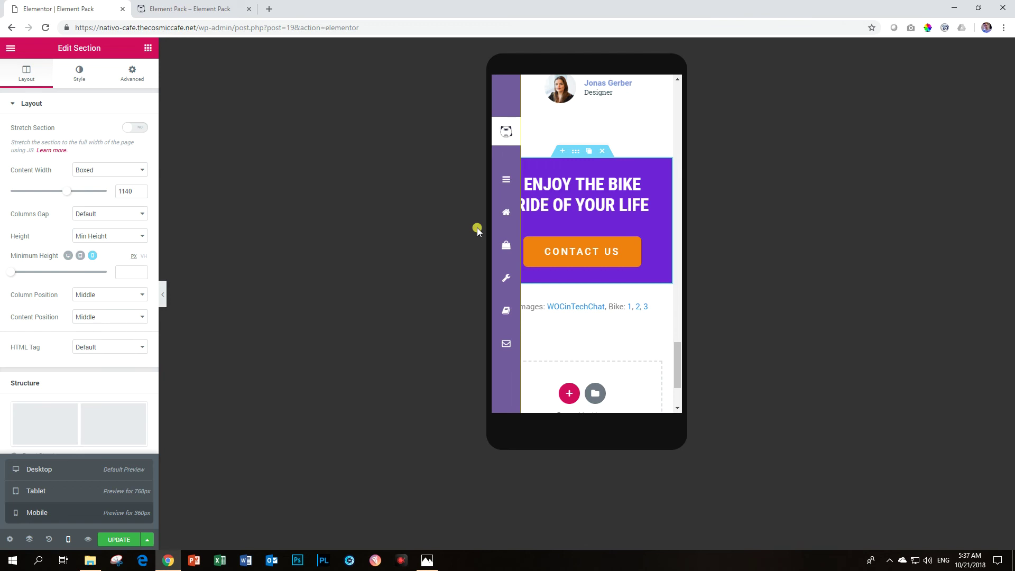
Set the contact band's mobile padding to 10 top, right and bottom, with 70 left.
{"action": "left_click", "coordinate": [134, 79]}
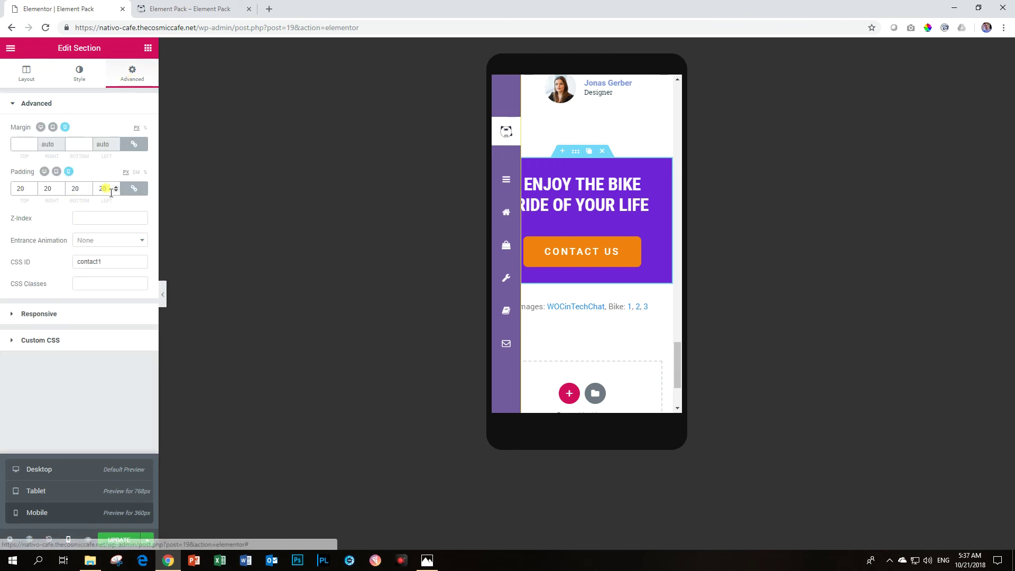
{"action": "type", "text": "70"}
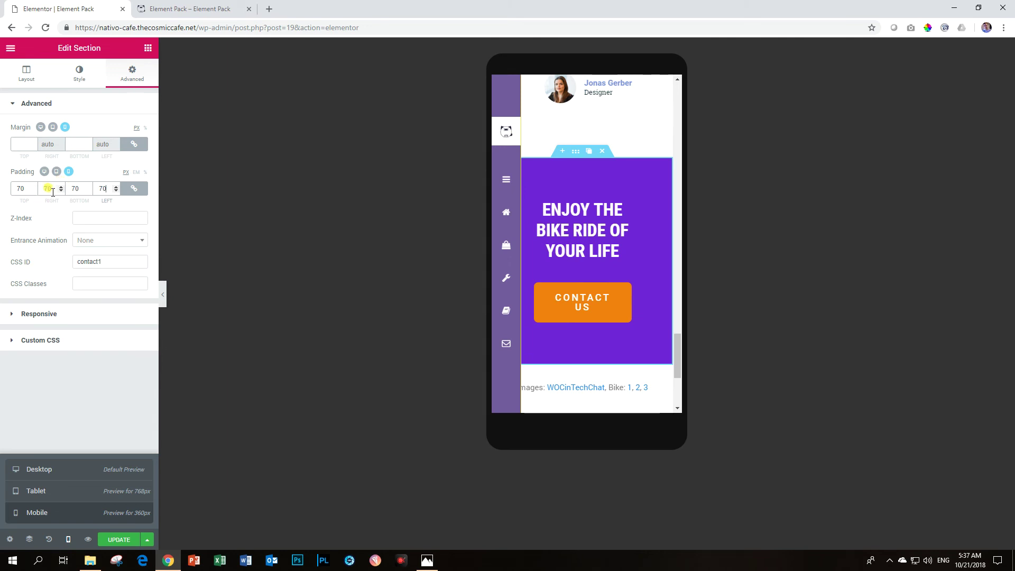
{"action": "type", "text": "10"}
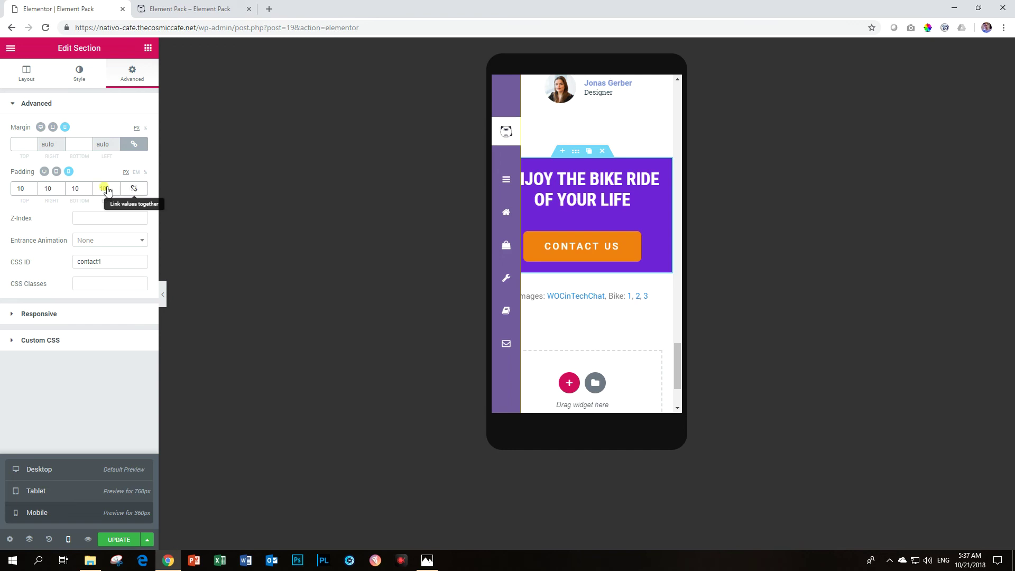
{"action": "key", "text": "BackSpace"}
{"action": "double_click", "coordinate": [77, 183]}
{"action": "type", "text": "70"}
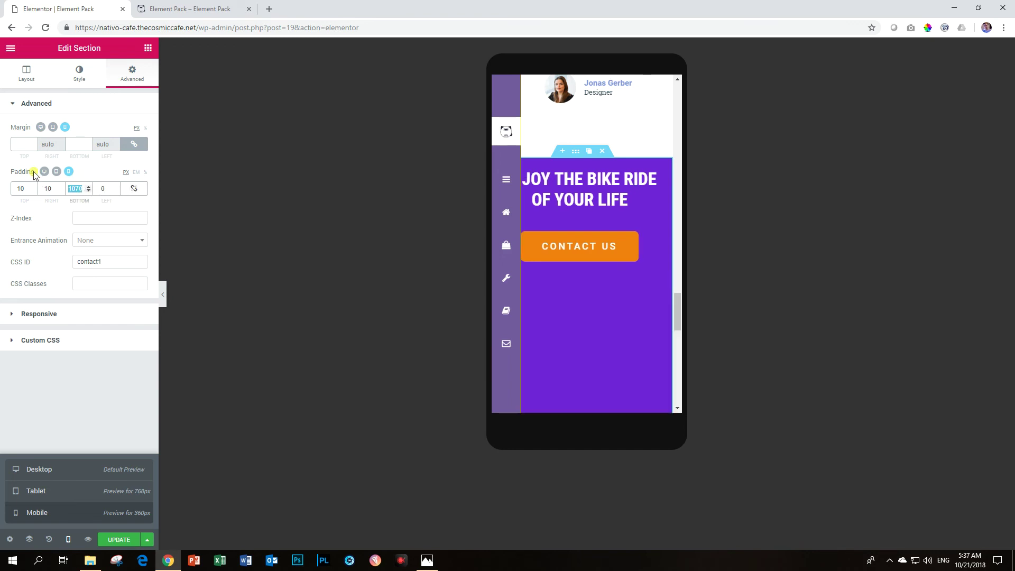
{"action": "type", "text": "10"}
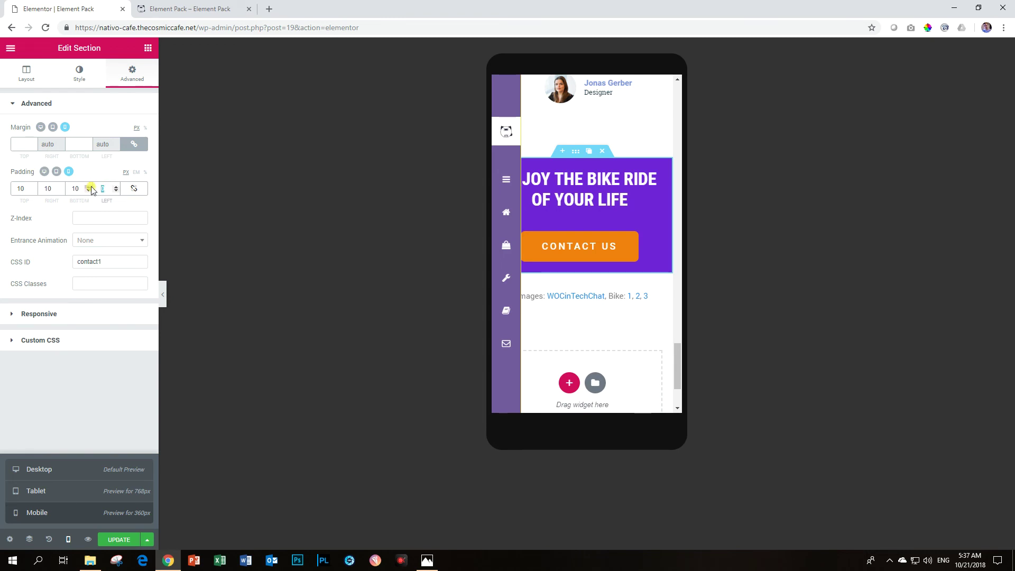
{"action": "type", "text": "0"}
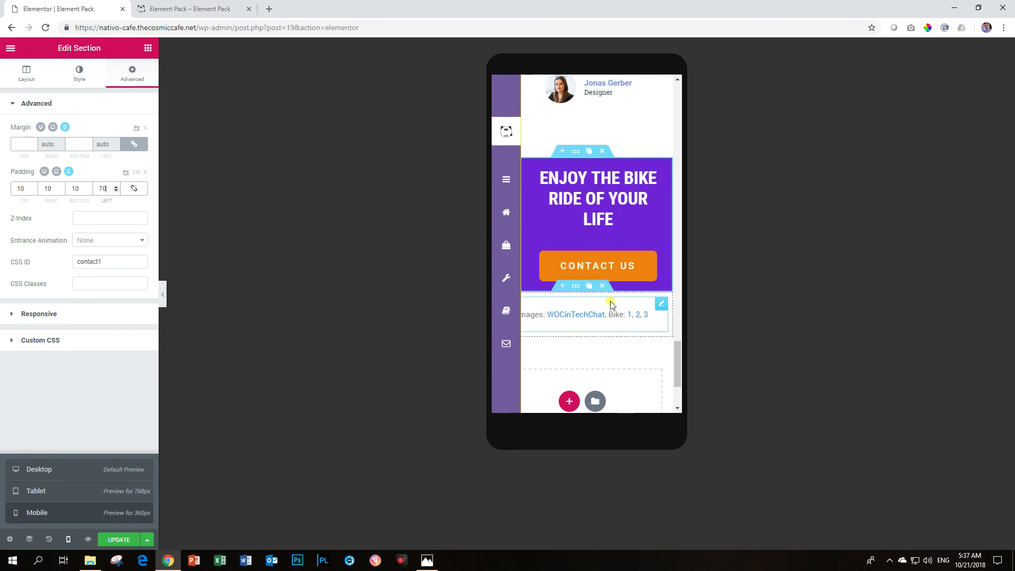
{"action": "scroll", "coordinate": [611, 306], "scroll_direction": "up", "scroll_amount": 5}
{"action": "scroll", "coordinate": [603, 296], "scroll_direction": "up", "scroll_amount": 5}
{"action": "scroll", "coordinate": [582, 237], "scroll_direction": "up", "scroll_amount": 5}
{"action": "scroll", "coordinate": [567, 166], "scroll_direction": "up", "scroll_amount": 1}
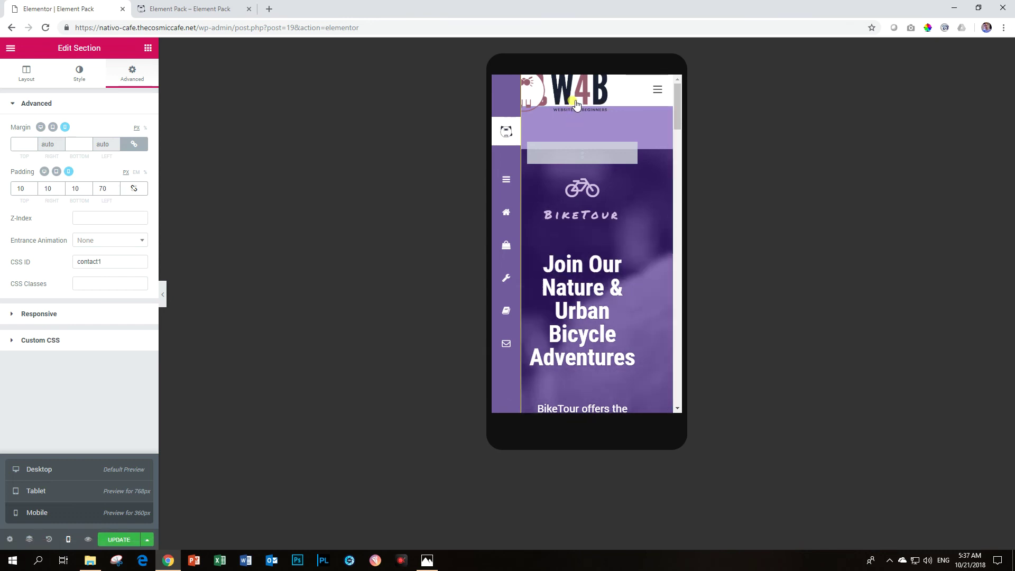
Select the hero section in the Navigator and show its Advanced spacing settings.
{"action": "left_click", "coordinate": [29, 539]}
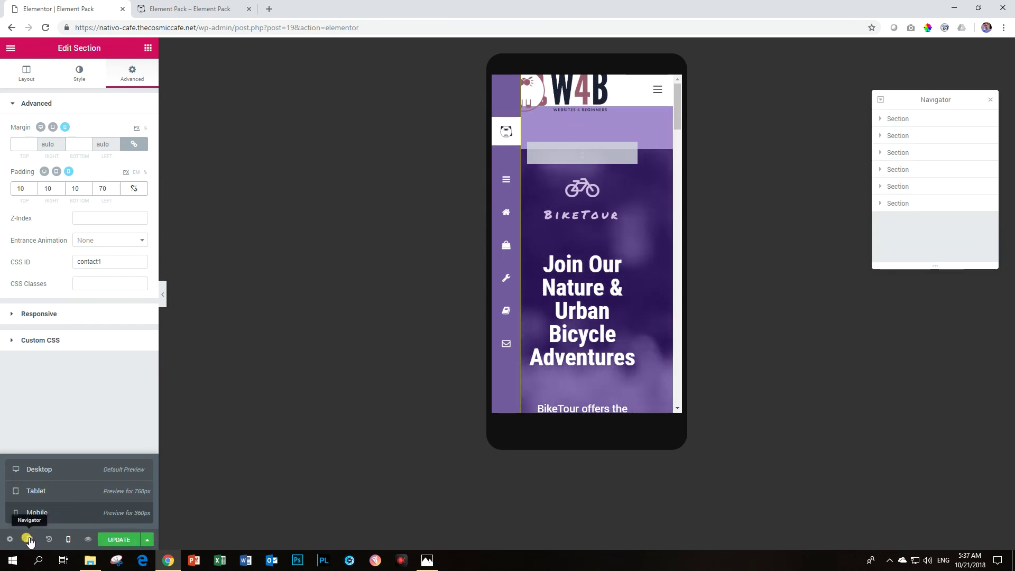
{"action": "left_click", "coordinate": [907, 120]}
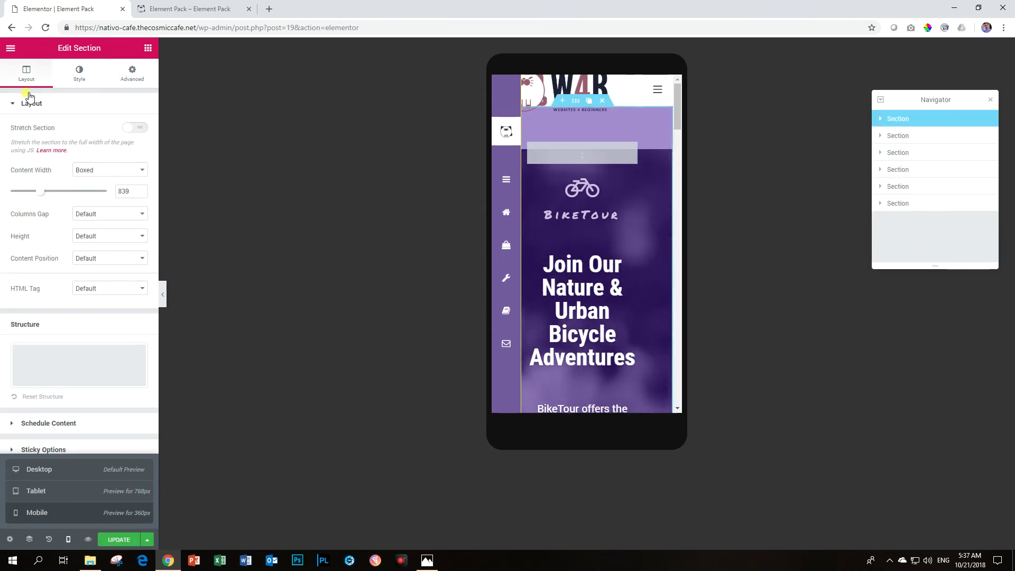
{"action": "left_click", "coordinate": [116, 75]}
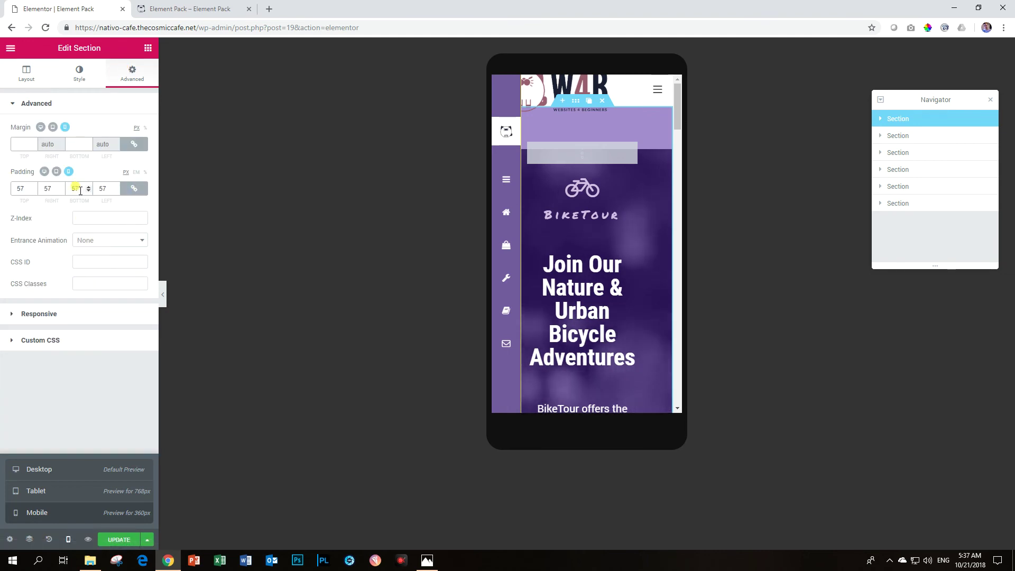
Unlink the hero's mobile padding and set left 70 and right 10, keeping 57 top and bottom.
{"action": "left_click", "coordinate": [131, 190]}
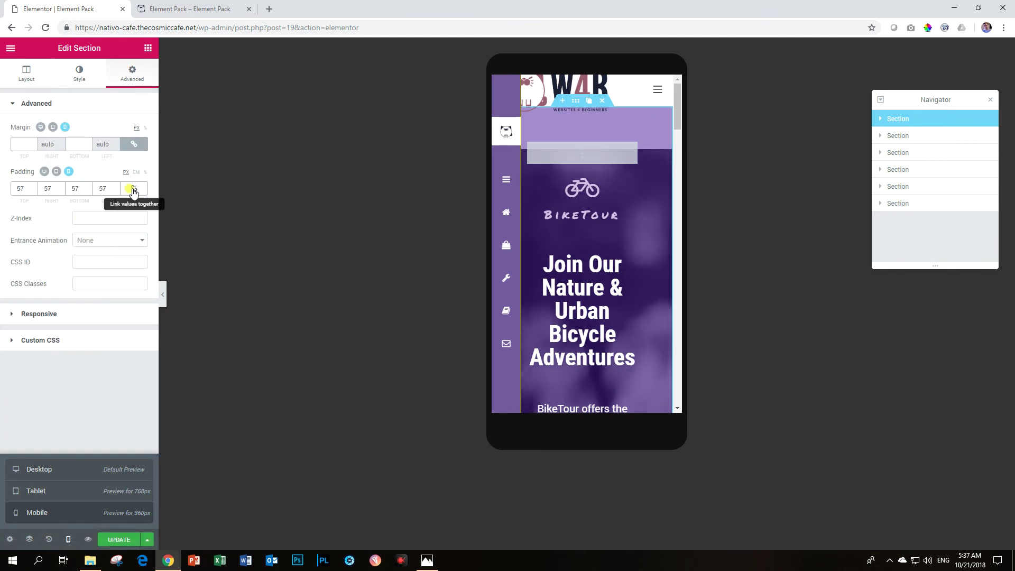
{"action": "double_click", "coordinate": [107, 189]}
{"action": "type", "text": "70"}
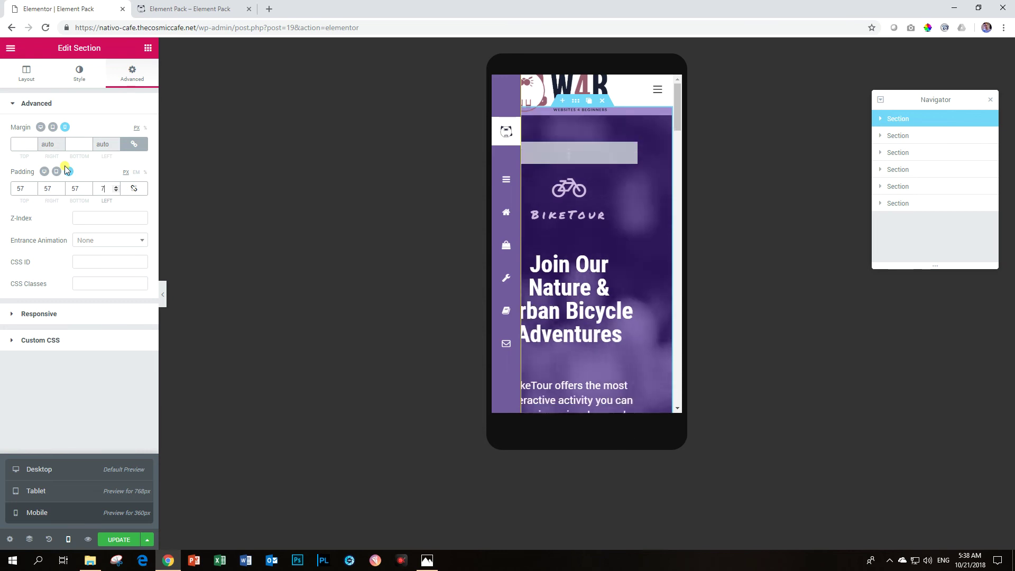
{"action": "type", "text": "10"}
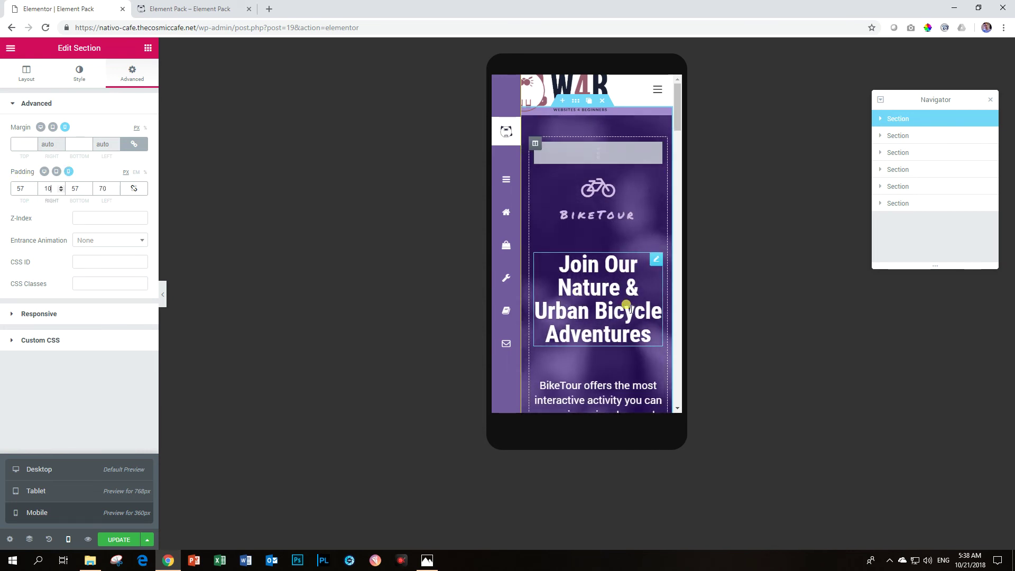
{"action": "scroll", "coordinate": [624, 320], "scroll_direction": "down", "scroll_amount": 5}
{"action": "scroll", "coordinate": [627, 317], "scroll_direction": "up", "scroll_amount": 2}
{"action": "scroll", "coordinate": [624, 318], "scroll_direction": "up", "scroll_amount": 3}
{"action": "scroll", "coordinate": [625, 314], "scroll_direction": "up", "scroll_amount": 1}
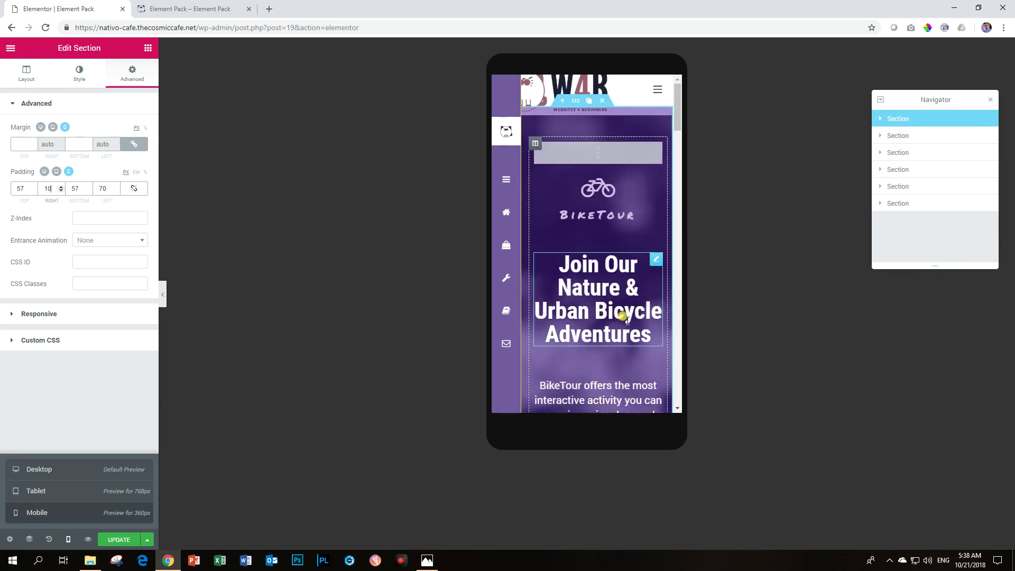
{"action": "scroll", "coordinate": [626, 317], "scroll_direction": "down", "scroll_amount": 3}
{"action": "scroll", "coordinate": [627, 320], "scroll_direction": "down", "scroll_amount": 3}
{"action": "scroll", "coordinate": [626, 325], "scroll_direction": "down", "scroll_amount": 3}
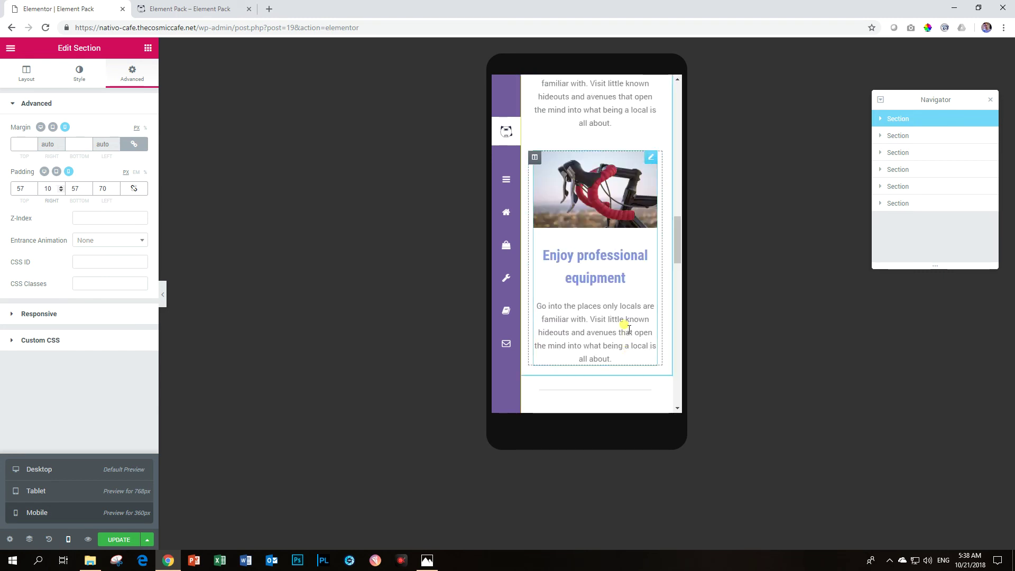
{"action": "scroll", "coordinate": [586, 264], "scroll_direction": "up", "scroll_amount": 3}
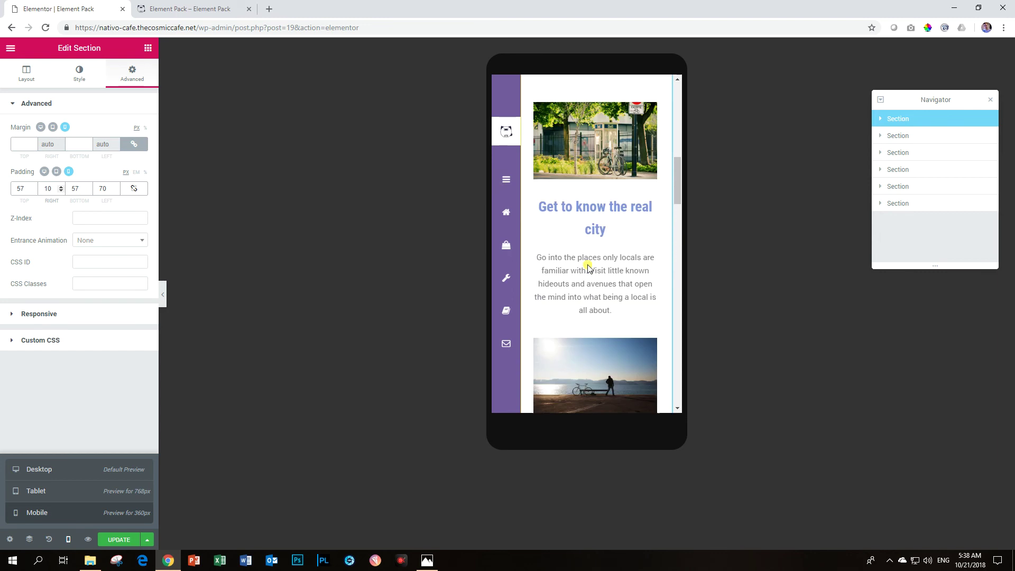
{"action": "scroll", "coordinate": [588, 263], "scroll_direction": "up", "scroll_amount": 3}
{"action": "scroll", "coordinate": [586, 263], "scroll_direction": "up", "scroll_amount": 3}
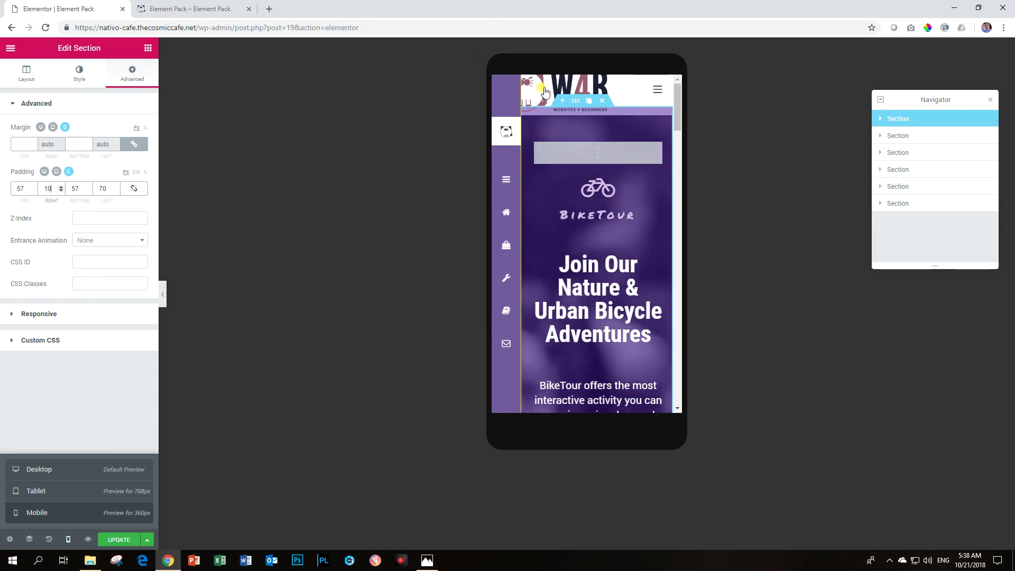
{"action": "scroll", "coordinate": [571, 201], "scroll_direction": "down", "scroll_amount": 5}
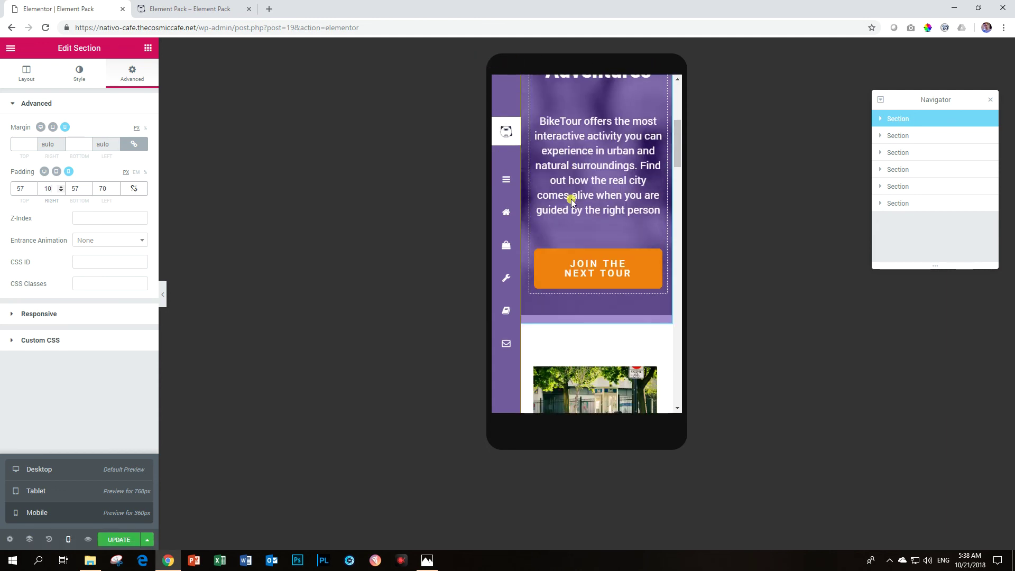
{"action": "scroll", "coordinate": [574, 211], "scroll_direction": "down", "scroll_amount": 5}
{"action": "scroll", "coordinate": [574, 211], "scroll_direction": "down", "scroll_amount": 4}
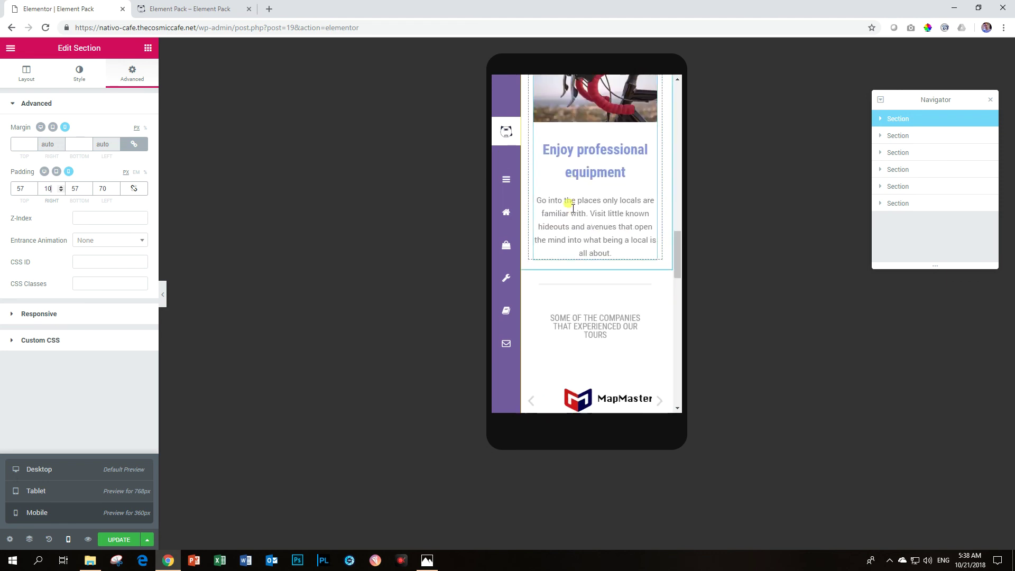
{"action": "left_click", "coordinate": [47, 492]}
Give the hero section tablet padding of left 70 and right 20, keeping 60 top and bottom.
{"action": "scroll", "coordinate": [502, 365], "scroll_direction": "up", "scroll_amount": 5}
{"action": "scroll", "coordinate": [502, 365], "scroll_direction": "up", "scroll_amount": 5}
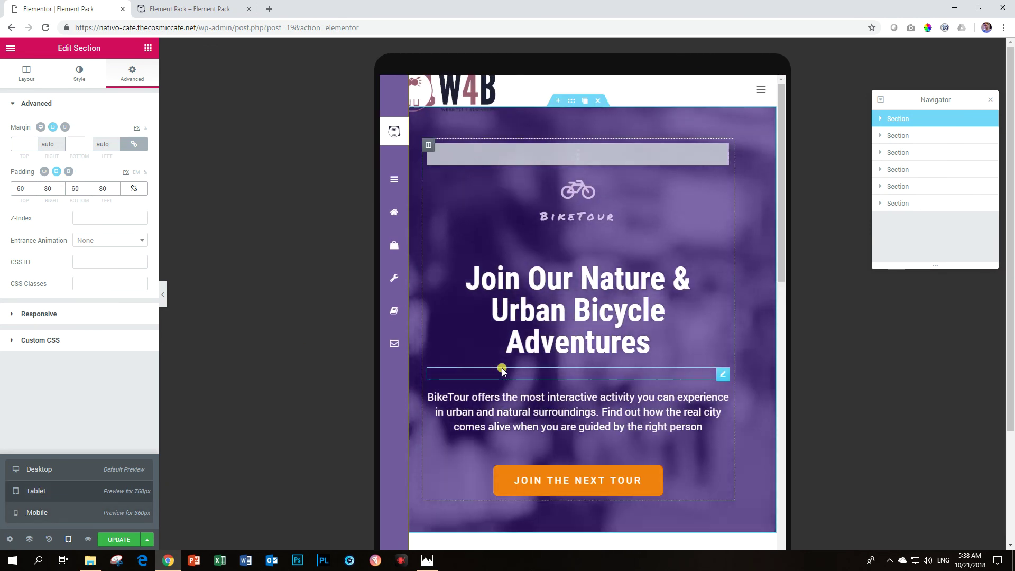
{"action": "scroll", "coordinate": [505, 368], "scroll_direction": "down", "scroll_amount": 7}
{"action": "scroll", "coordinate": [506, 370], "scroll_direction": "up", "scroll_amount": 10}
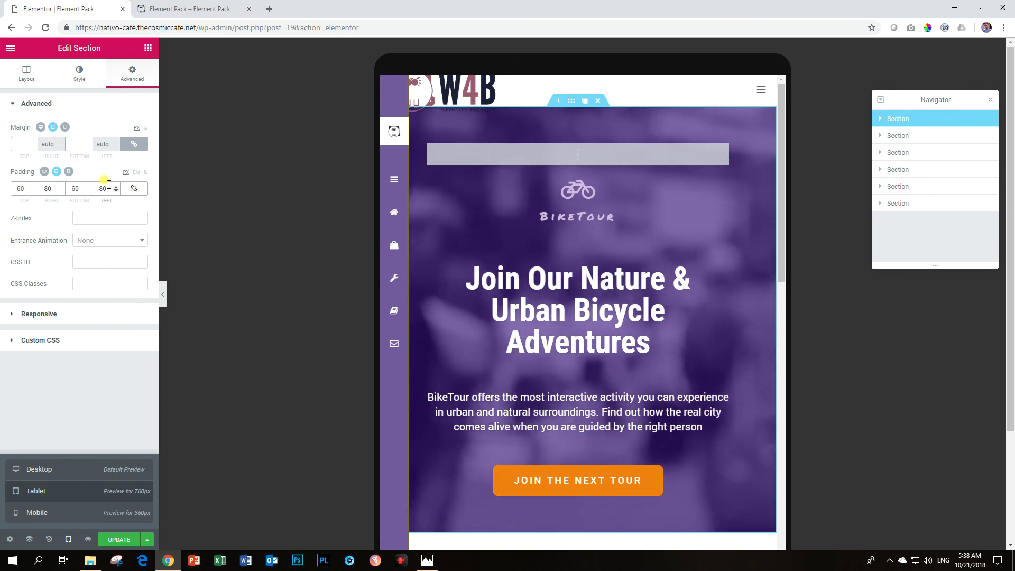
{"action": "double_click", "coordinate": [102, 188]}
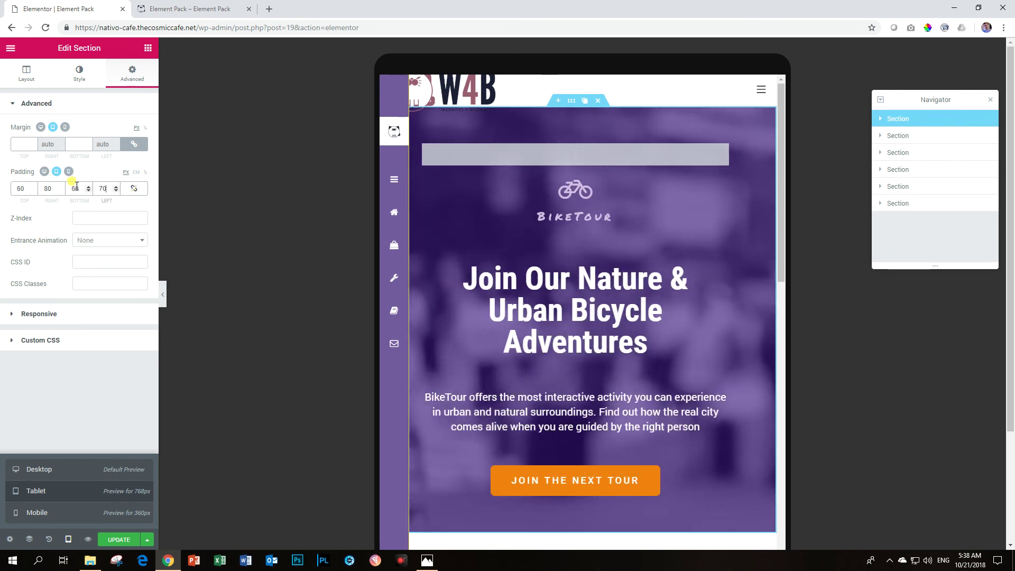
{"action": "type", "text": "70"}
{"action": "double_click", "coordinate": [48, 188]}
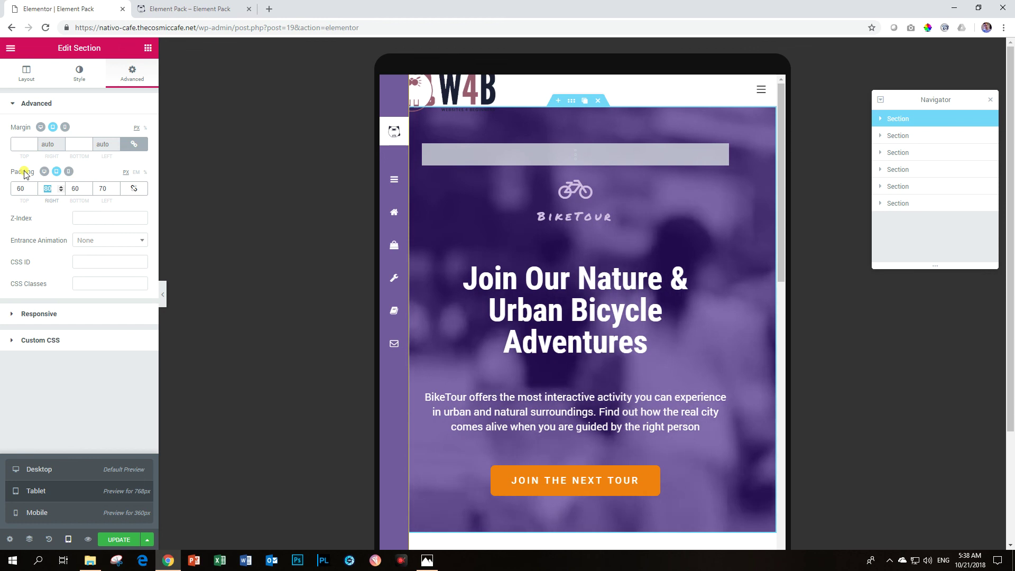
{"action": "type", "text": "20"}
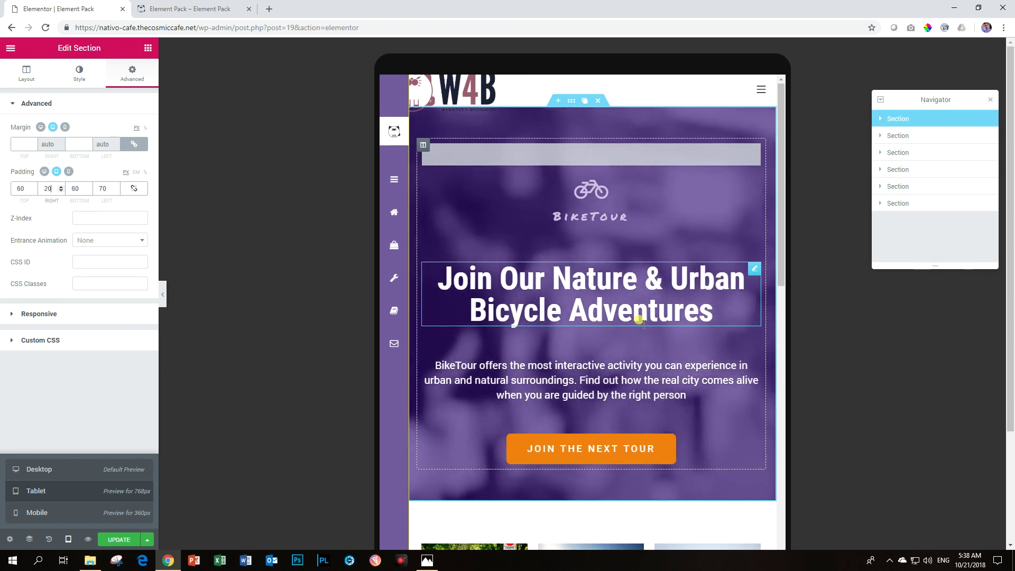
{"action": "scroll", "coordinate": [660, 336], "scroll_direction": "down", "scroll_amount": 5}
{"action": "scroll", "coordinate": [660, 336], "scroll_direction": "down", "scroll_amount": 10}
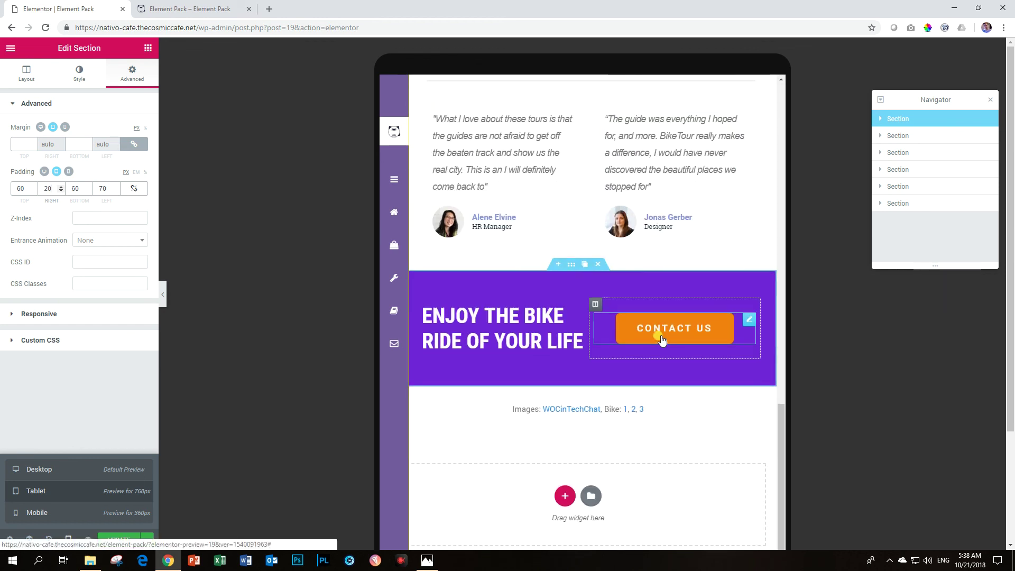
{"action": "scroll", "coordinate": [661, 333], "scroll_direction": "up", "scroll_amount": 15}
{"action": "scroll", "coordinate": [657, 331], "scroll_direction": "up", "scroll_amount": 2}
{"action": "scroll", "coordinate": [660, 336], "scroll_direction": "down", "scroll_amount": 3}
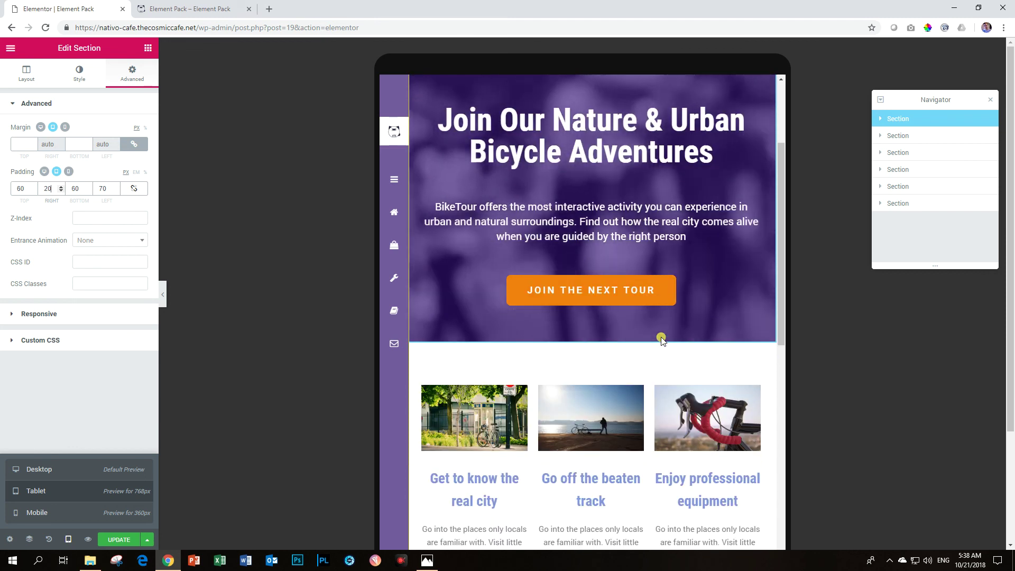